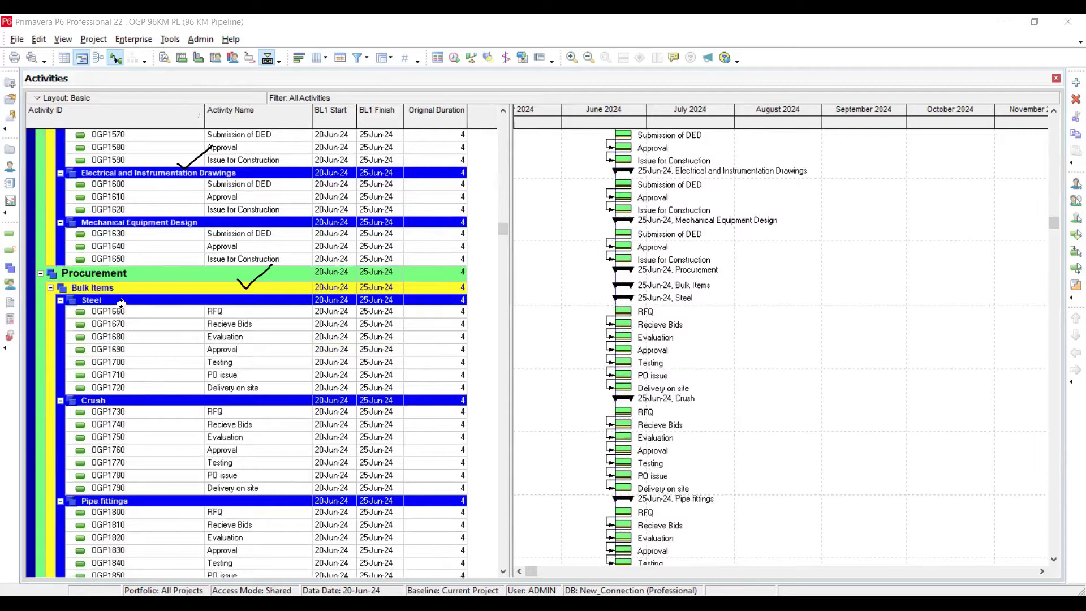
Step: Review the WBS from Procurement through Construction, covering bulk items, long lead items, pipeline sections, Mechanical Equipment and commissioning
scroll(121, 331, "down", 5)
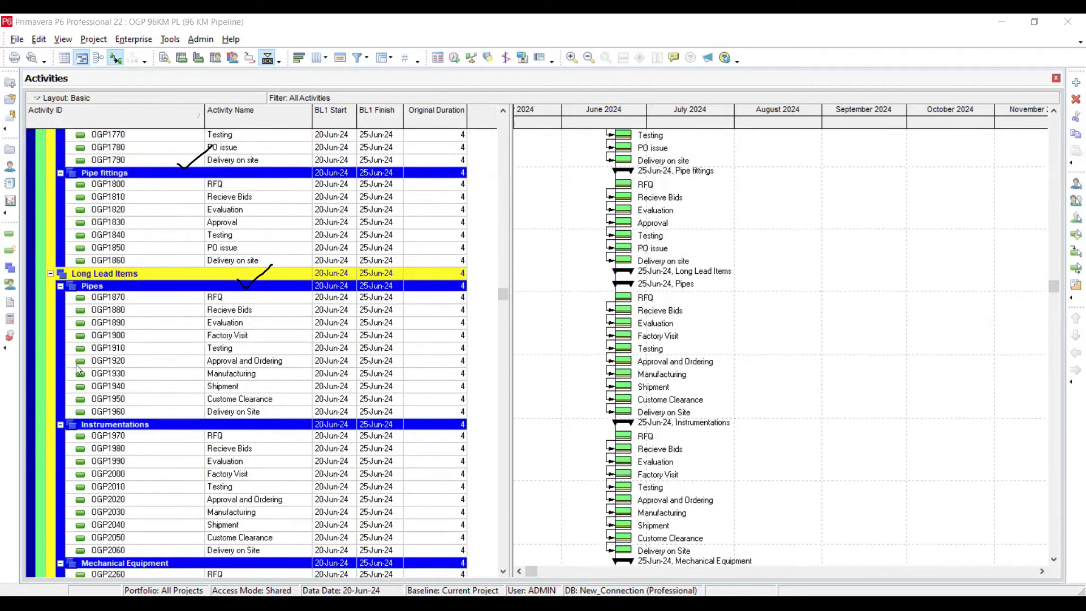
scroll(148, 379, "down", 6)
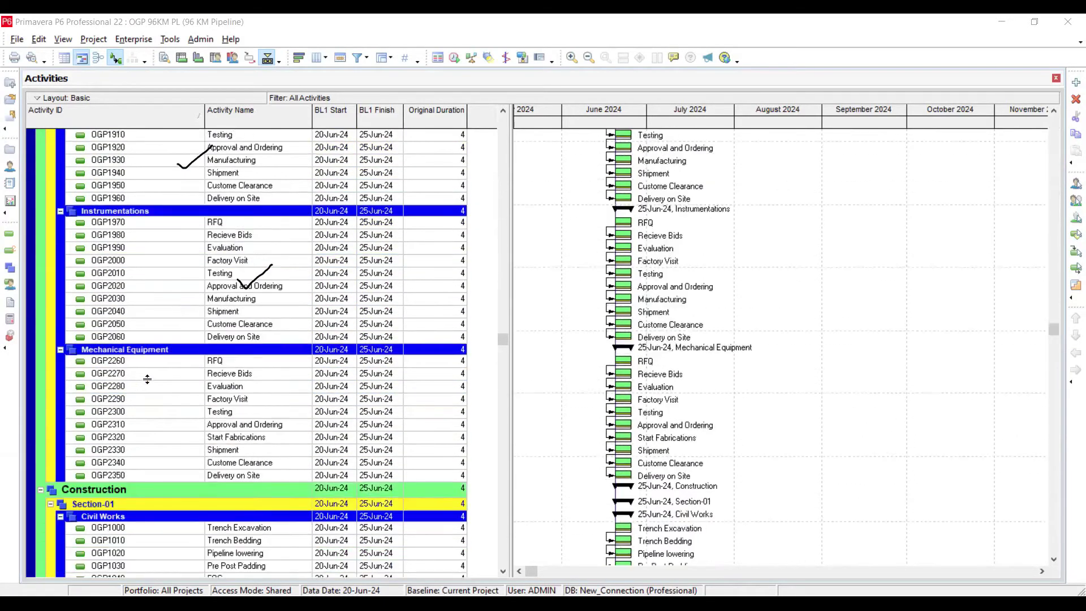
scroll(149, 384, "down", 2)
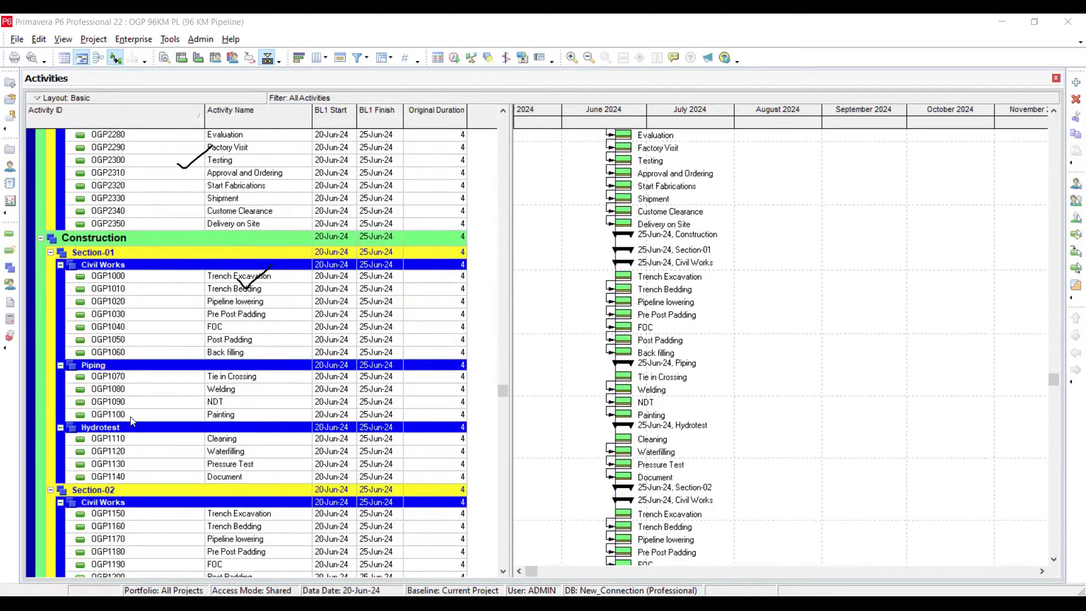
scroll(141, 455, "down", 4)
scroll(142, 467, "down", 10)
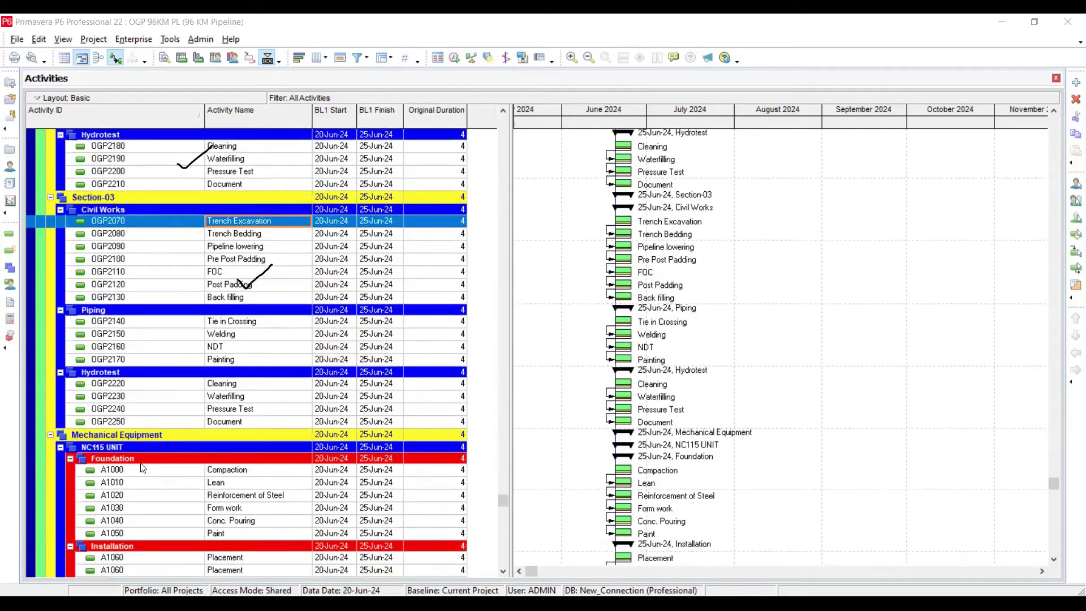
scroll(143, 468, "down", 1)
scroll(159, 438, "down", 1)
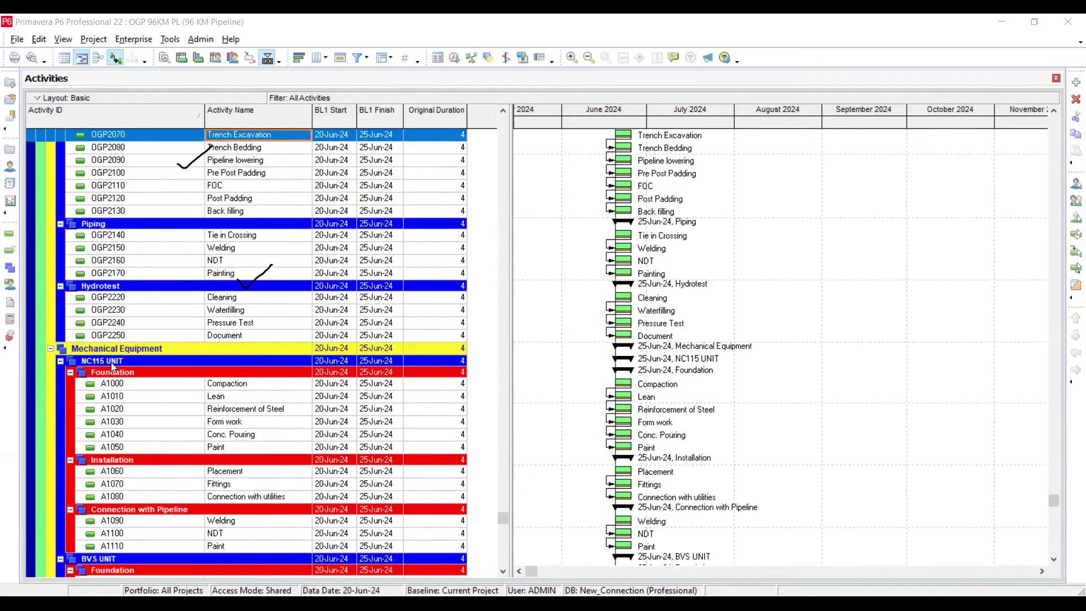
scroll(131, 390, "down", 1)
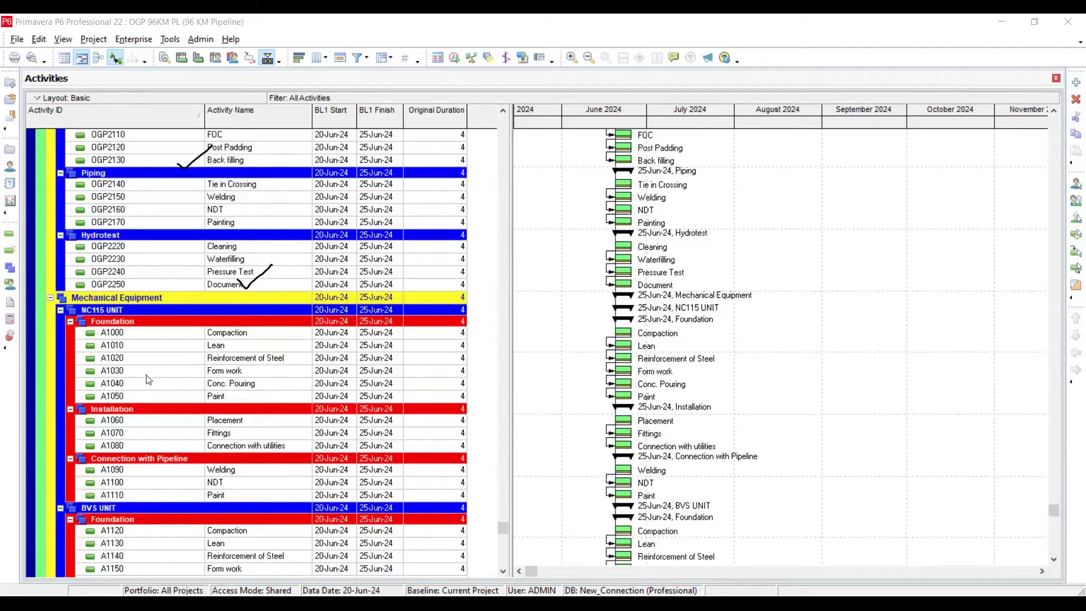
scroll(168, 486, "down", 3)
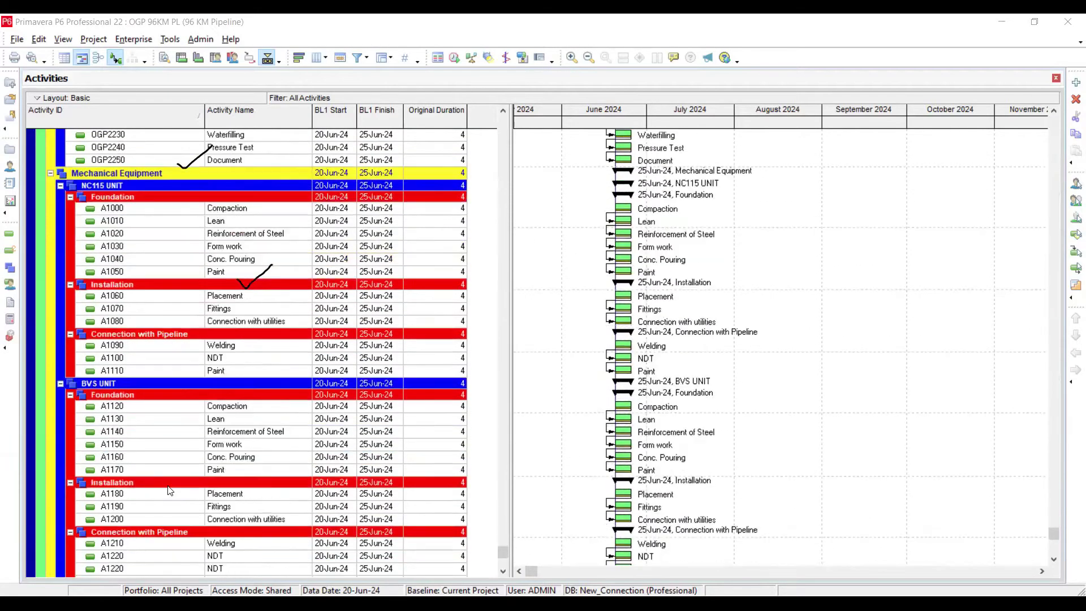
scroll(169, 488, "down", 1)
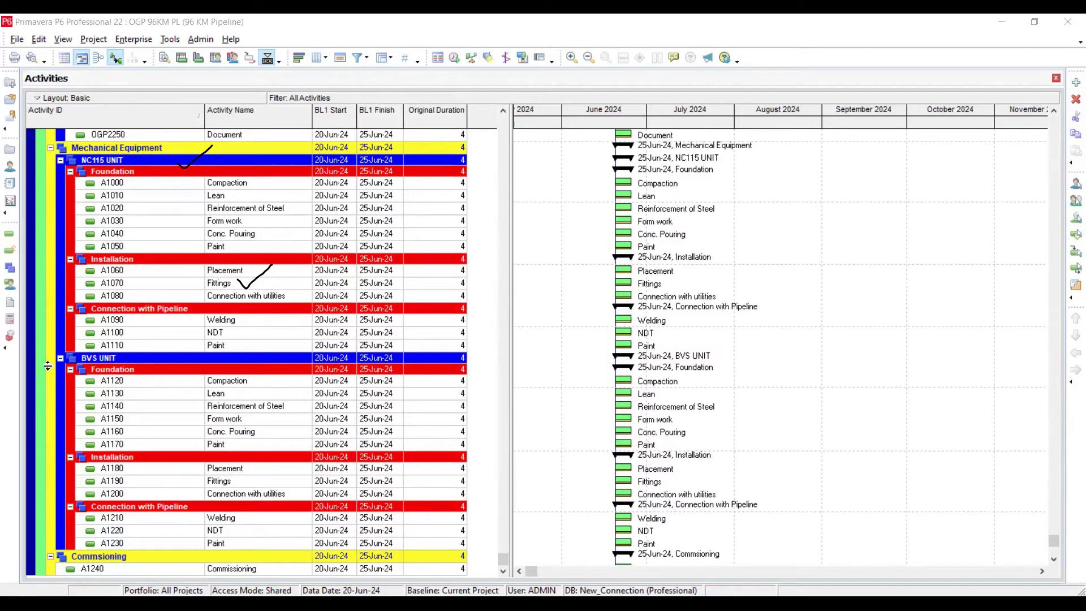
Step: Check the Section-03 Piping and Hydrotest activities, including NDT, Painting and Cleaning, and return to the start of the schedule
scroll(614, 253, "up", 5)
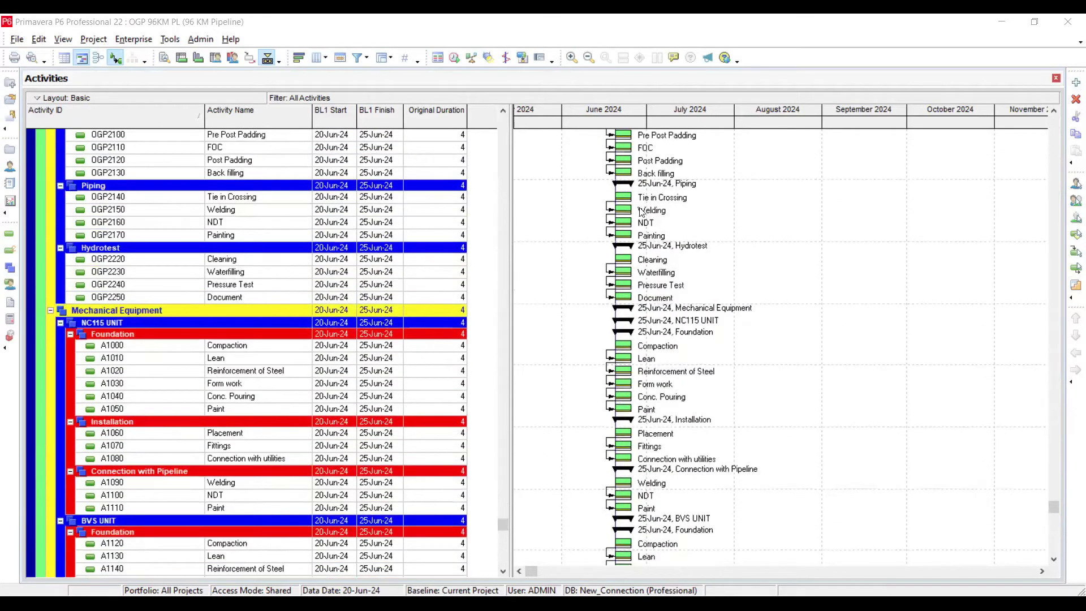
left_click(265, 212)
left_click(263, 223)
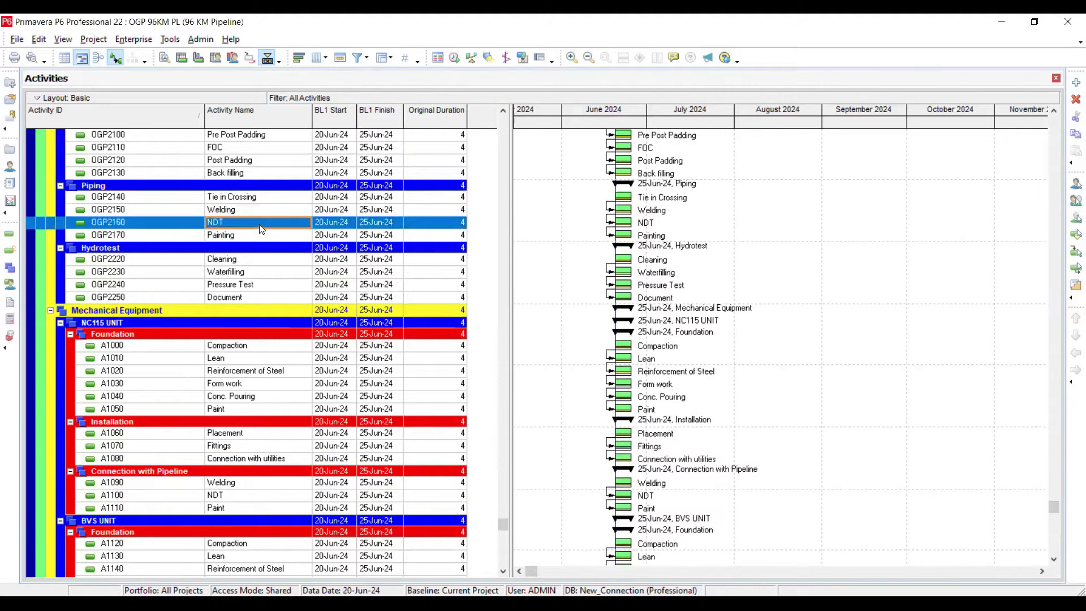
left_click(265, 234)
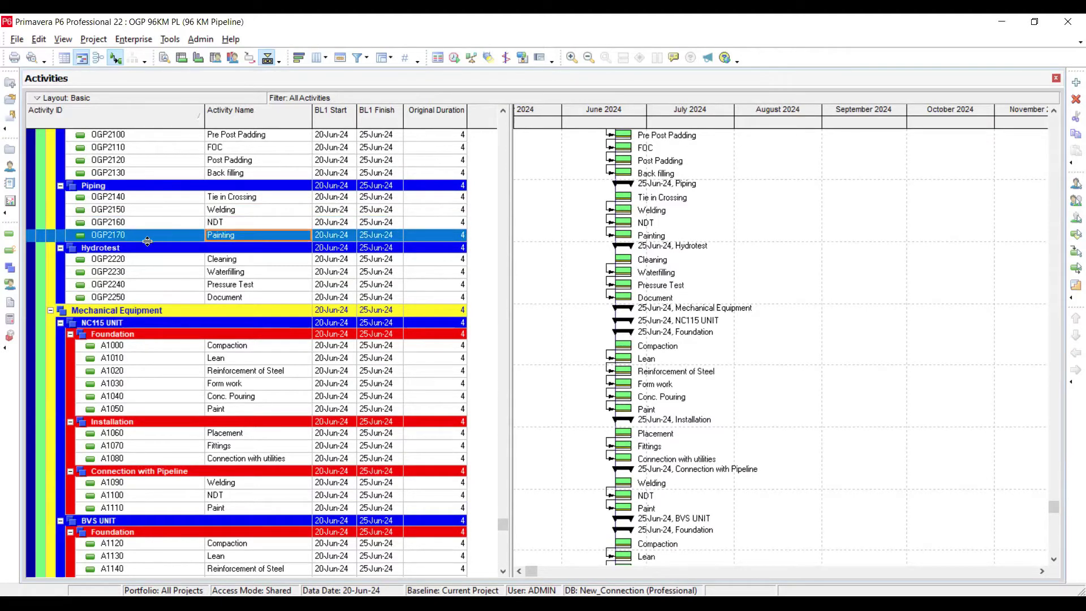
left_click(137, 259)
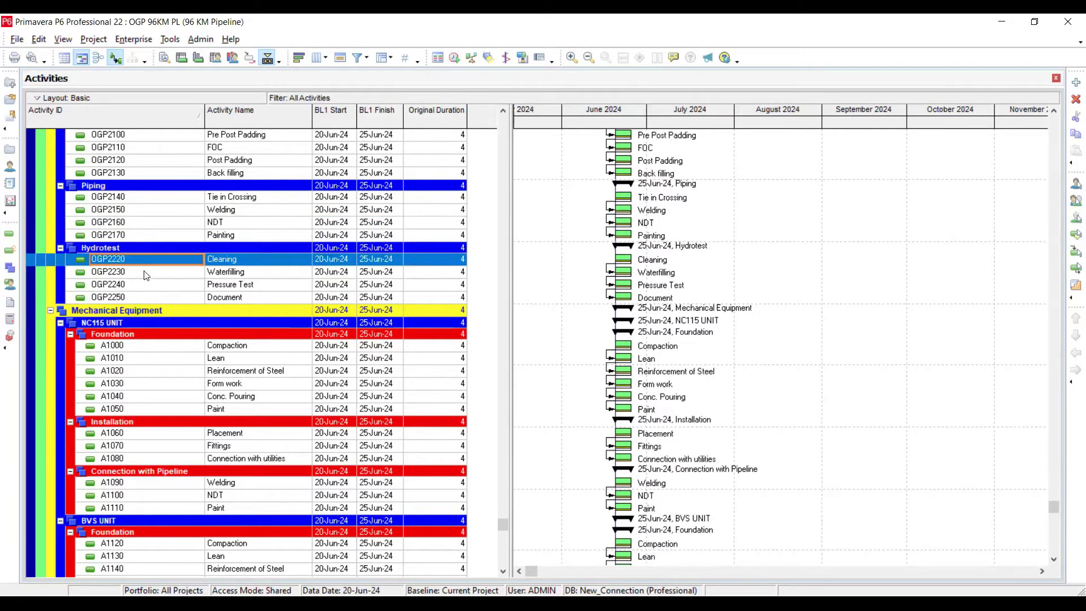
scroll(154, 250, "up", 4)
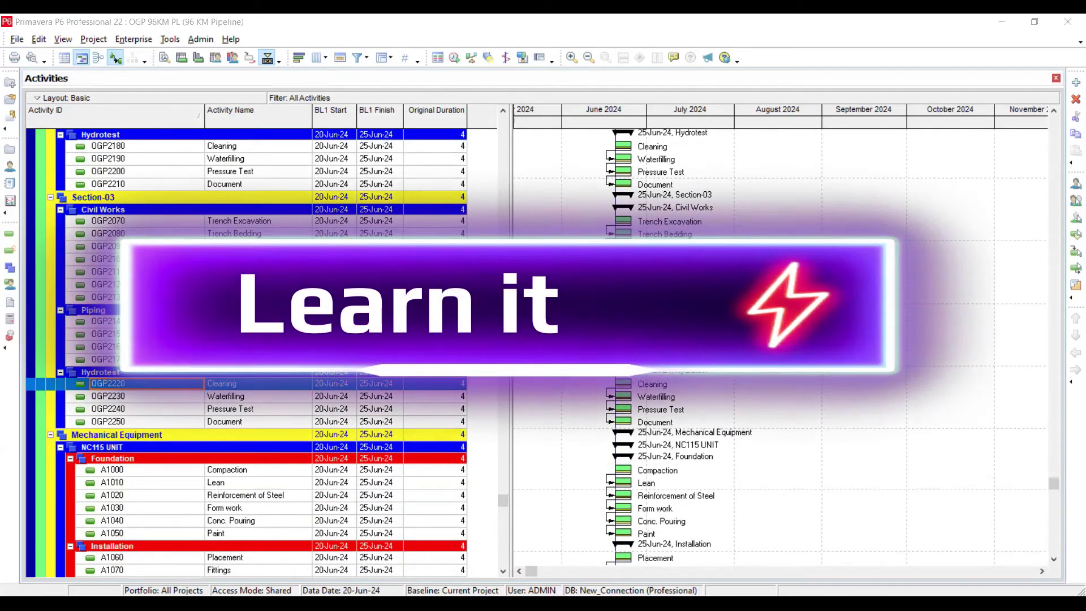
scroll(246, 351, "up", 12)
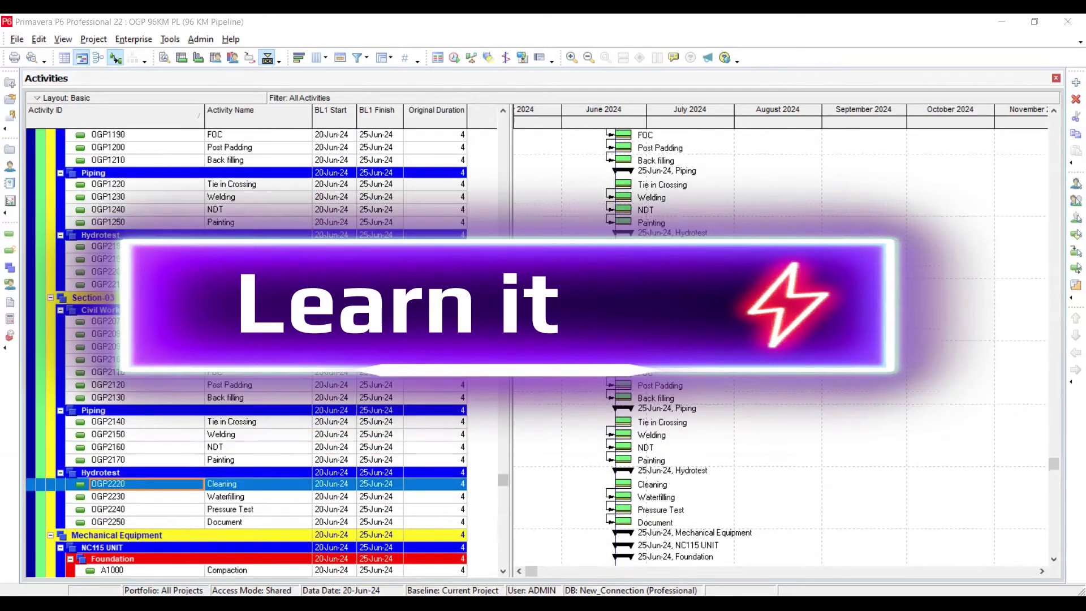
scroll(246, 351, "up", 20)
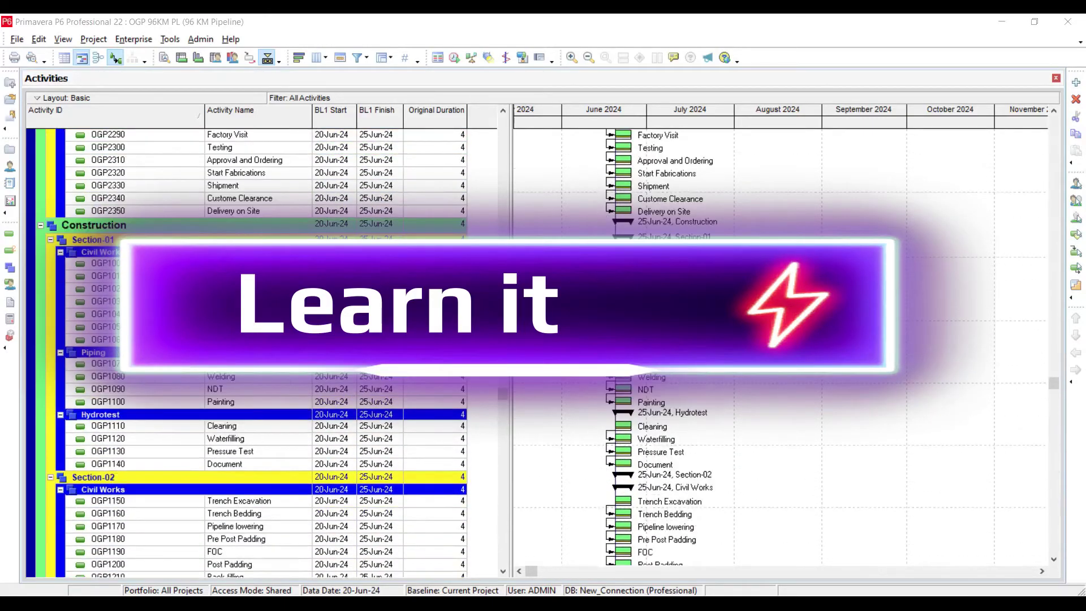
scroll(322, 348, "up", 15)
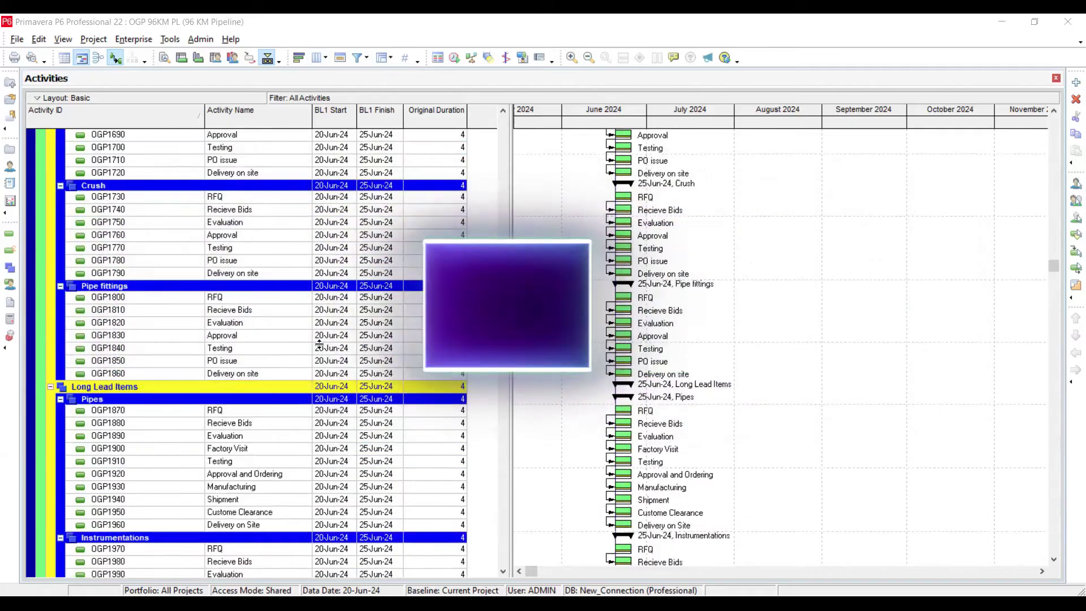
scroll(322, 348, "up", 10)
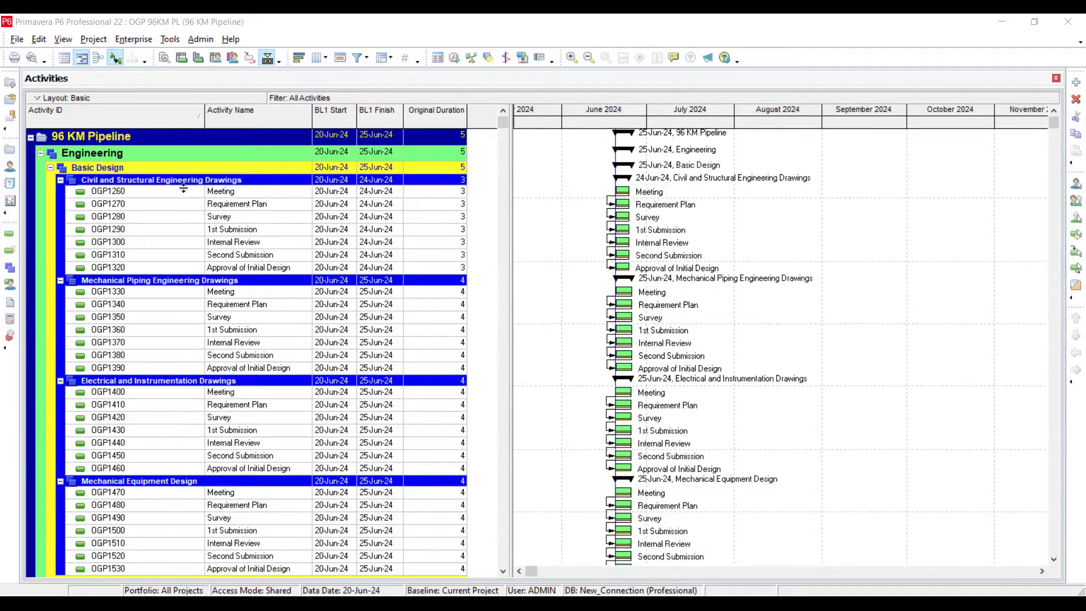
Step: Examine the Engineering WBS, marking the Basic Design civil drawings group and the DED group for comparison
scroll(187, 202, "down", 1)
scroll(188, 202, "down", 5)
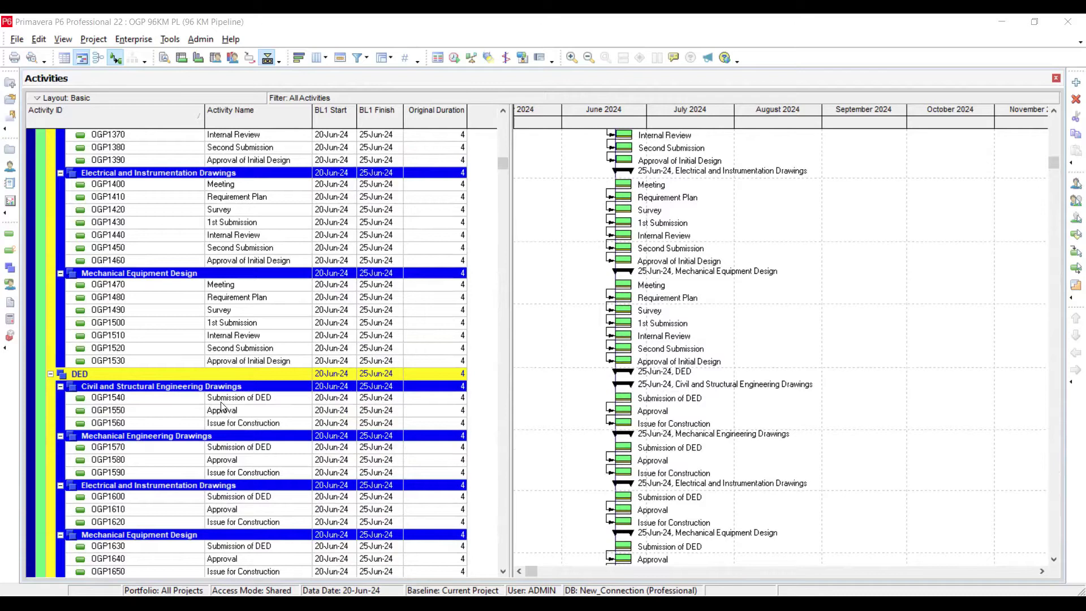
scroll(222, 407, "up", 5)
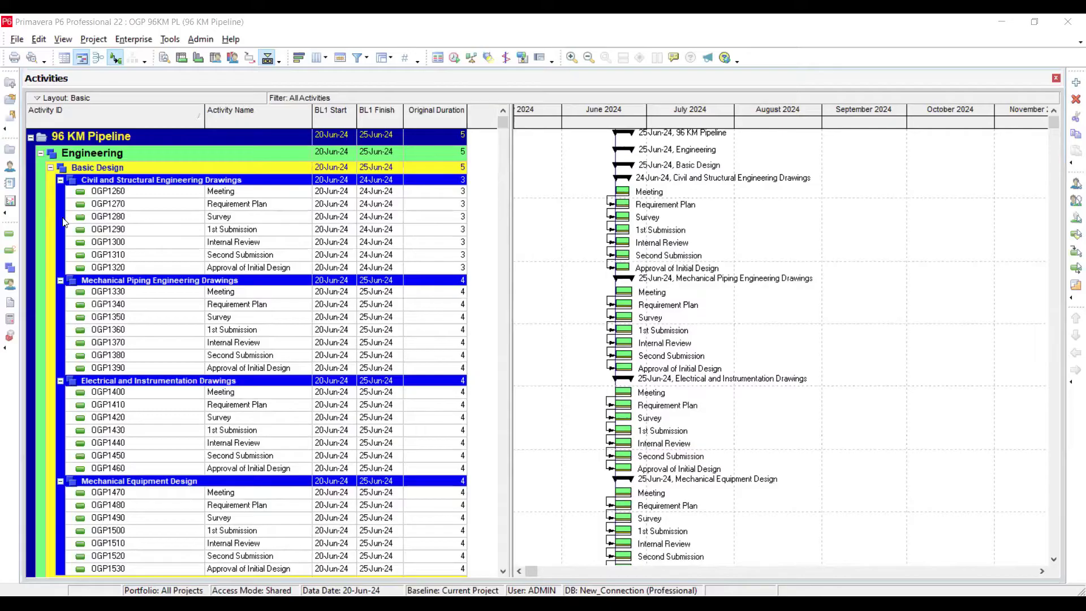
mouse_move(266, 187)
left_mouse_down()
mouse_move(90, 249)
mouse_move(203, 177)
left_mouse_up()
mouse_move(81, 227)
left_mouse_down()
mouse_move(52, 274)
mouse_move(46, 541)
left_mouse_up()
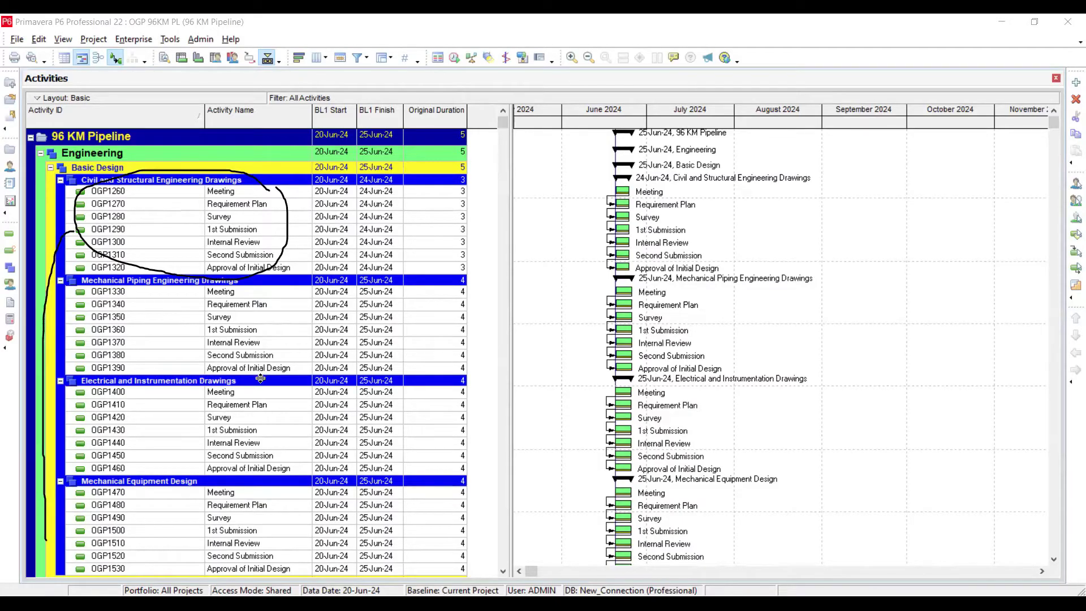
scroll(260, 378, "down", 2)
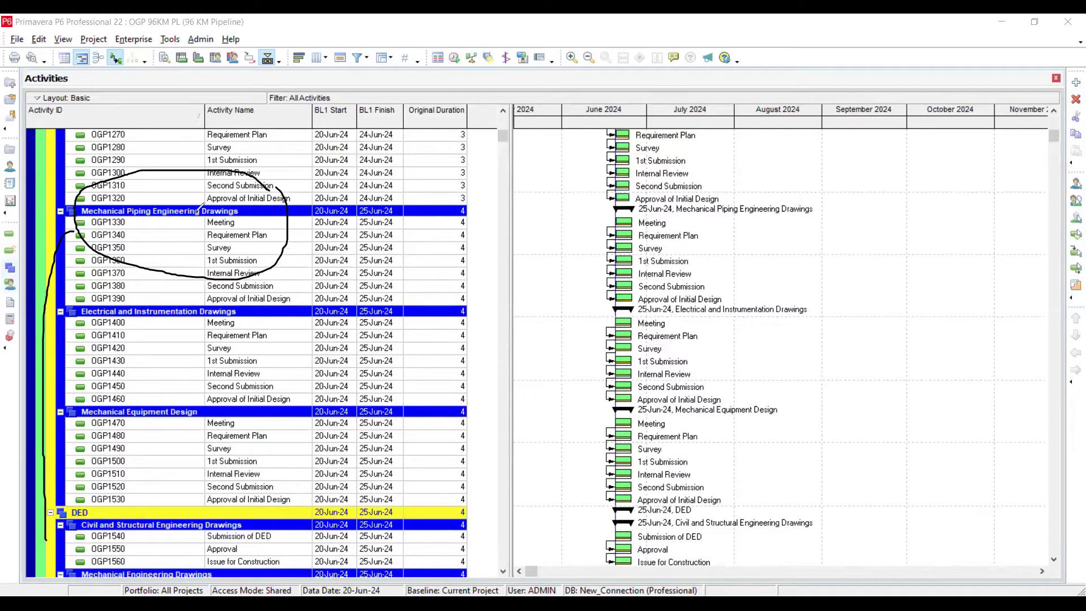
mouse_move(104, 499)
left_mouse_down()
mouse_move(57, 522)
mouse_move(148, 548)
mouse_move(80, 486)
left_mouse_up()
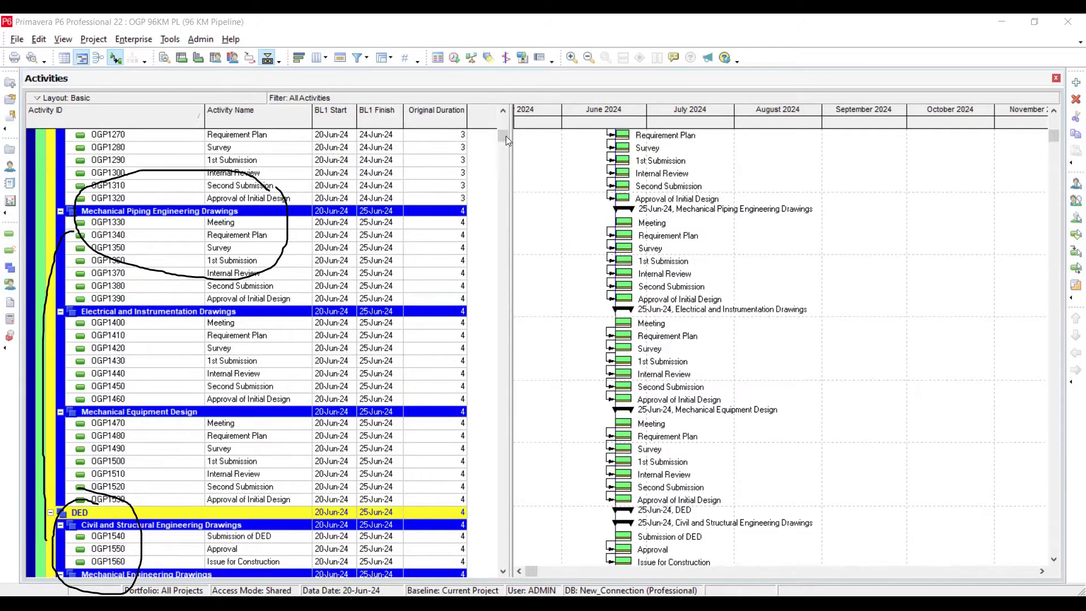
scroll(188, 247, "up", 2)
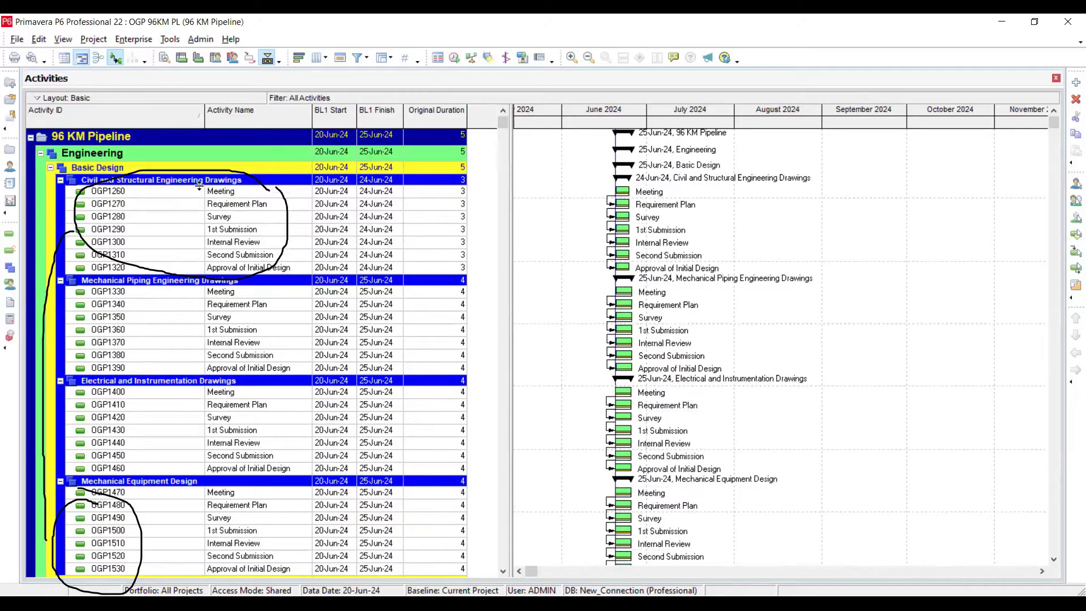
Step: Clear the markings and compare the civil Approval of Initial Design activity OGP1320 with Submission of DED activity OGP1540
key("Escape")
left_click(262, 268)
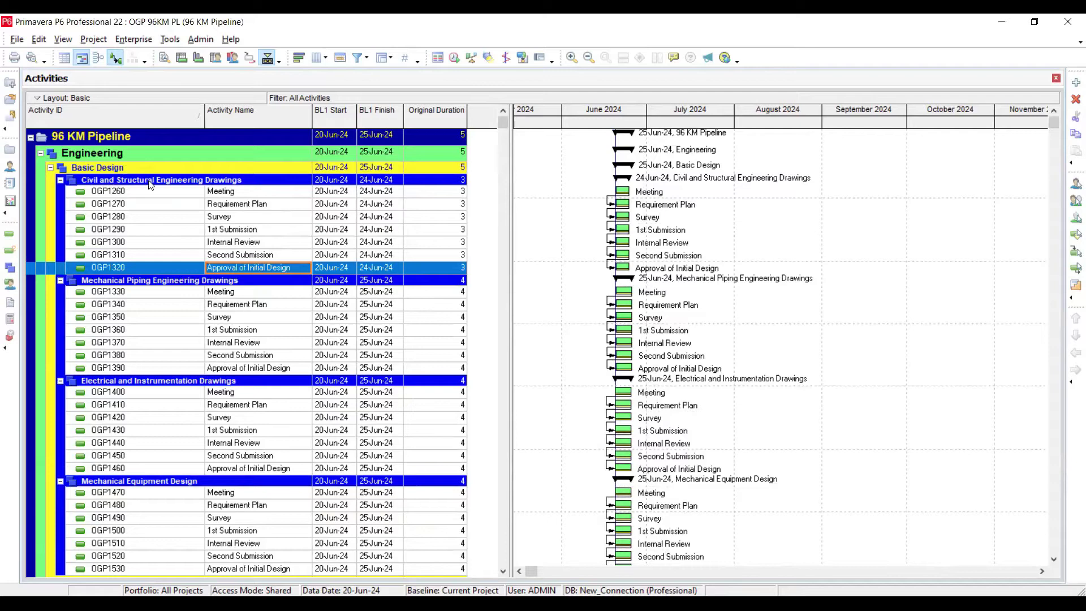
scroll(185, 217, "down", 2)
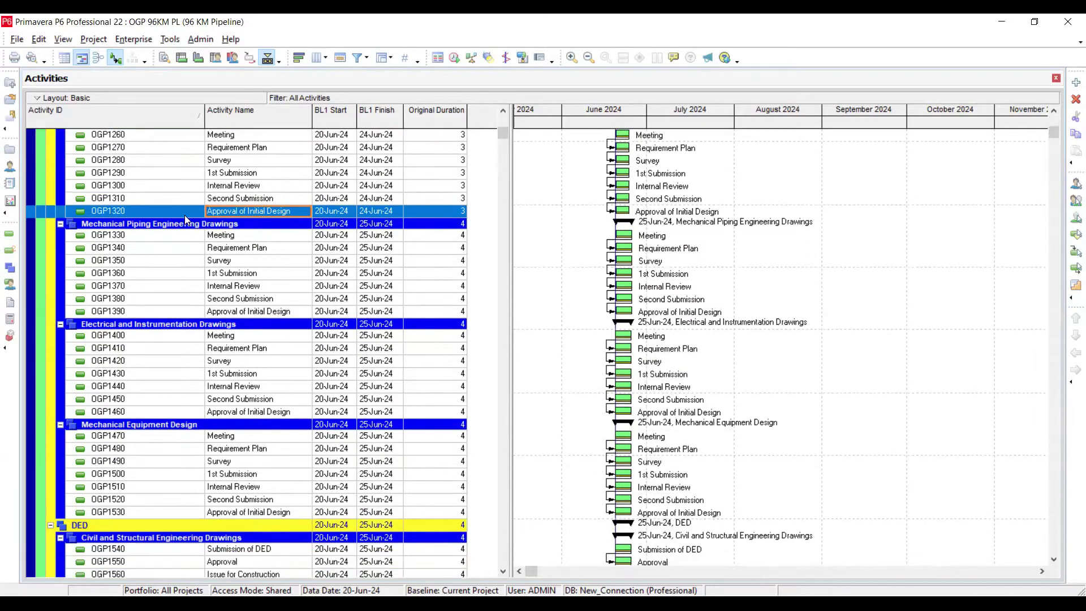
scroll(198, 339, "down", 5)
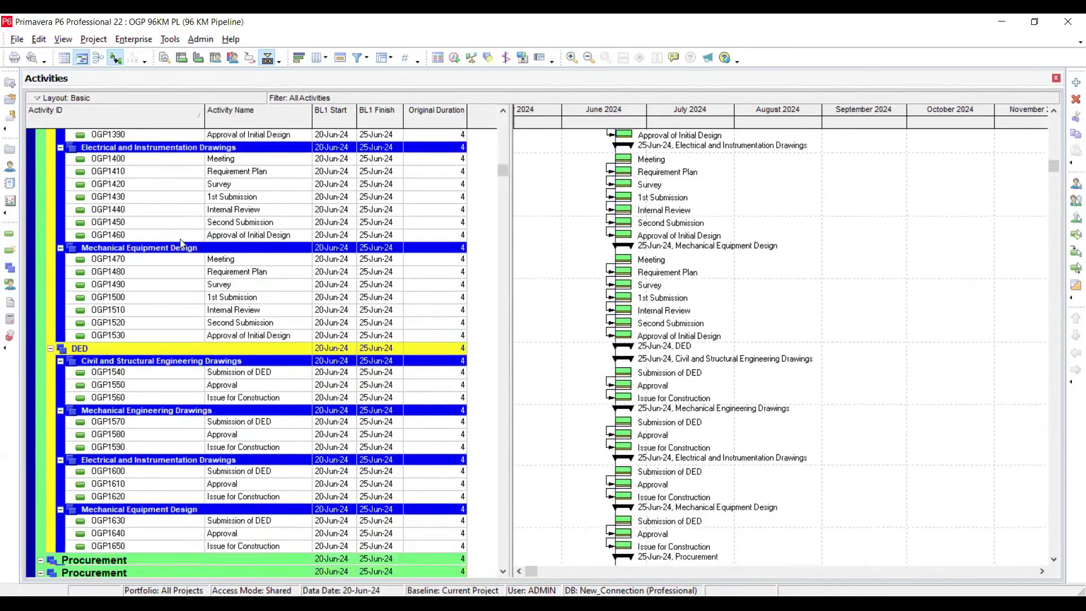
left_click(217, 375)
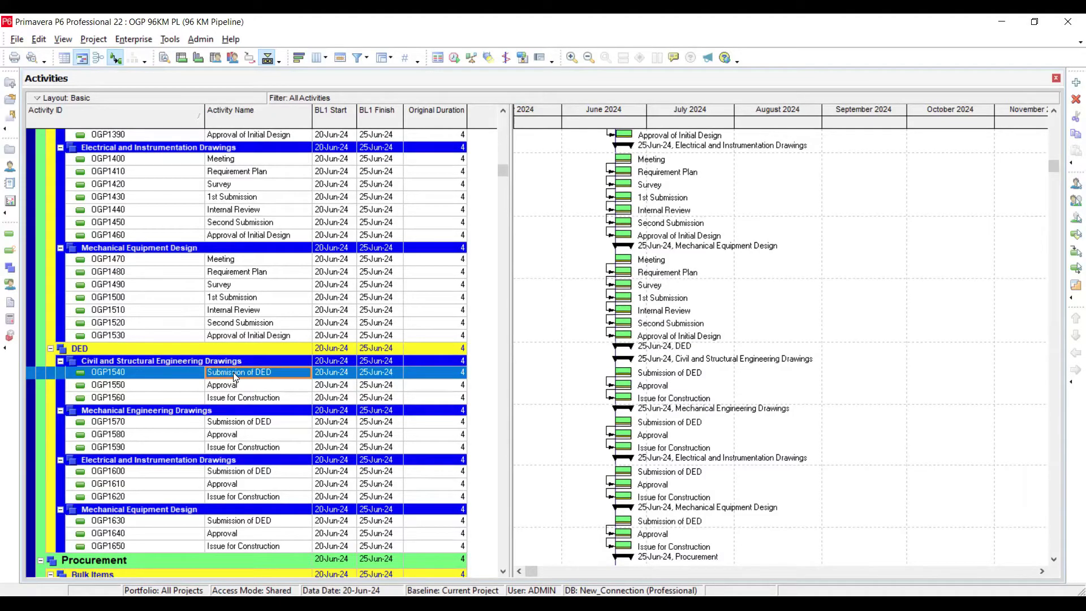
scroll(236, 377, "up", 7)
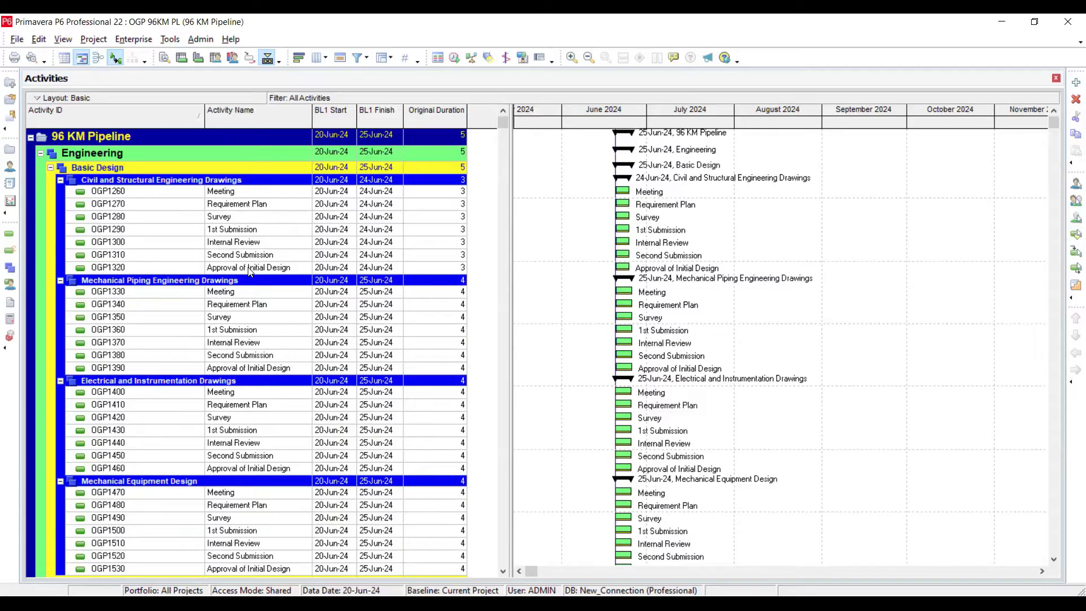
Step: Assign the civil DED activity OGP1540, Submission of DED, as FS successor of OGP1320, Approval of Initial Design, using the activity details
left_click(251, 269)
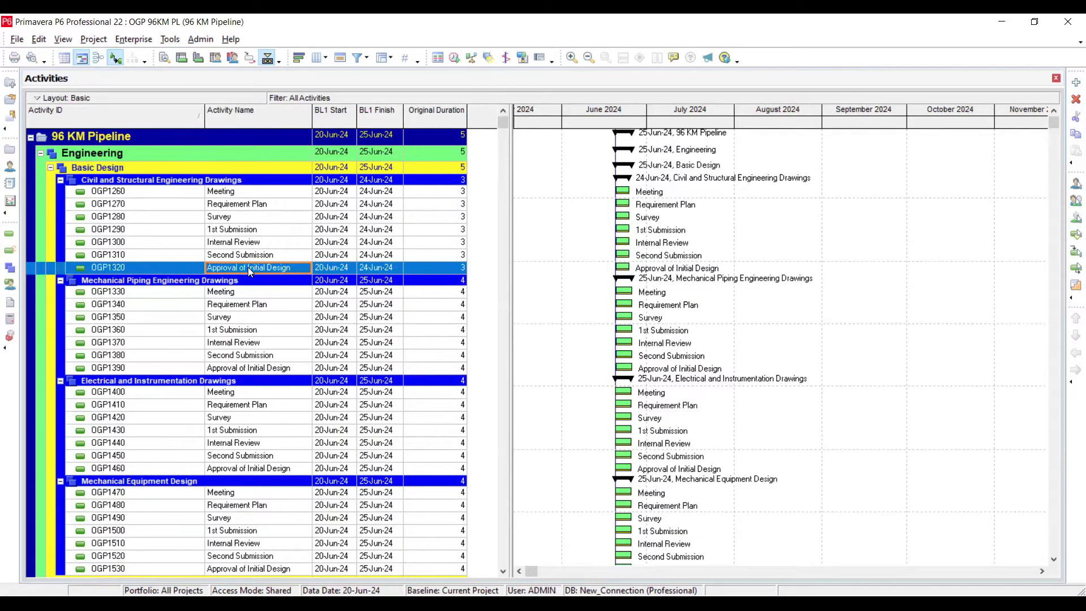
right_click(251, 273)
left_click(285, 267)
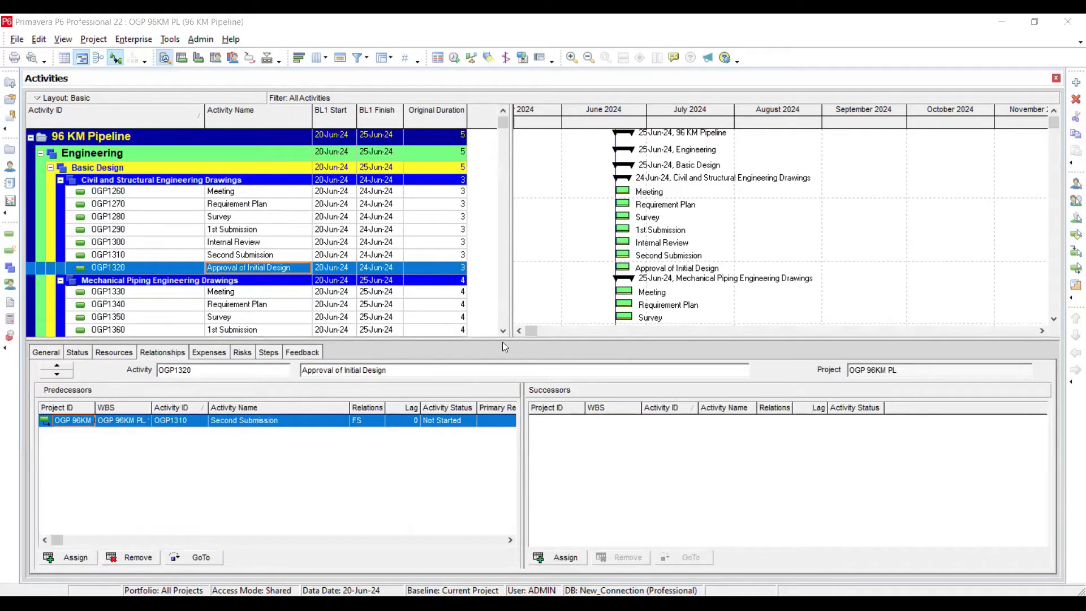
left_click(573, 557)
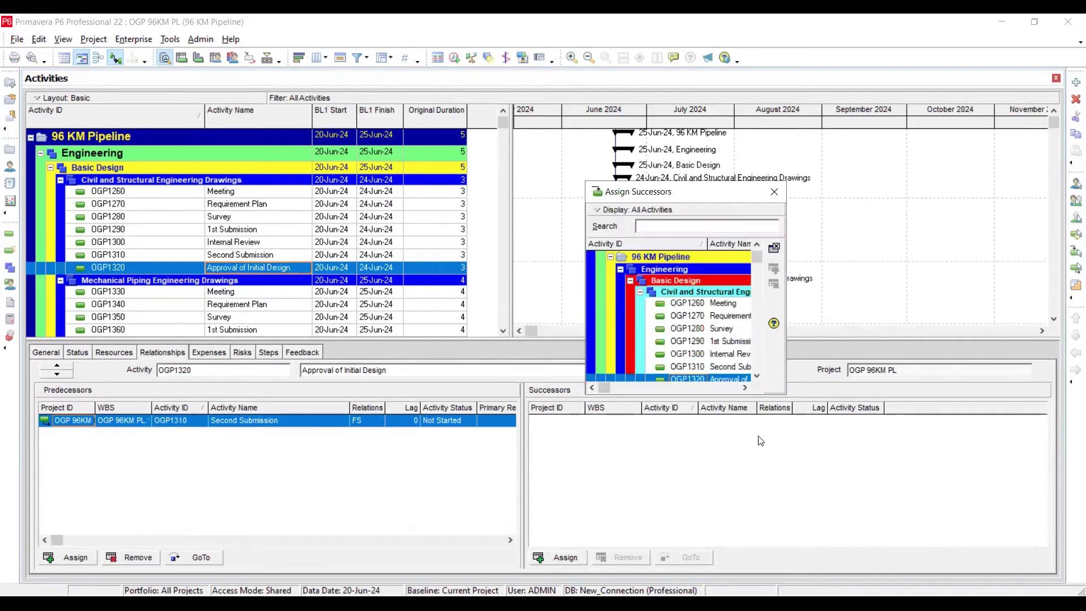
left_click(757, 376)
left_click_drag(757, 374, 757, 375)
left_click(727, 318)
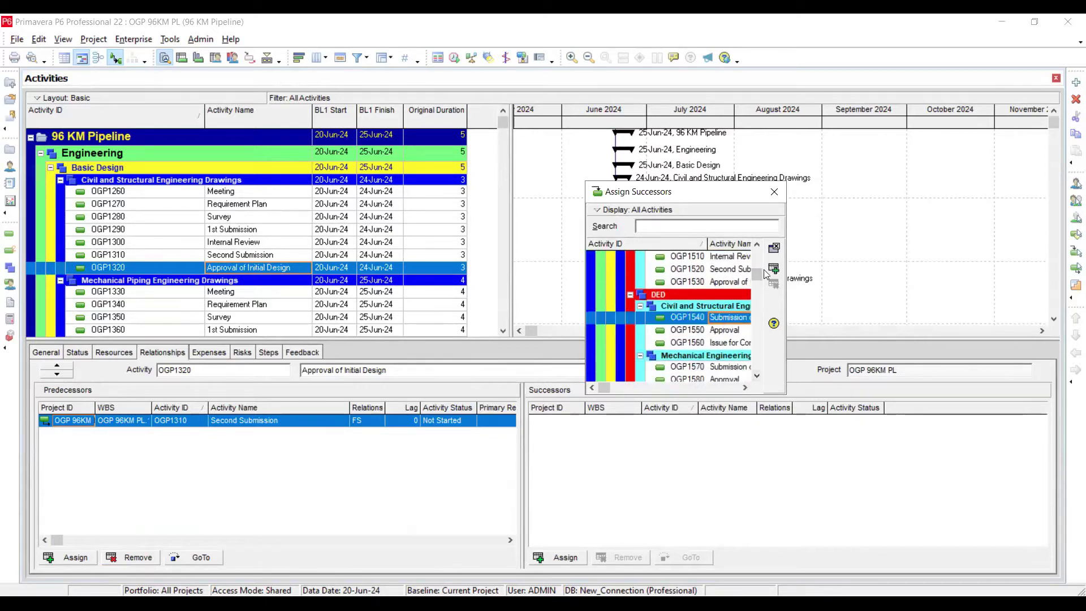
left_click(774, 269)
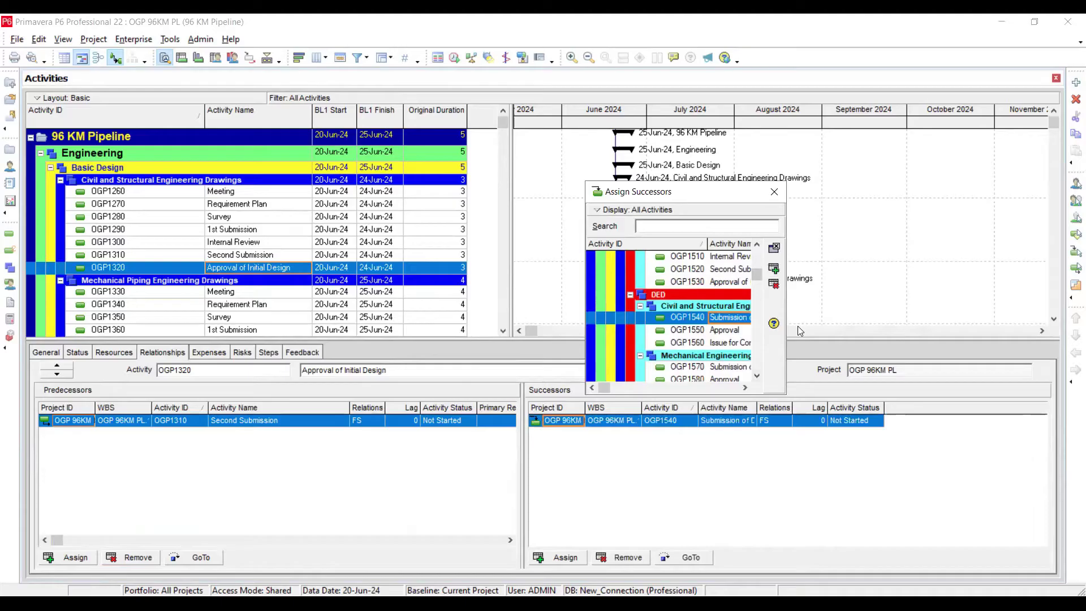
left_click(774, 191)
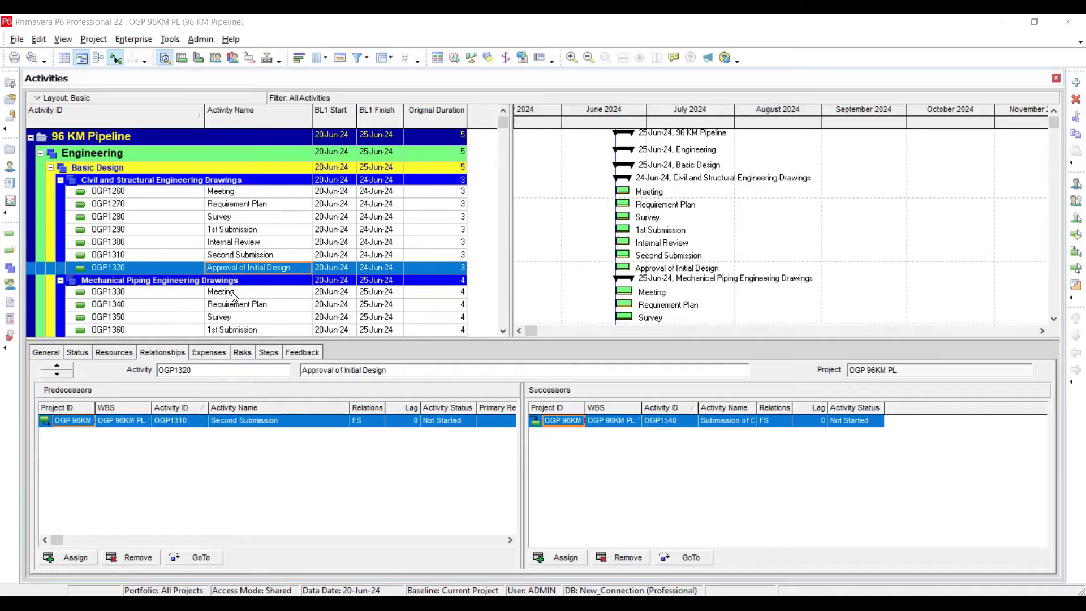
scroll(510, 320, "down", 1)
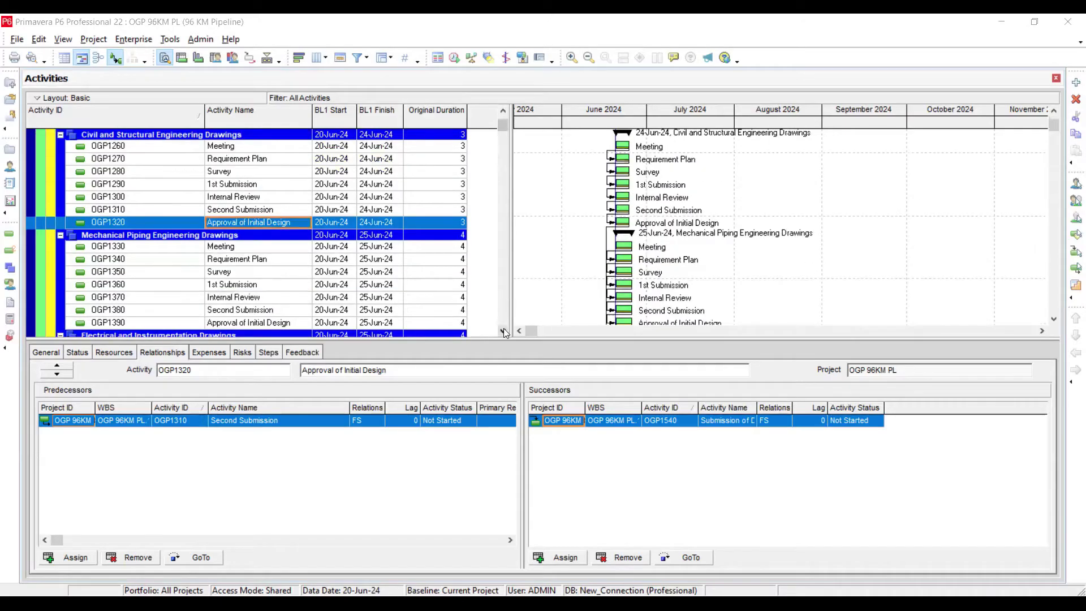
Step: Assign the mechanical DED activity OGP1570, Submission of DED, as FS successor of the Mechanical Piping activity OGP1390, Approval of Initial Design
scroll(505, 333, "down", 1)
left_click(259, 273)
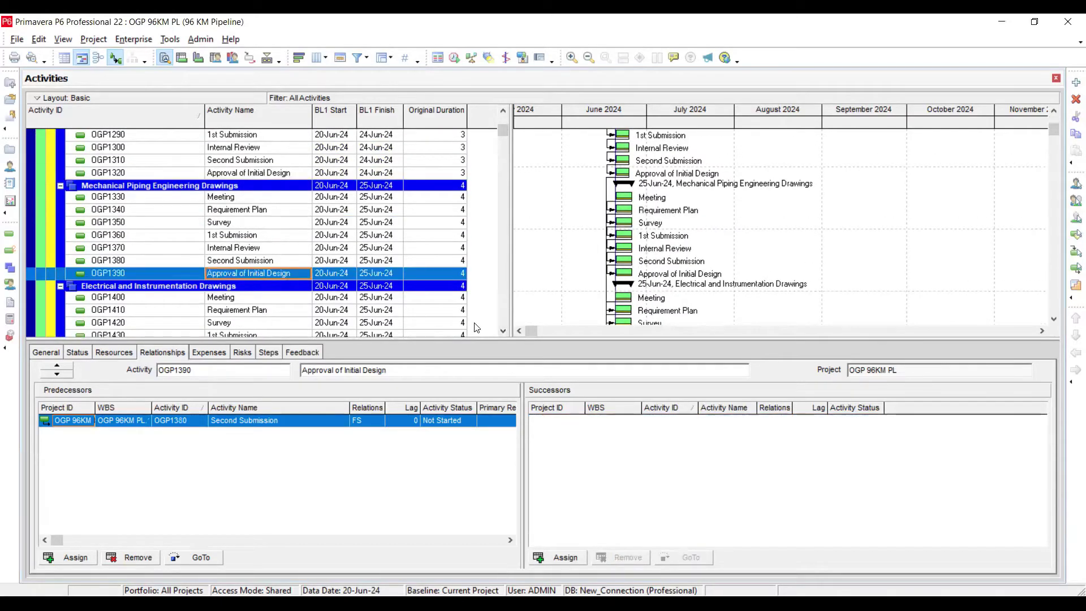
left_click(504, 333)
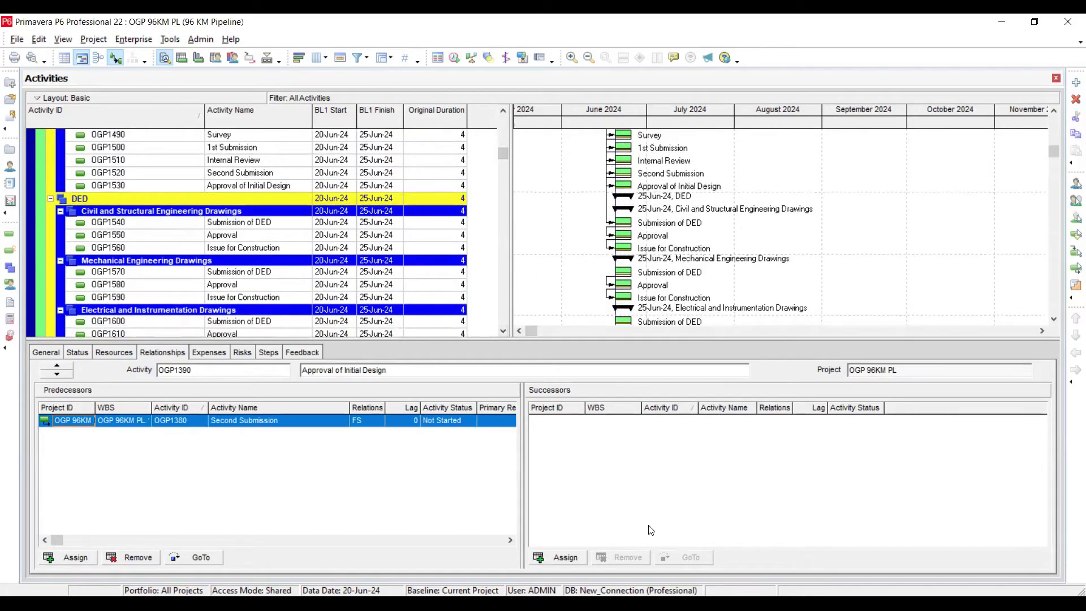
left_click(565, 557)
left_click(757, 375)
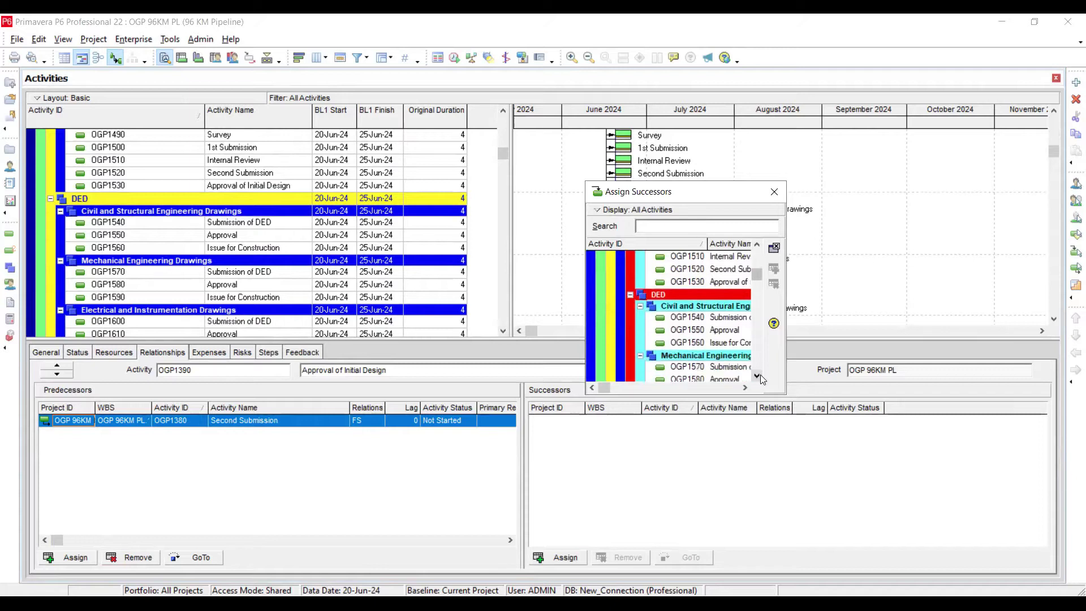
left_click(734, 354)
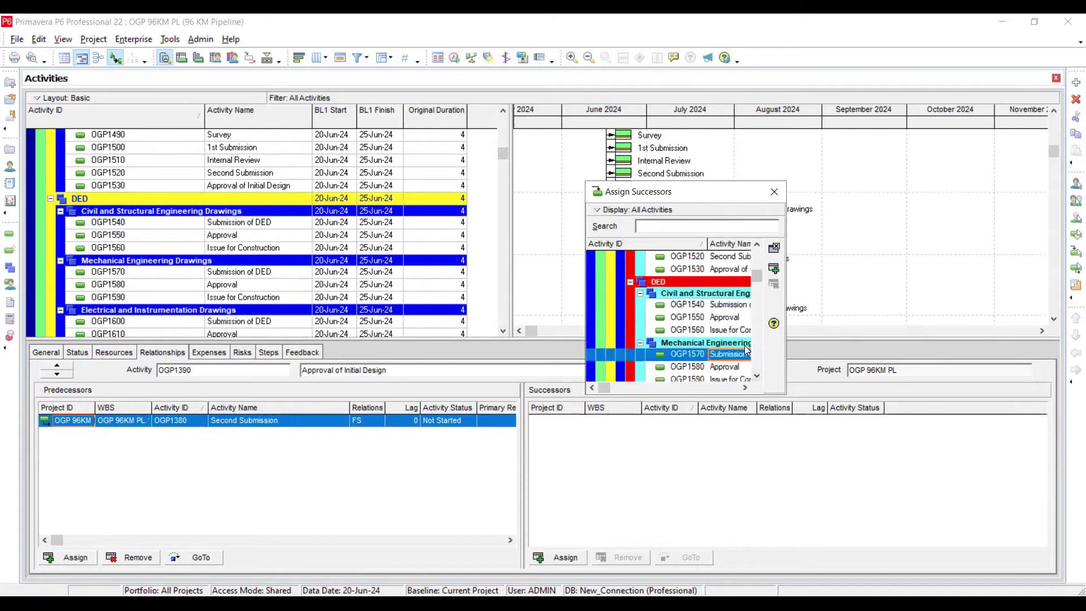
left_click(774, 269)
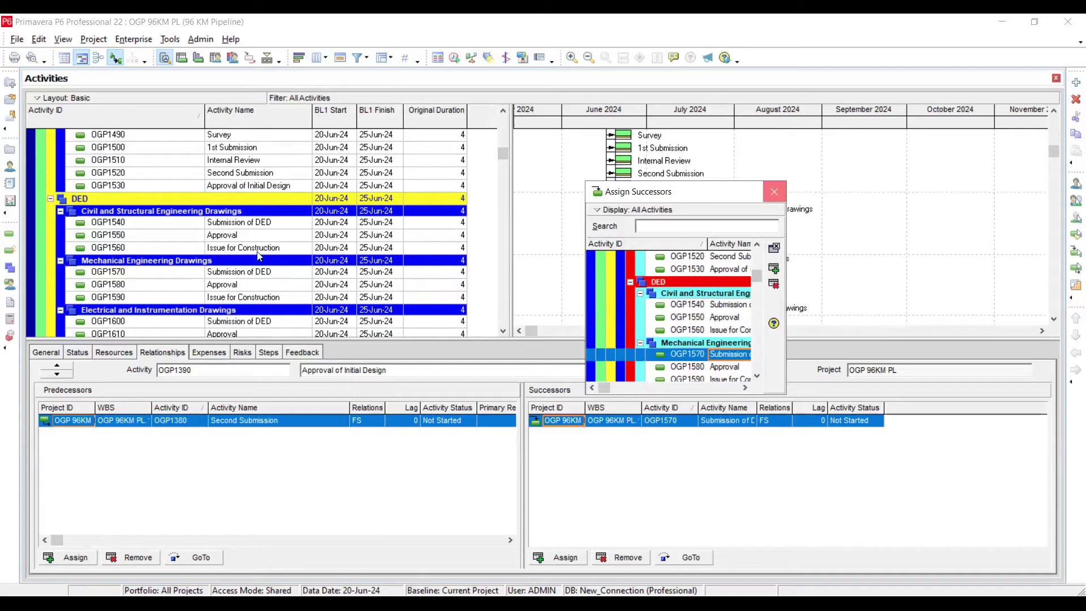
key("Escape")
Step: Assign the electrical DED activity OGP1600, Submission of DED, as FS successor of the Electrical and Instrumentation activity OGP1460, Approval of Initial Design
scroll(257, 254, "up", 5)
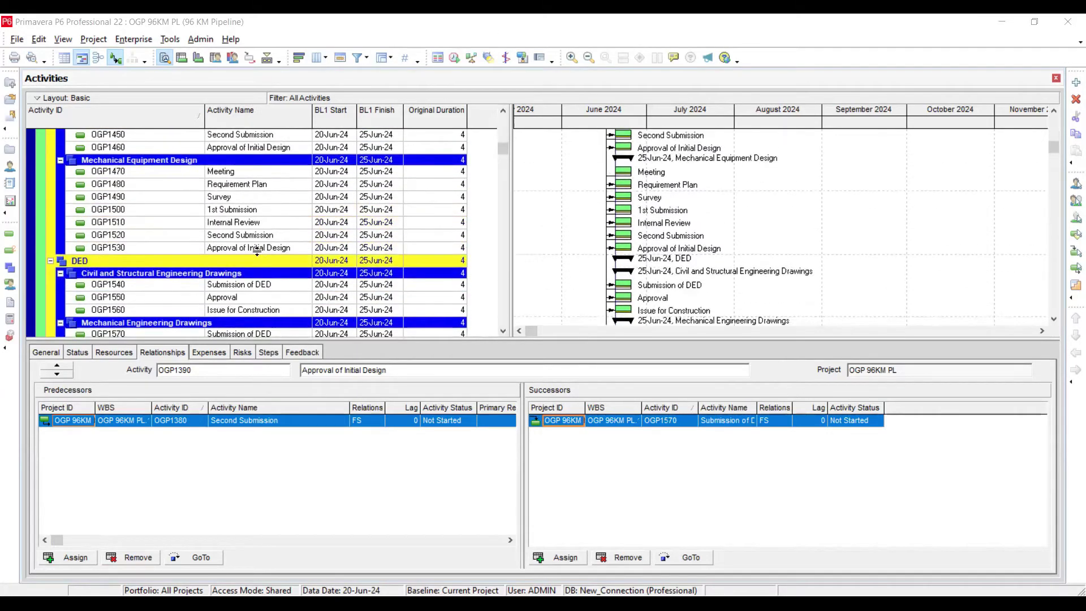
scroll(258, 251, "up", 2)
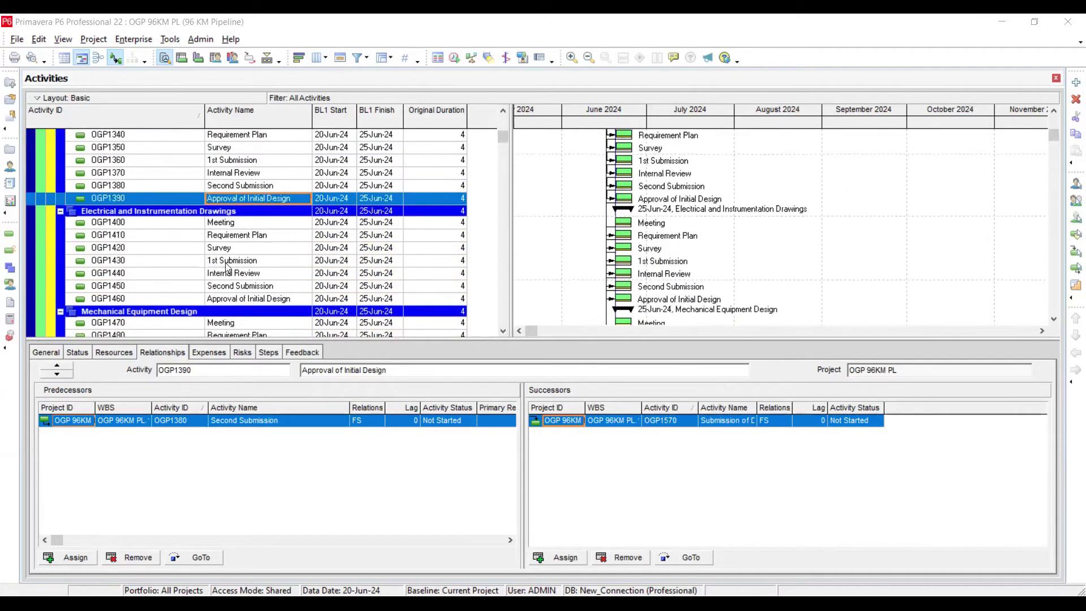
left_click(254, 302)
left_click(566, 557)
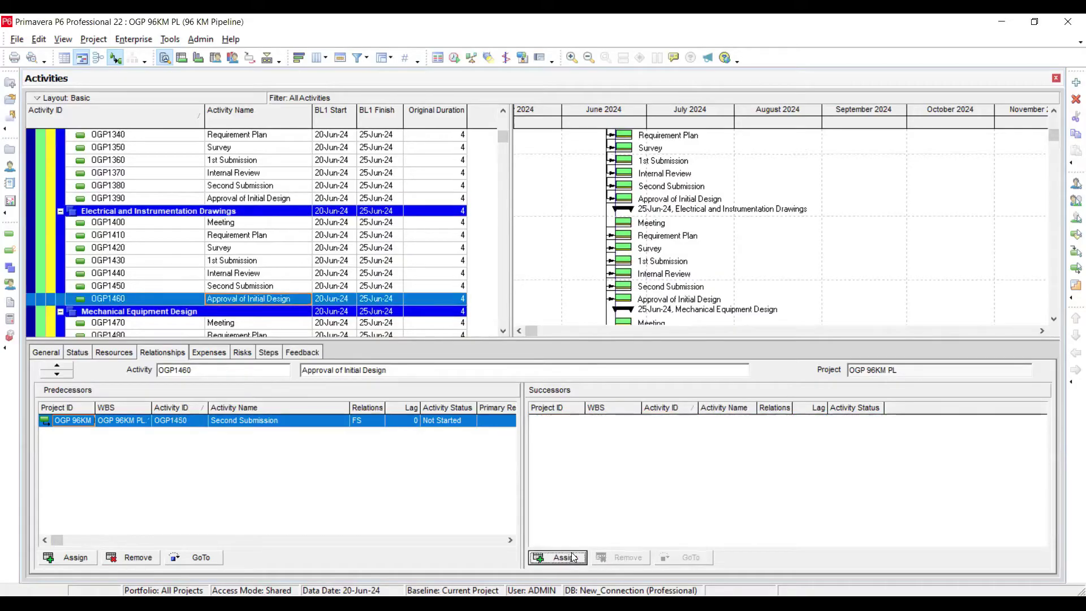
scroll(762, 264, "down", 10)
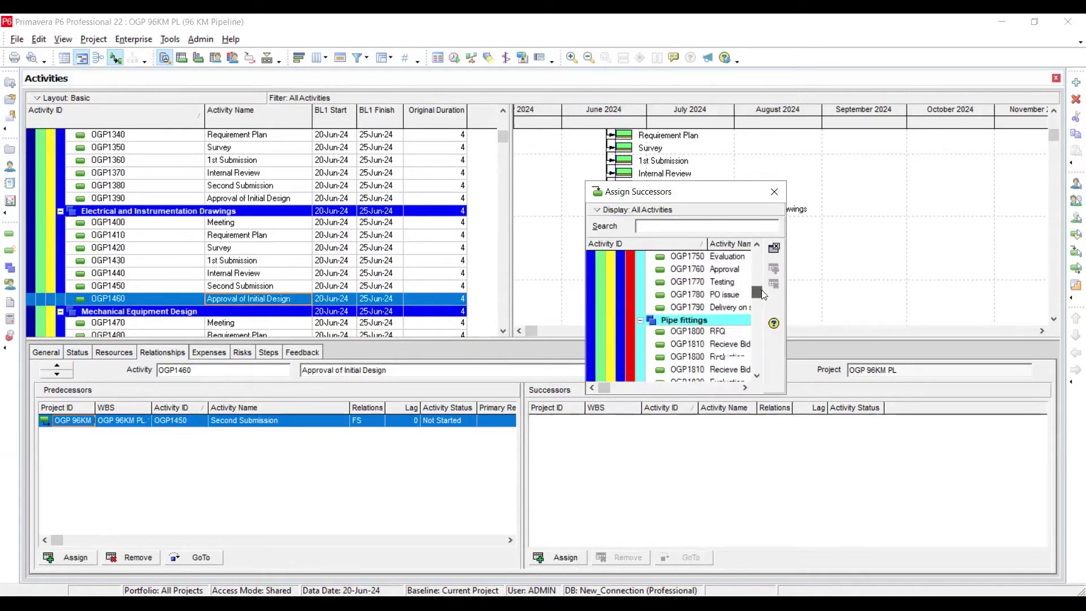
scroll(704, 295, "up", 5)
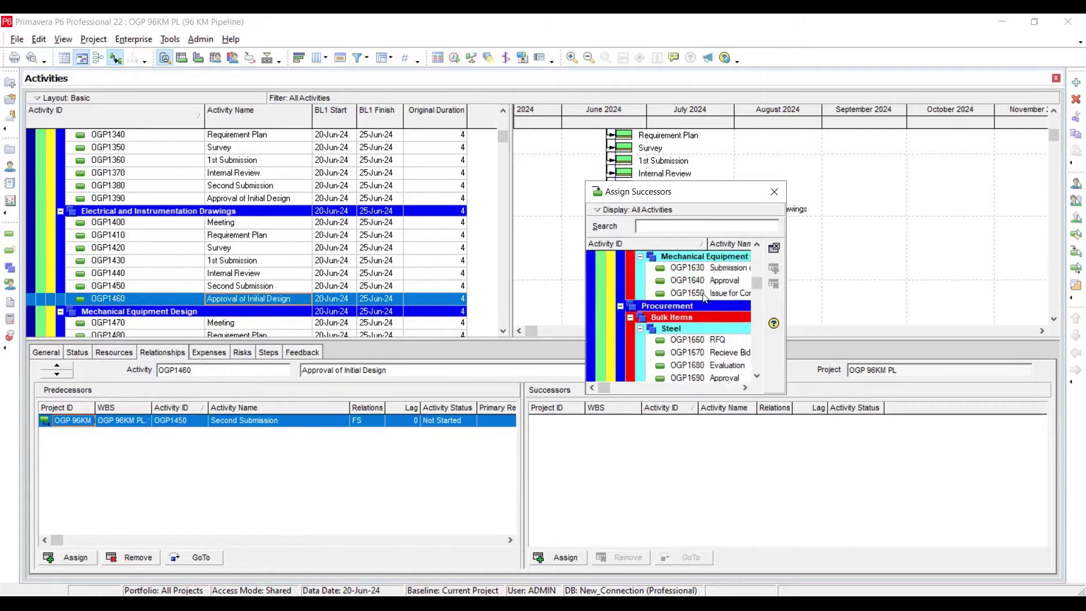
left_click(701, 305)
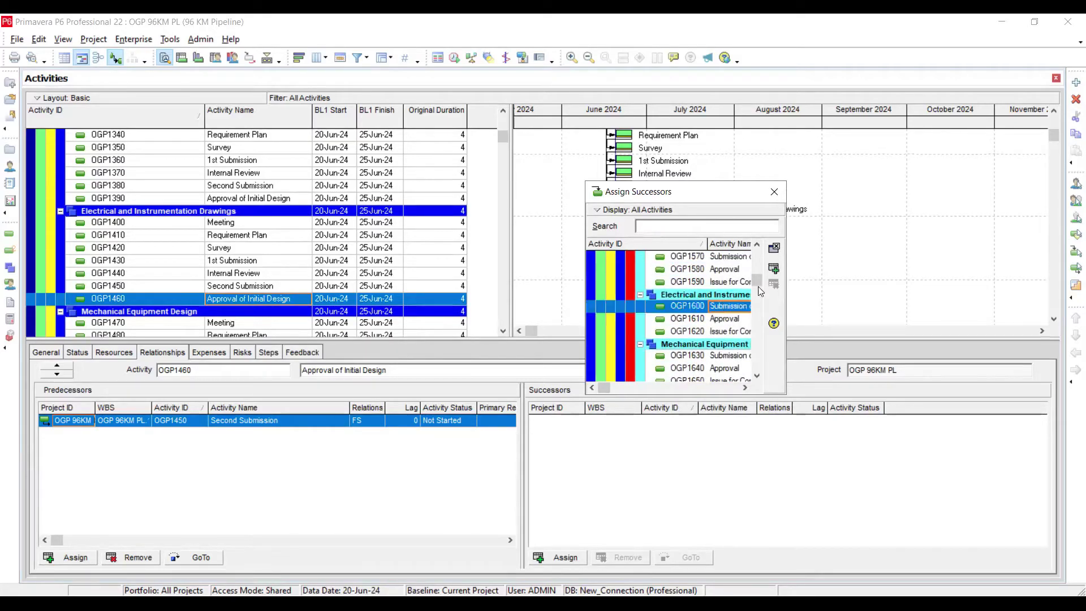
left_click(773, 268)
left_click(773, 193)
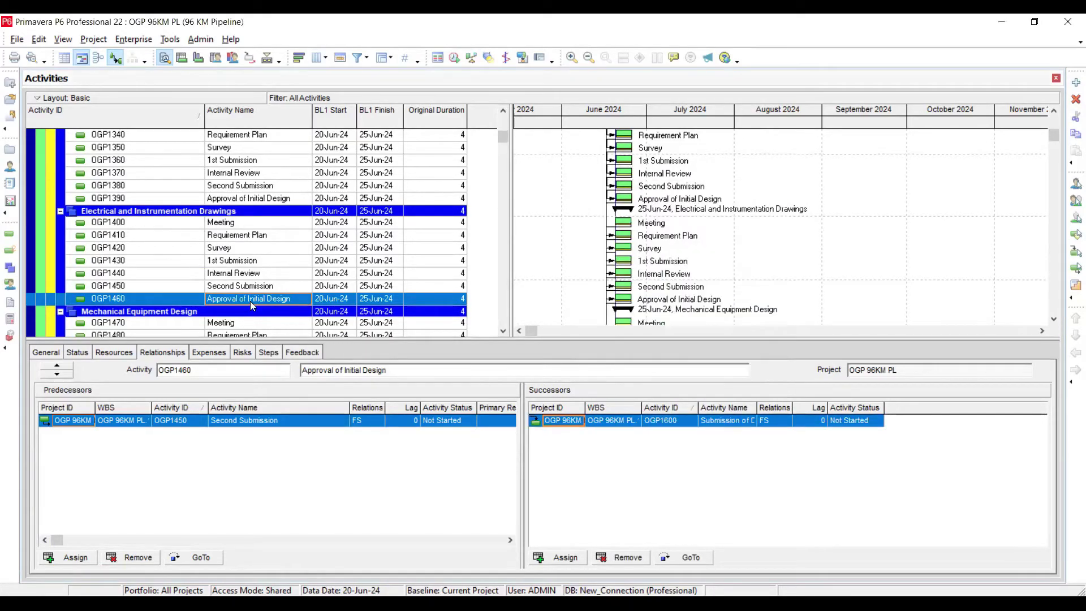
Step: Assign the DED activity OGP1630, Submission of DED, as FS successor of the Mechanical Equipment Design activity OGP1530, Approval of Initial Design
scroll(250, 301, "down", 3)
left_click(261, 274)
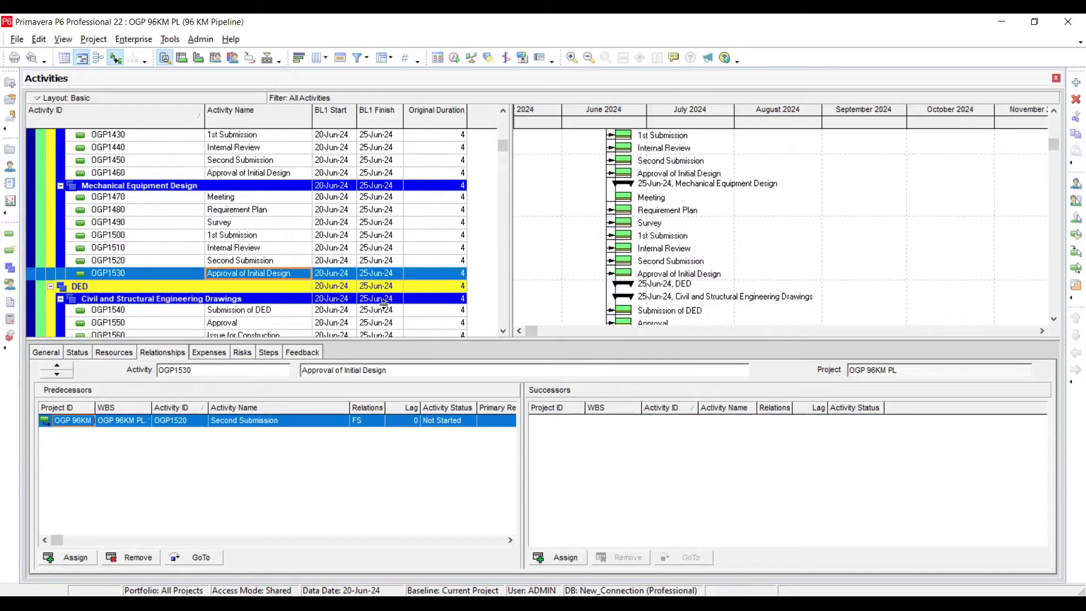
left_click(573, 558)
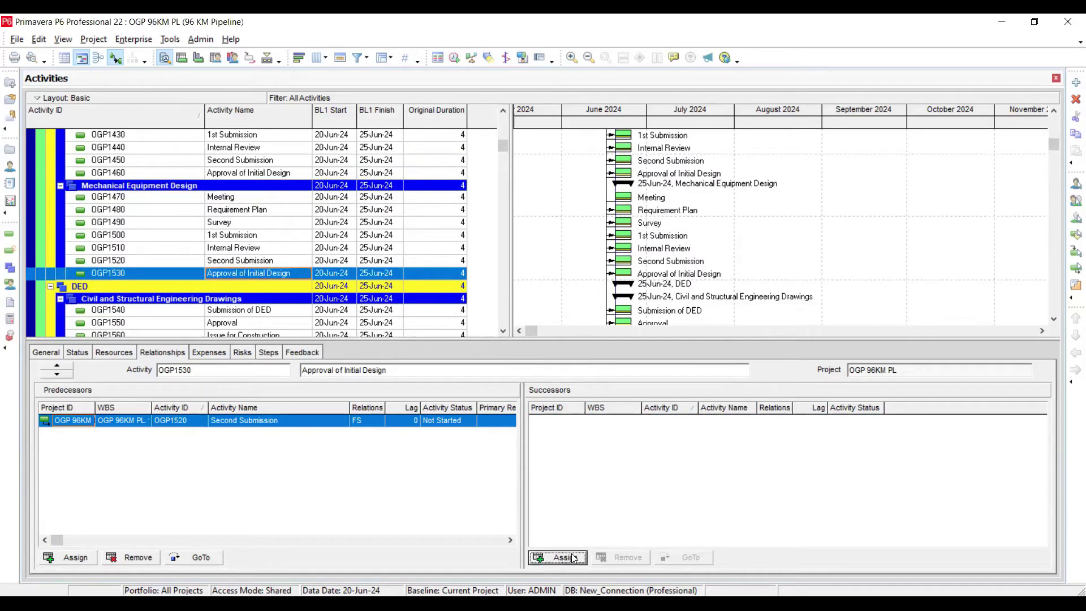
scroll(704, 328, "down", 5)
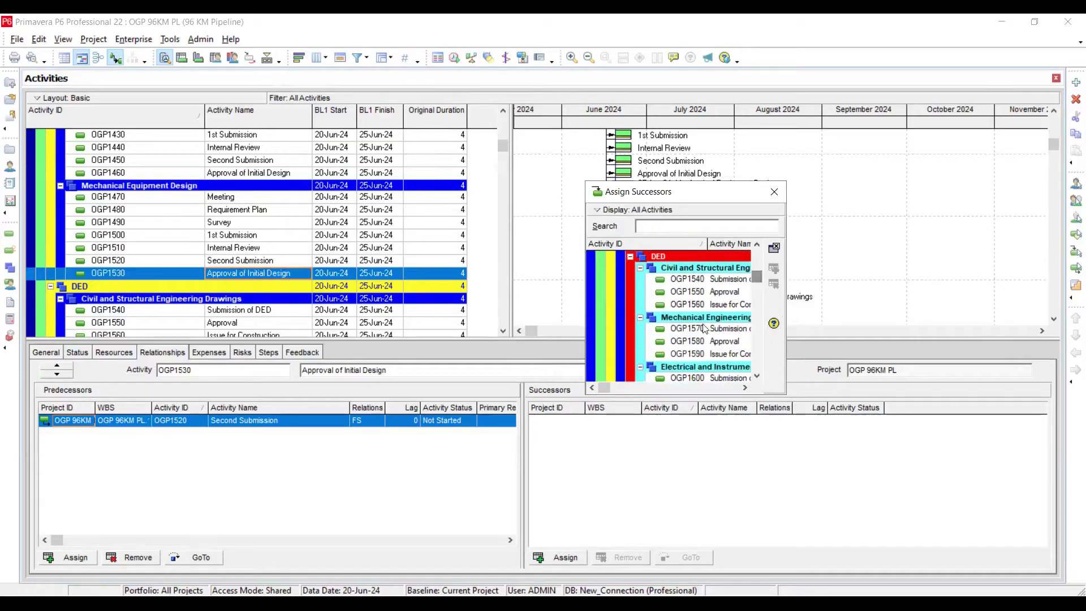
scroll(705, 328, "down", 4)
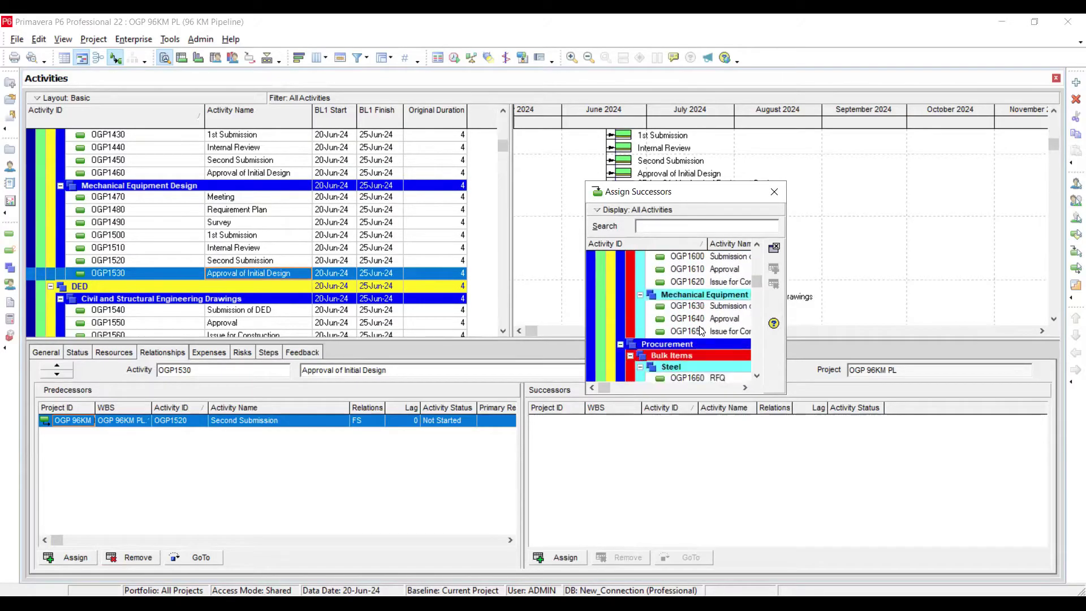
left_click(717, 306)
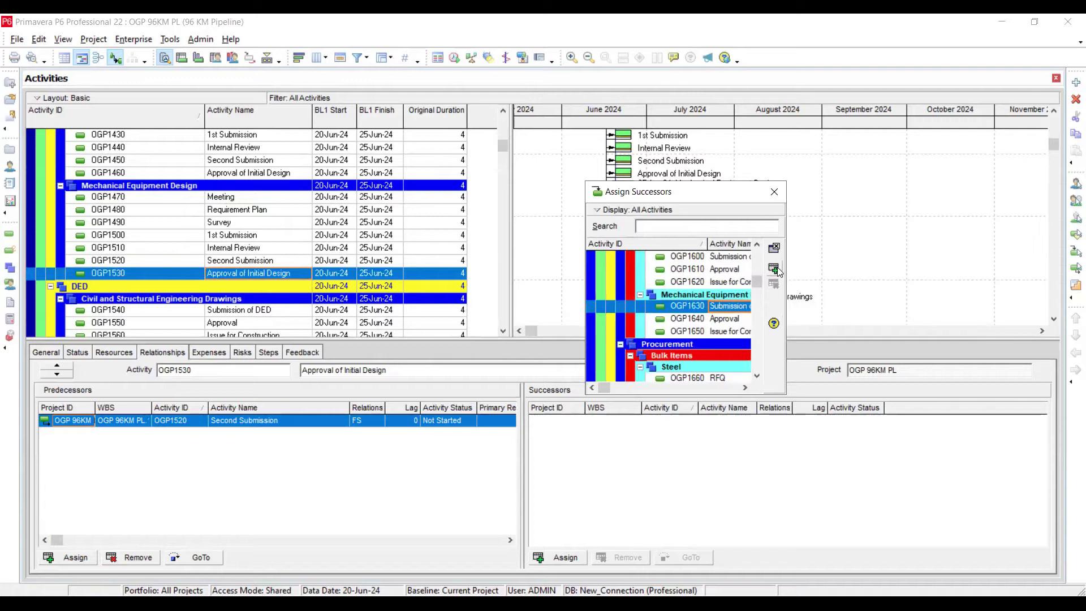
left_click(777, 270)
left_click(773, 191)
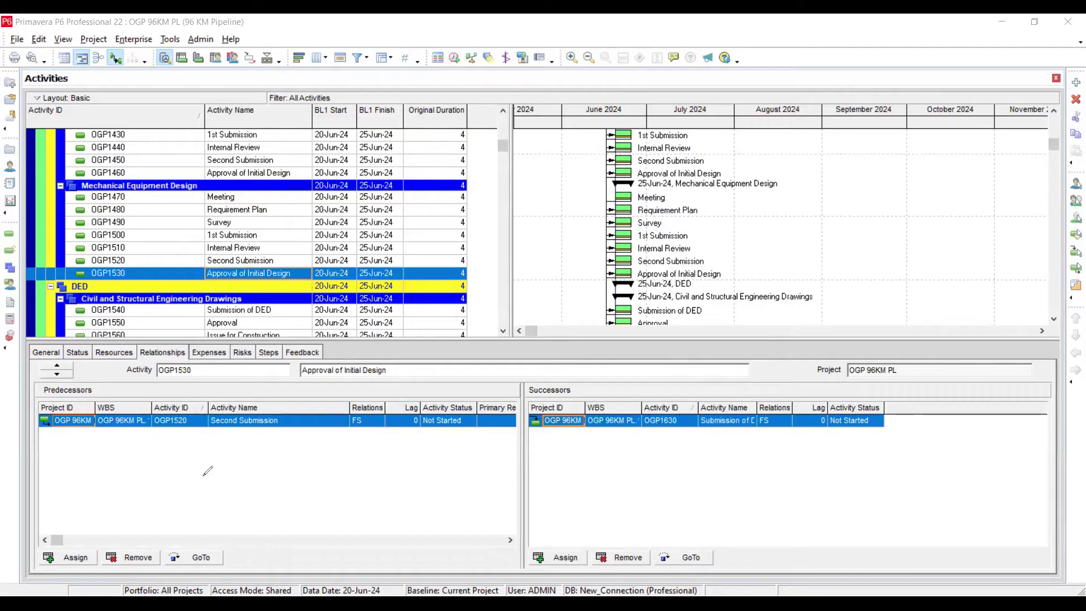
Step: Sketch four boxes in a row below the relationship lists and join them with arrows to illustrate a chain of linked activities
mouse_move(205, 469)
left_mouse_down()
mouse_move(206, 499)
mouse_move(259, 468)
mouse_move(264, 506)
mouse_move(207, 505)
left_mouse_up()
mouse_move(296, 472)
left_mouse_down()
mouse_move(296, 504)
mouse_move(347, 472)
mouse_move(365, 507)
mouse_move(280, 503)
left_mouse_up()
mouse_move(409, 477)
left_mouse_down()
mouse_move(412, 510)
mouse_move(477, 476)
left_mouse_up()
mouse_move(478, 476)
left_mouse_down()
mouse_move(480, 515)
mouse_move(409, 513)
left_mouse_up()
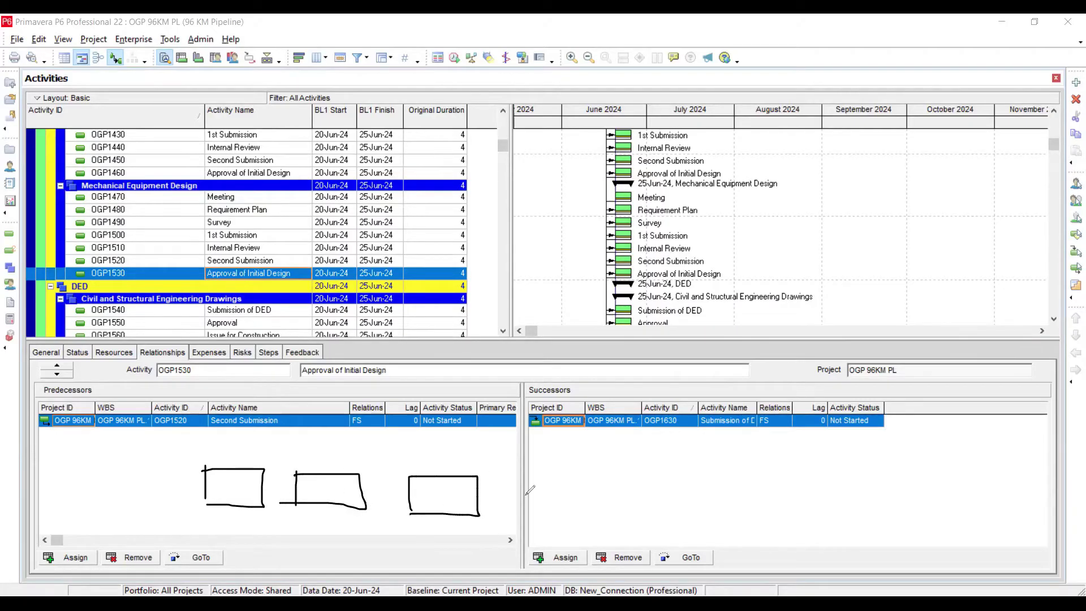
mouse_move(549, 479)
left_mouse_down()
mouse_move(552, 507)
mouse_move(648, 502)
mouse_move(581, 517)
left_mouse_up()
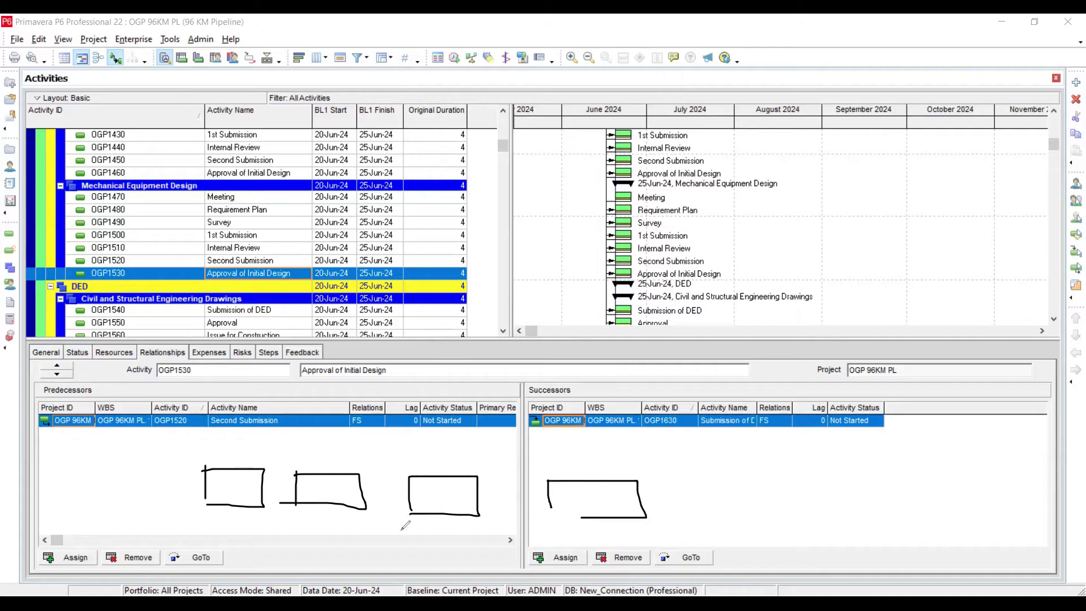
mouse_move(258, 468)
left_mouse_down()
mouse_move(385, 453)
mouse_move(418, 481)
left_mouse_up()
left_click(334, 465)
mouse_move(477, 470)
left_mouse_down()
mouse_move(487, 456)
mouse_move(550, 474)
left_mouse_up()
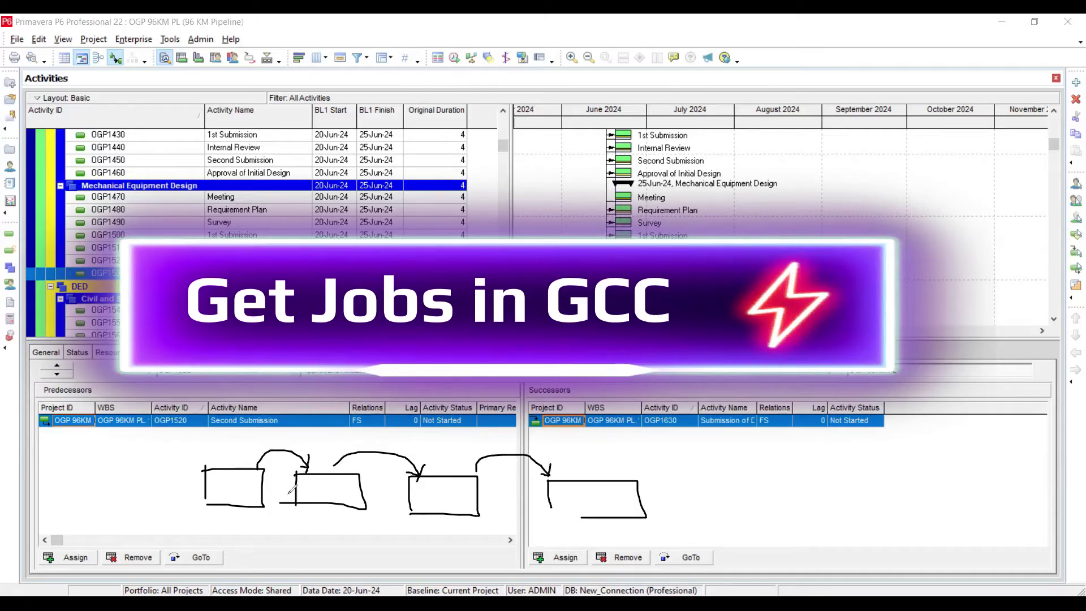
Step: Tick the first three sketched boxes and circle the whole chain, clearing all markings when finished
left_click_drag(221, 462, 239, 437)
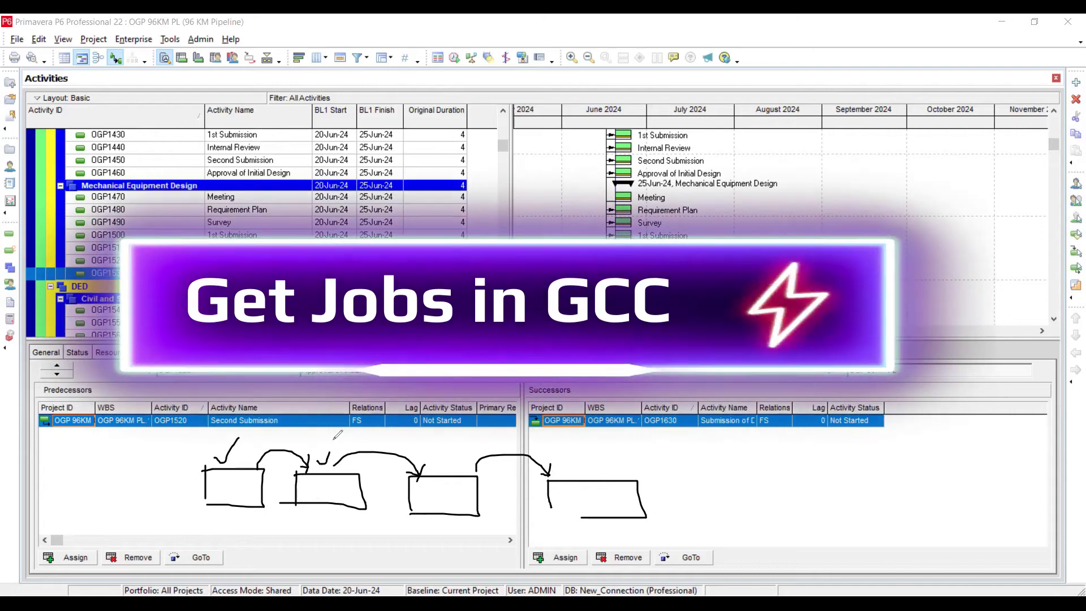
left_click_drag(320, 456, 333, 441)
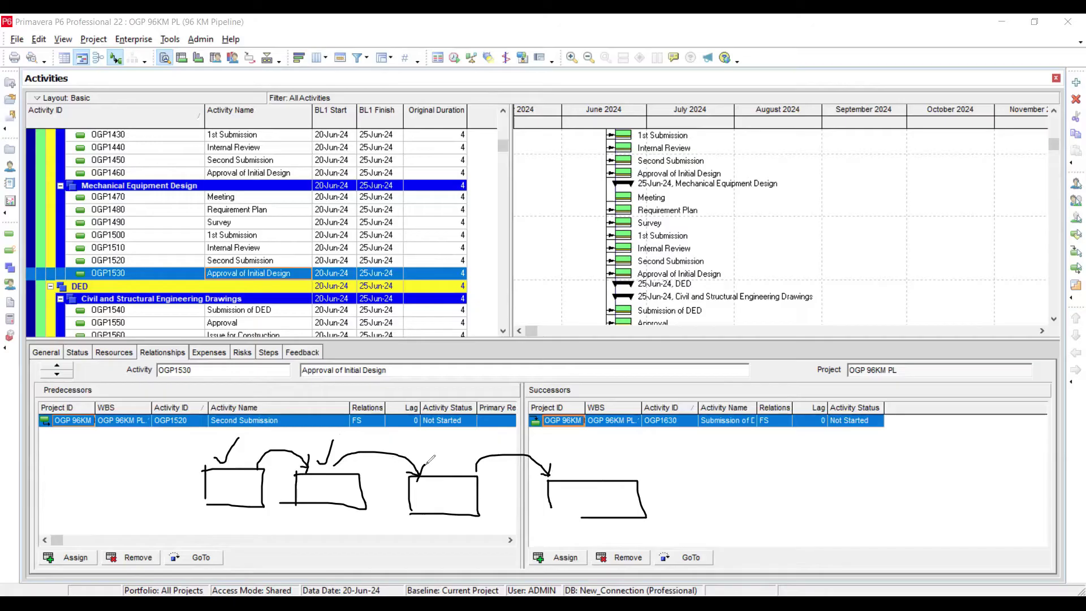
mouse_move(428, 465)
left_mouse_down()
mouse_move(437, 473)
mouse_move(456, 442)
left_mouse_up()
mouse_move(198, 423)
left_mouse_down()
mouse_move(164, 467)
mouse_move(523, 549)
mouse_move(671, 482)
mouse_move(150, 406)
left_mouse_up()
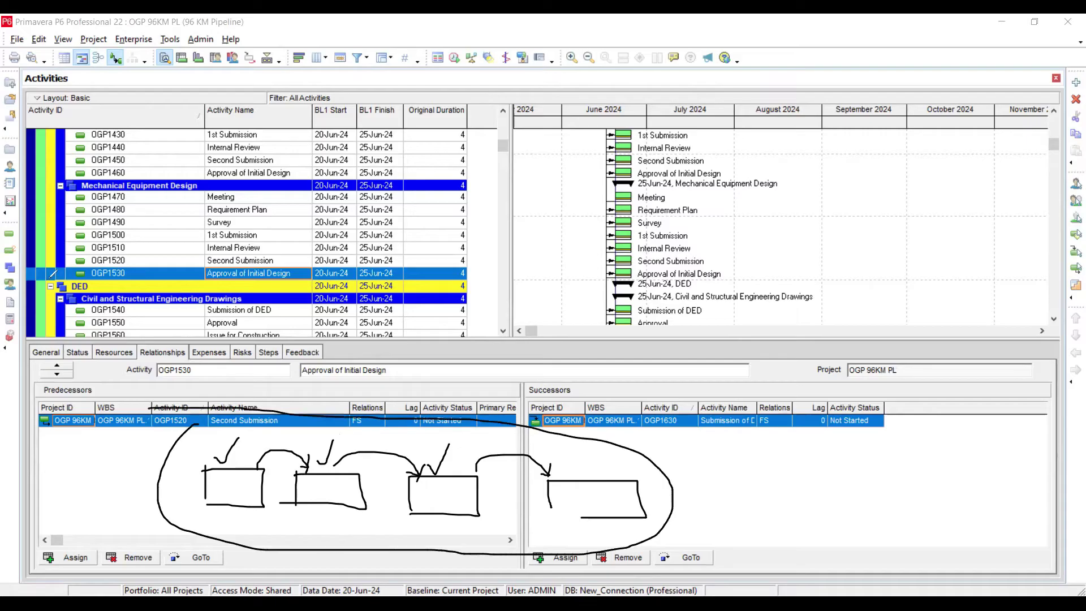
key("Escape")
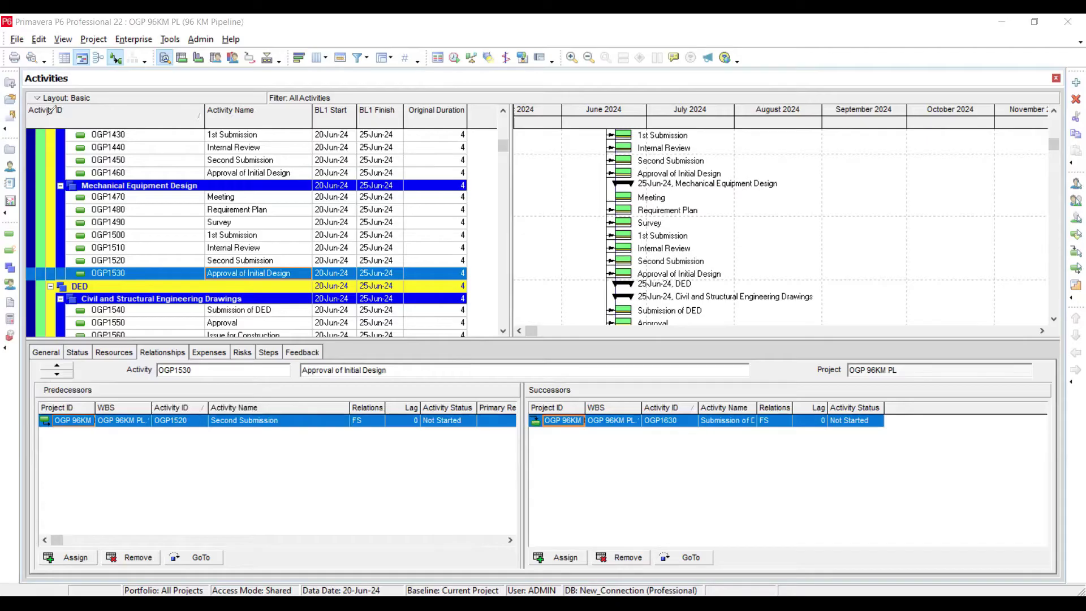
Step: Hide the activity details to enlarge the schedule view and switch to the presentation slide "Interlinking of Work Packages"
left_click(264, 59)
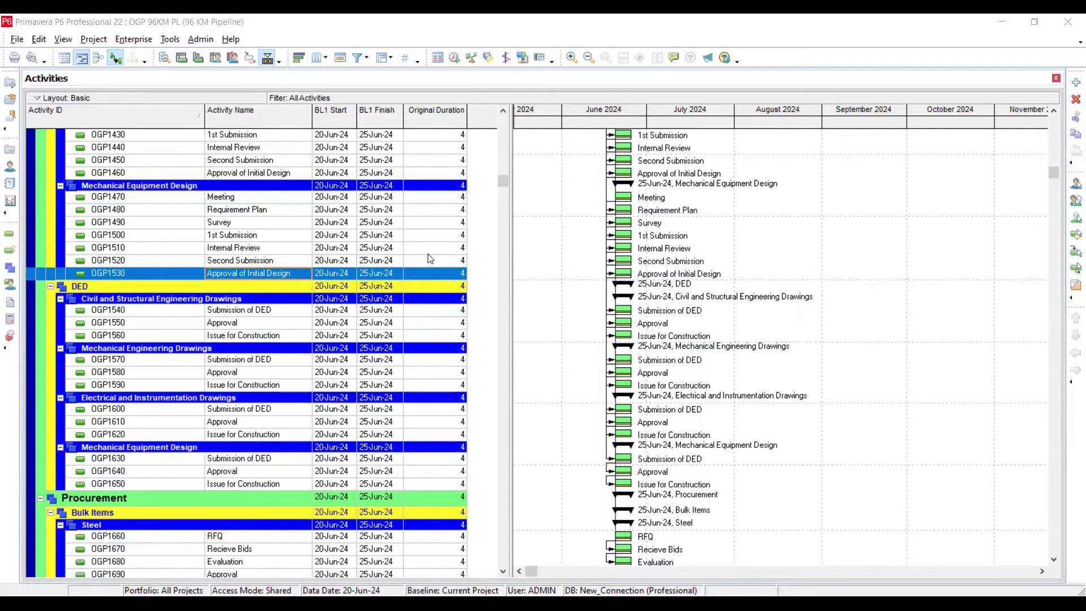
key("alt+Tab")
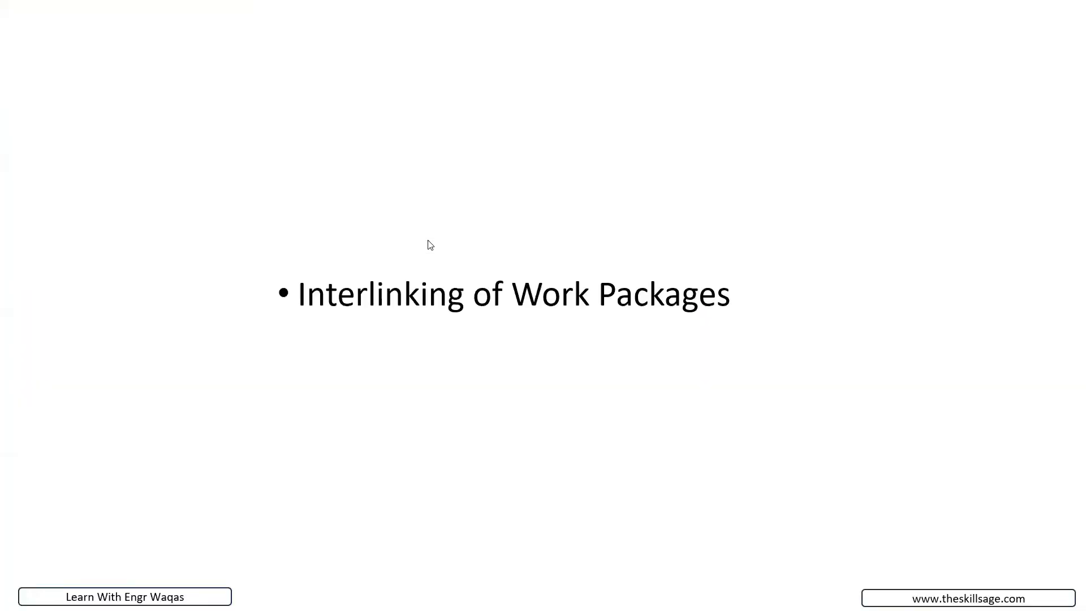
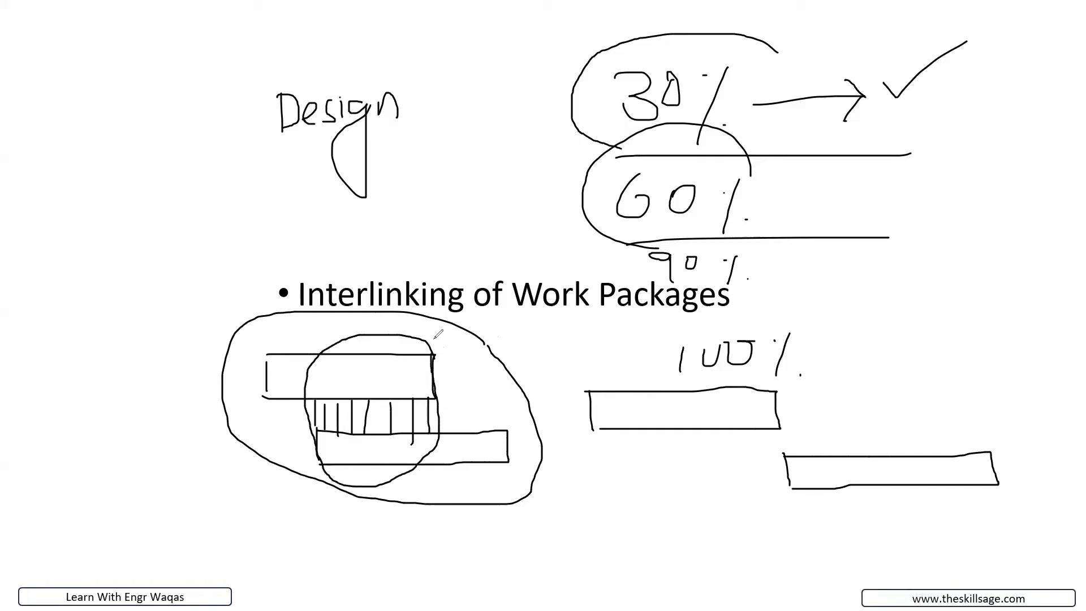
key("ctrl+a")
key("ctrl+p")
left_click_drag(703, 53, 743, 21)
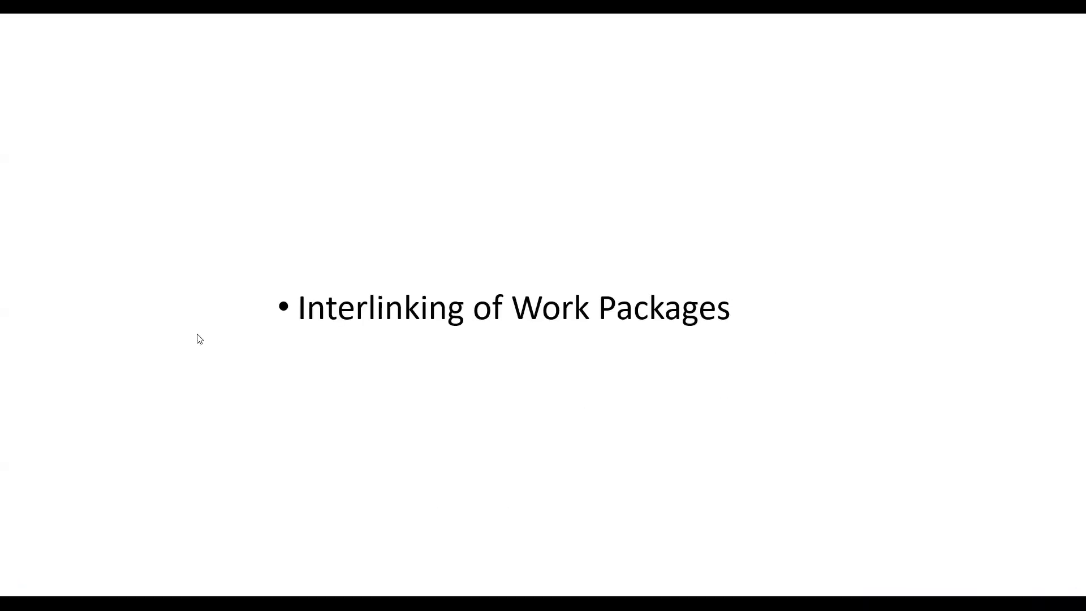
Step: Switch back to Primavera P6 and compare the Steel procurement RFQ activity OGP1660 with the civil DED activity OGP1560, Issue for Construction
key("alt+Tab")
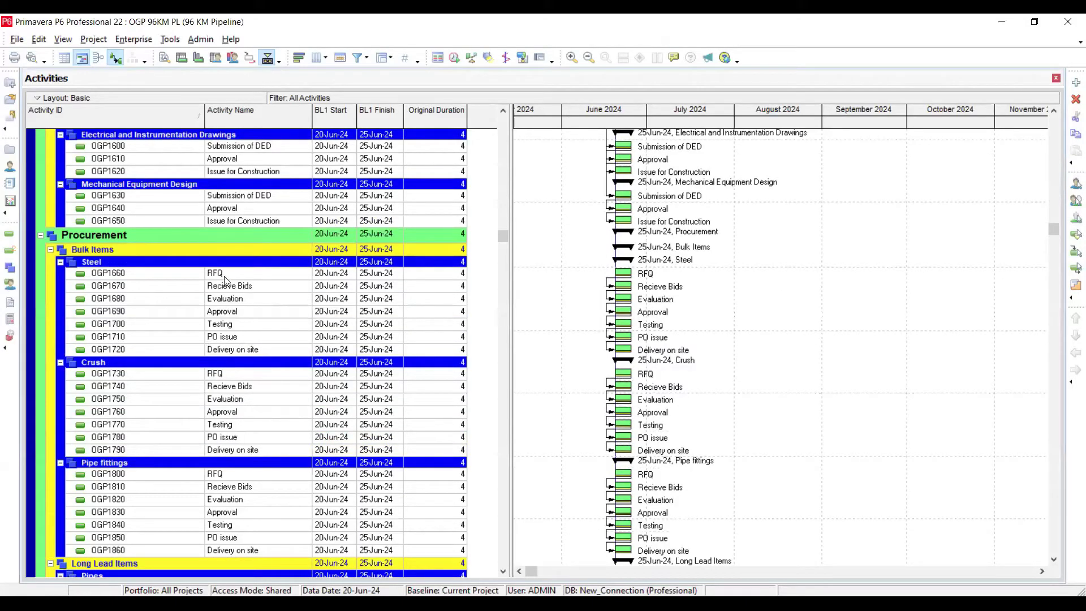
left_click(226, 275)
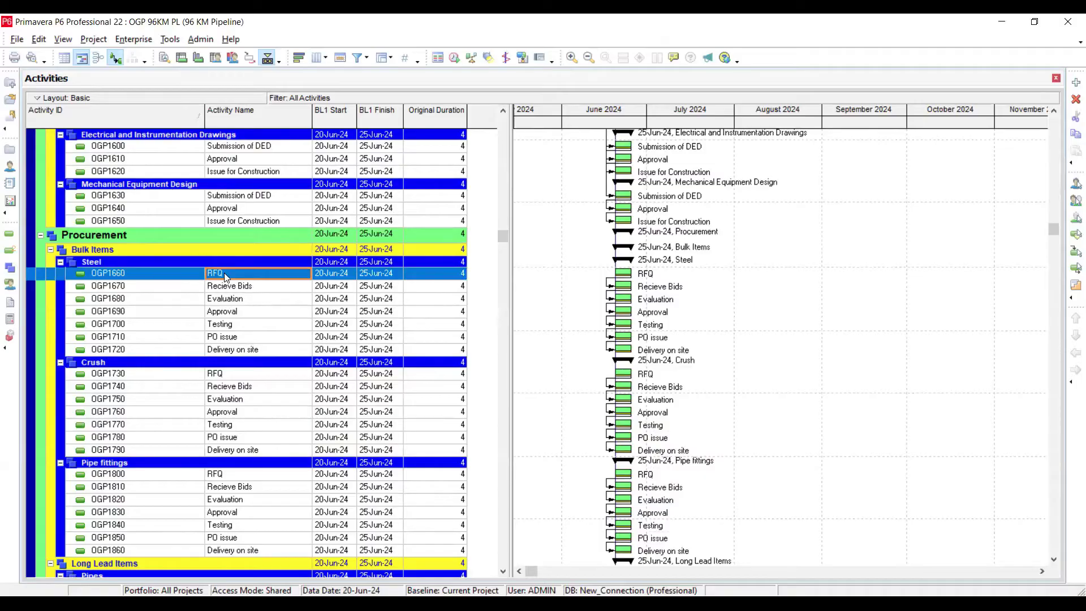
scroll(224, 273, "up", 1)
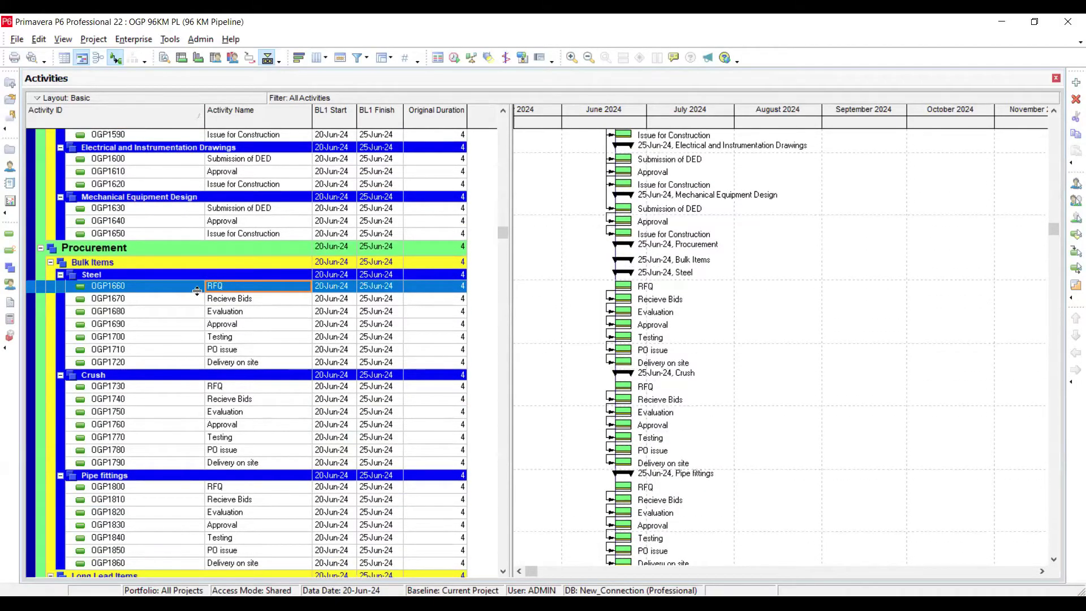
scroll(197, 290, "up", 5)
scroll(233, 379, "up", 5)
scroll(237, 378, "up", 3)
scroll(241, 370, "down", 3)
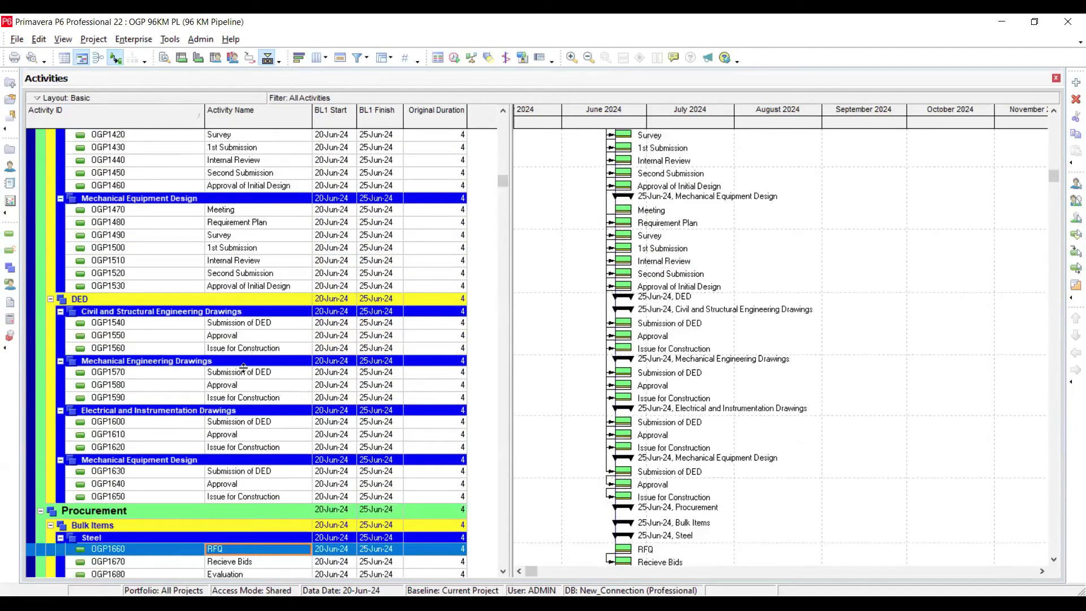
scroll(243, 366, "down", 1)
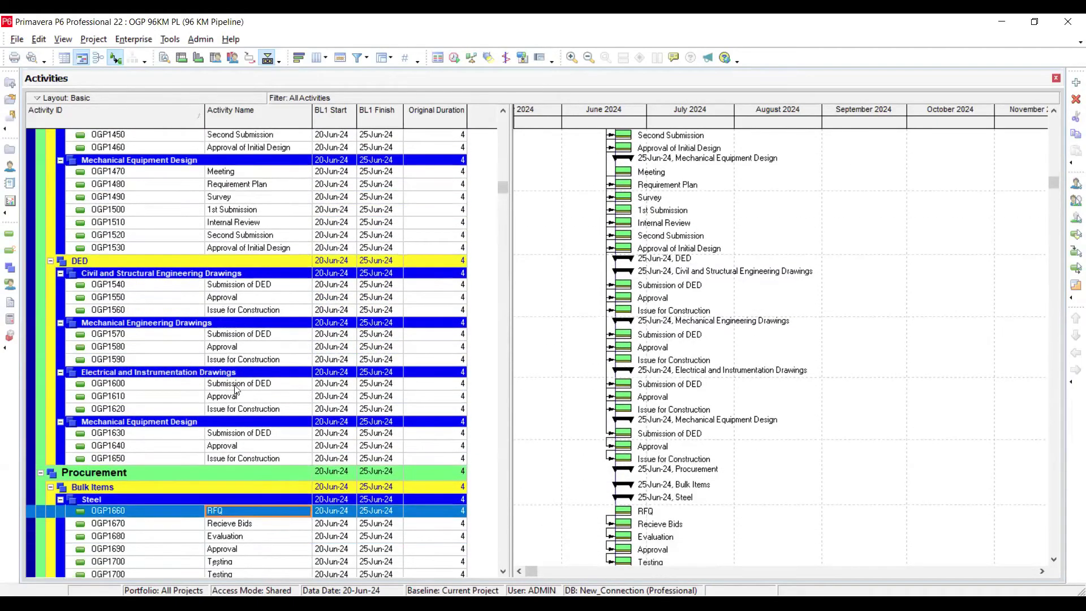
left_click(247, 311)
scroll(246, 314, "down", 2)
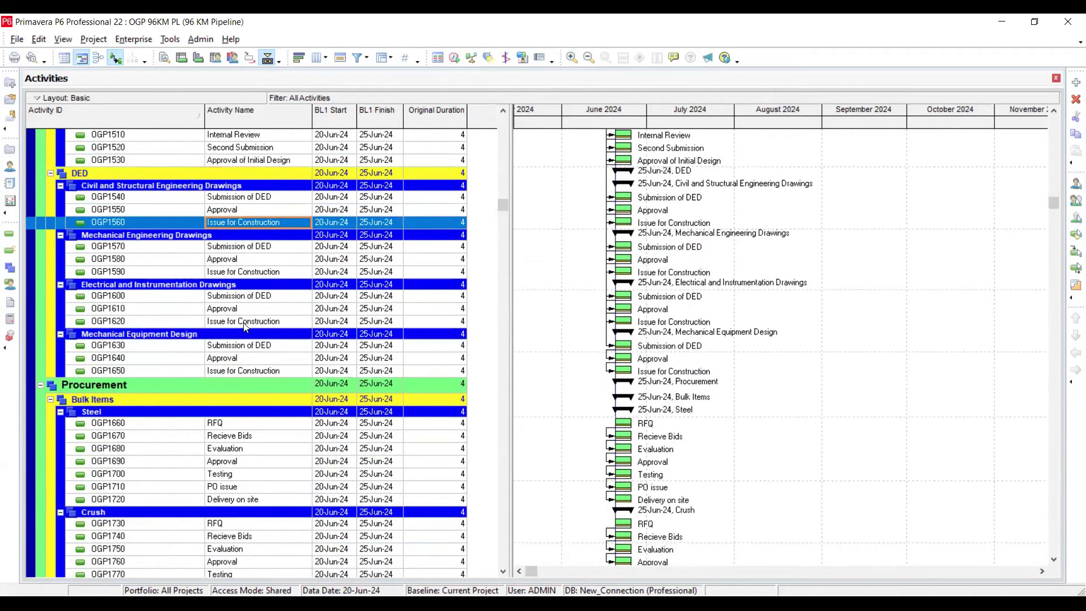
Step: Assign the civil DED activity OGP1560, Issue for Construction, as predecessor of the Steel RFQ activity OGP1660
scroll(245, 325, "down", 3)
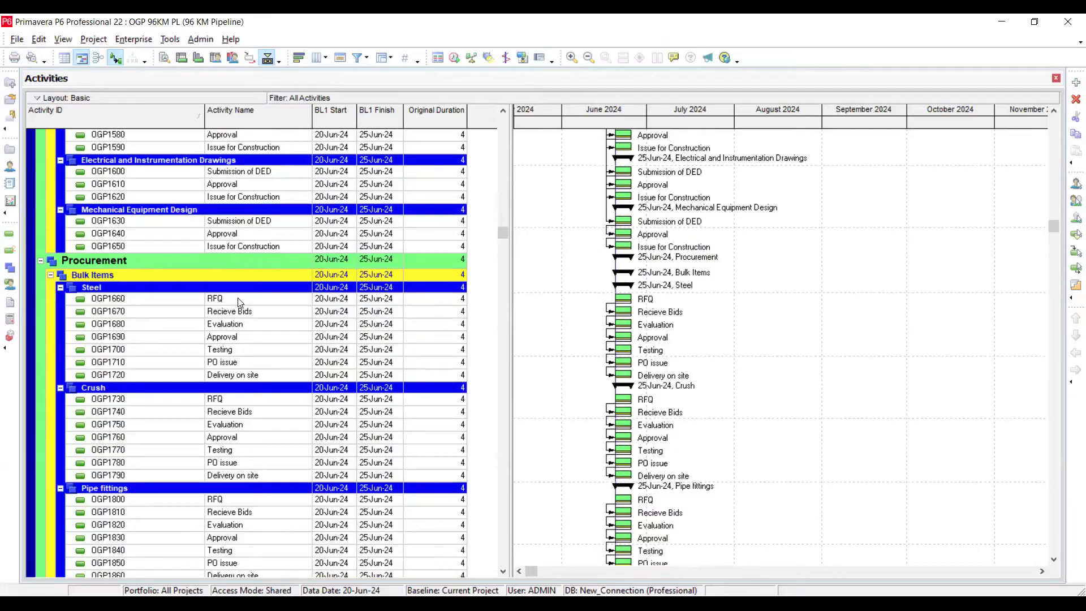
left_click(239, 300)
double_click(236, 300)
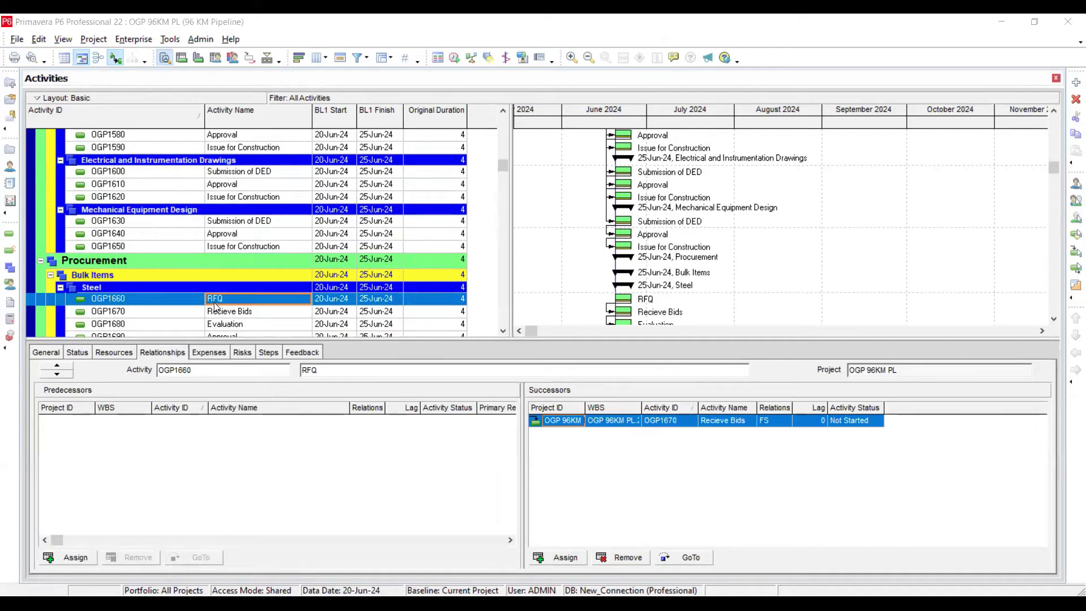
left_click(74, 559)
scroll(575, 371, "up", 5)
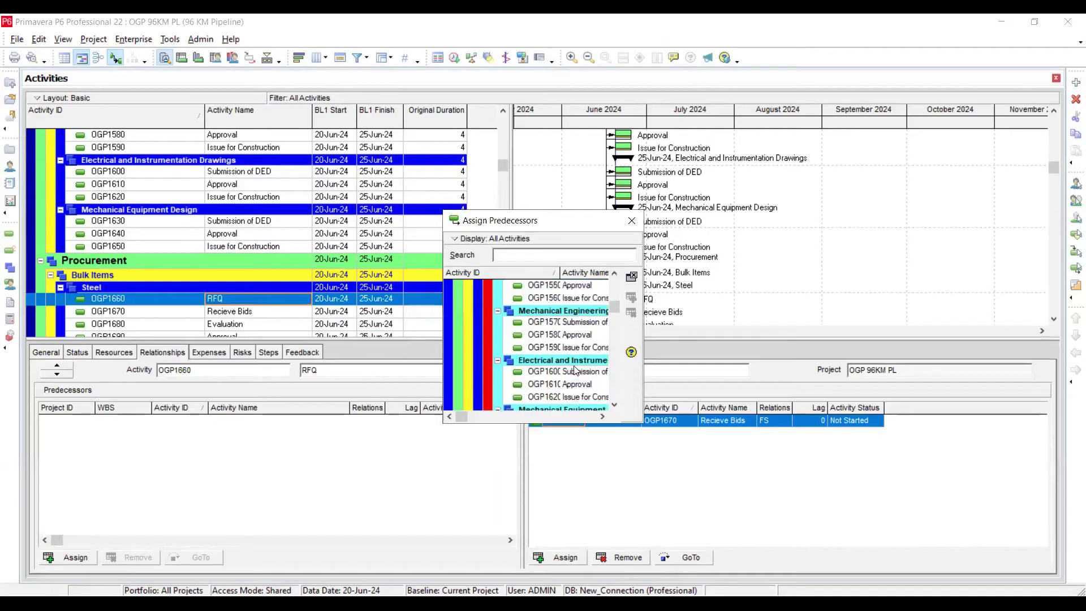
scroll(576, 371, "up", 2)
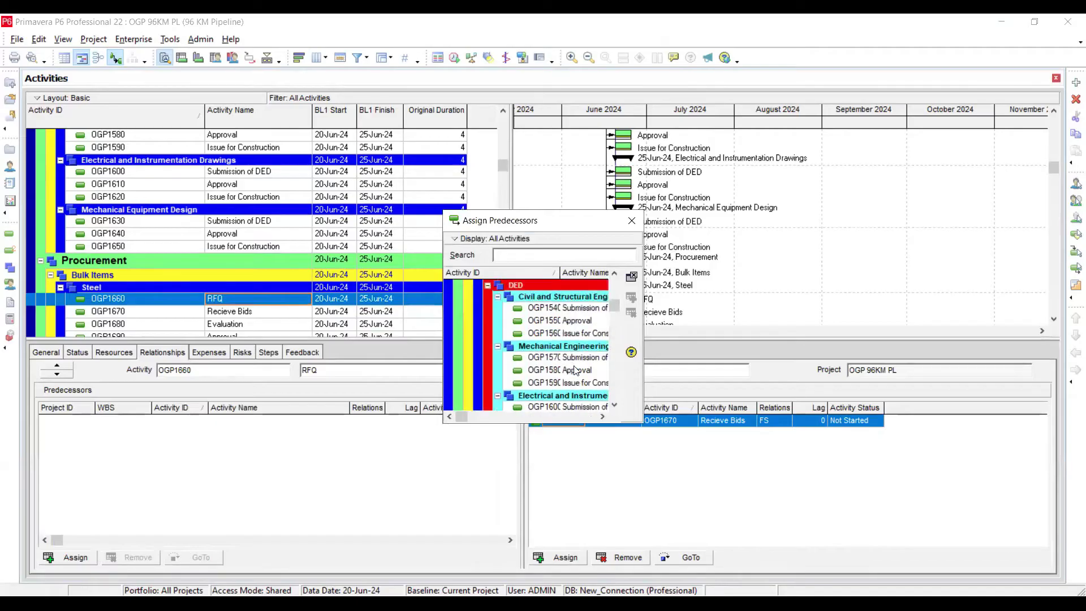
left_click(583, 334)
left_click(632, 276)
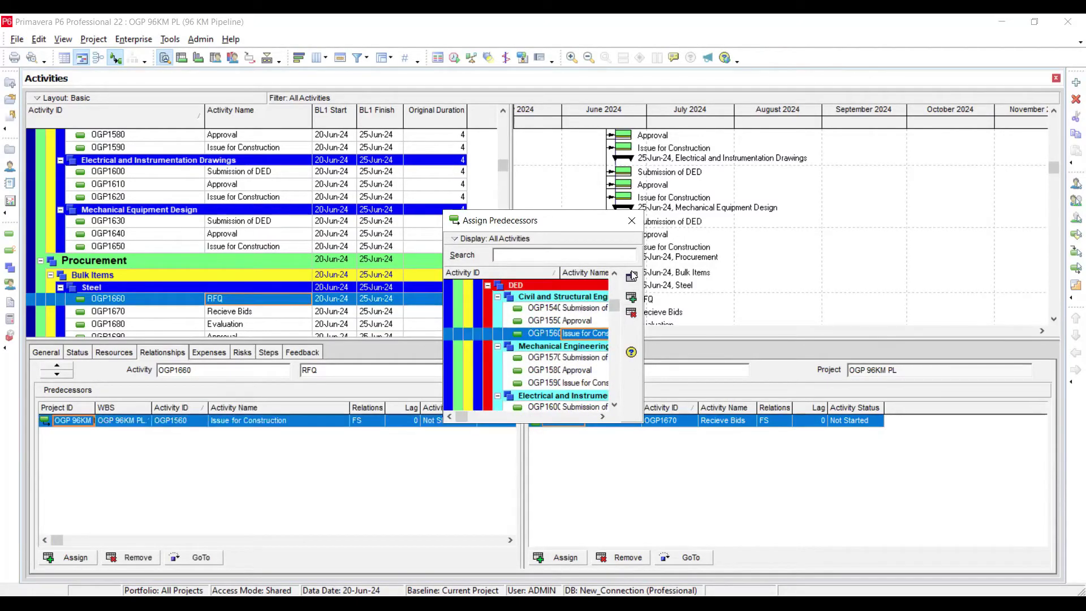
left_click(632, 220)
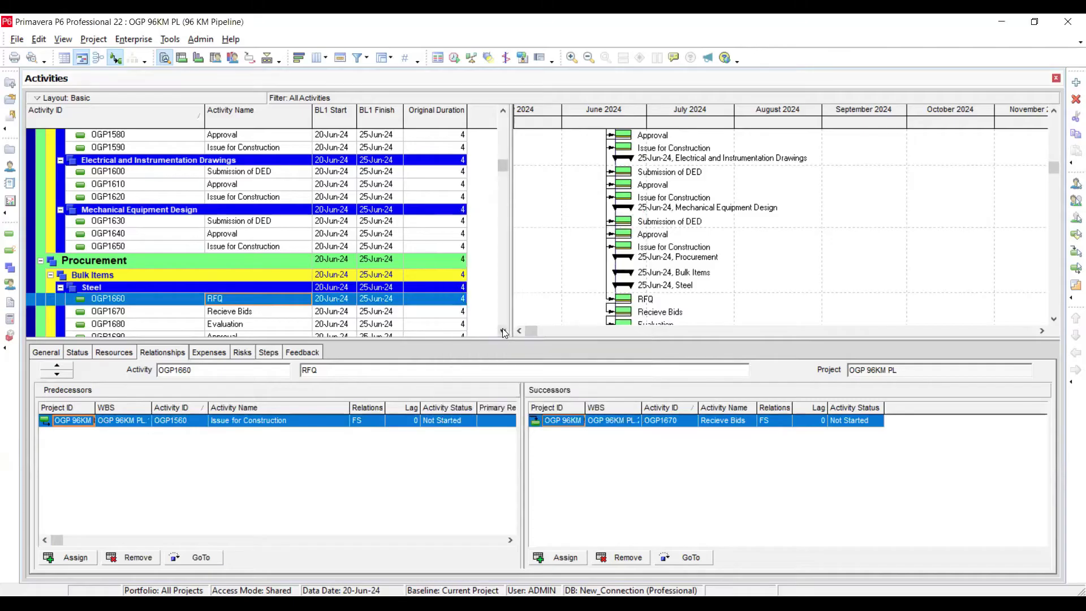
Step: Assign the civil DED activity OGP1560, Issue for Construction, as predecessor of the Crush RFQ activity OGP1730
left_click(503, 332)
left_click(503, 332)
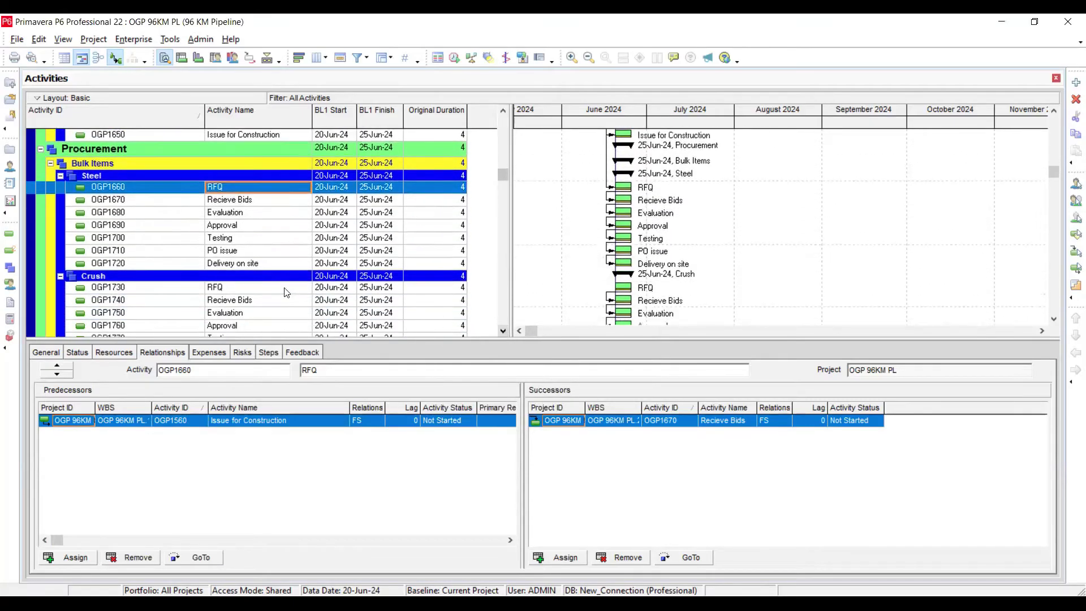
left_click(253, 287)
left_click(75, 558)
scroll(580, 349, "up", 3)
scroll(580, 349, "up", 4)
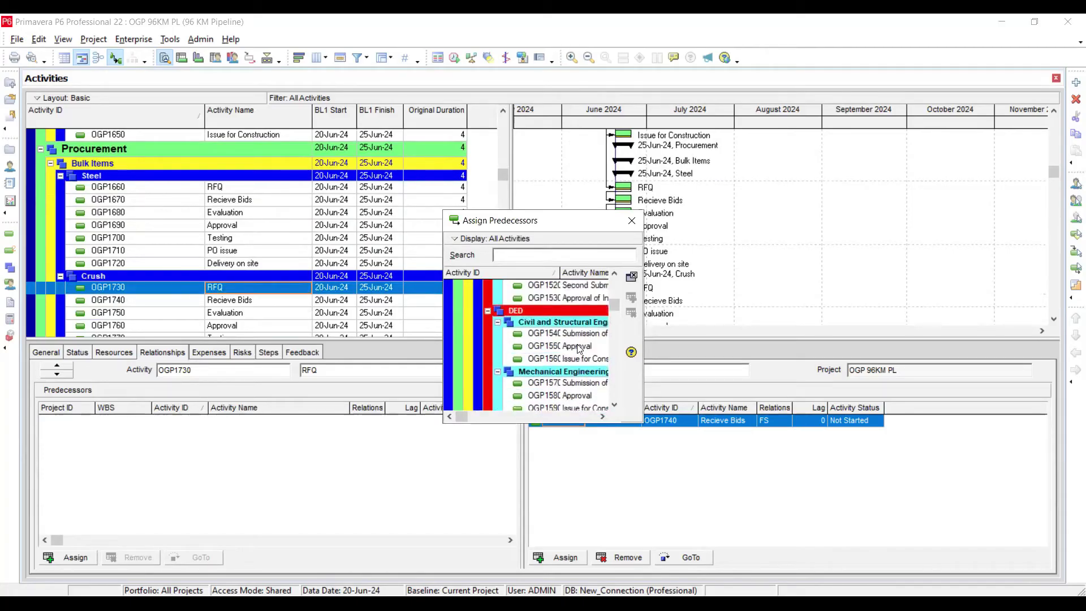
left_click(577, 334)
left_click(577, 360)
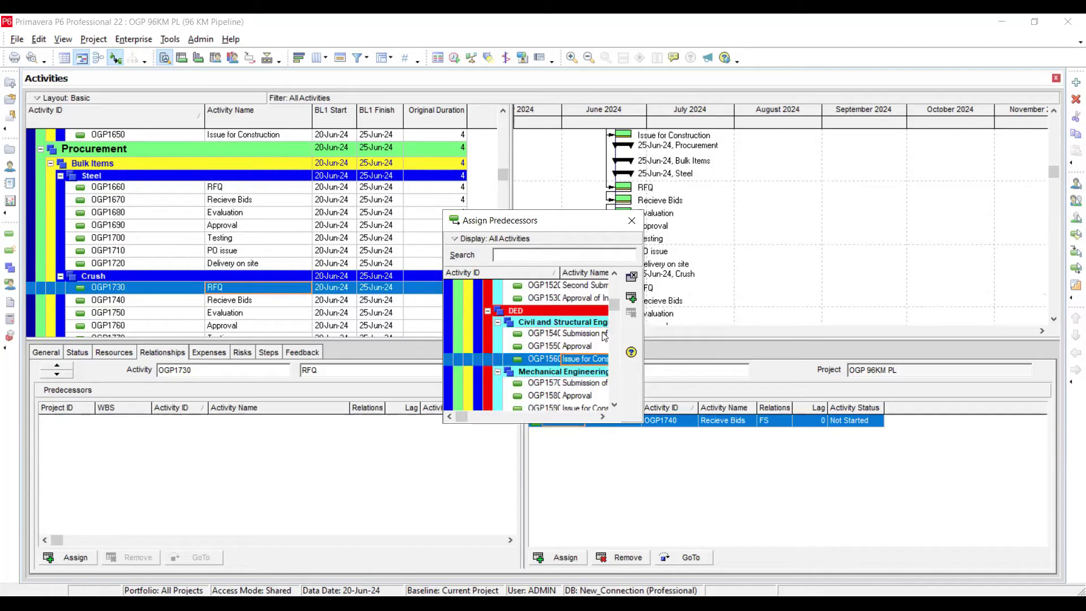
left_click(632, 297)
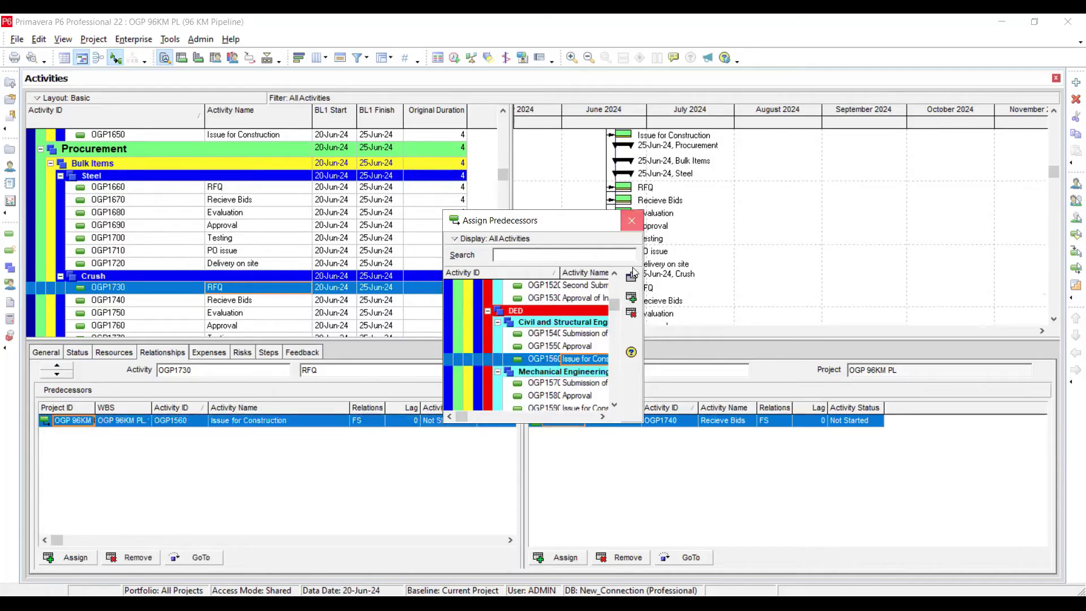
left_click(631, 220)
Step: Assign the mechanical DED activity OGP1590, Issue for Construction, as predecessor of the Pipe fittings RFQ activity OGP1800
scroll(503, 333, "down", 5)
scroll(503, 333, "down", 6)
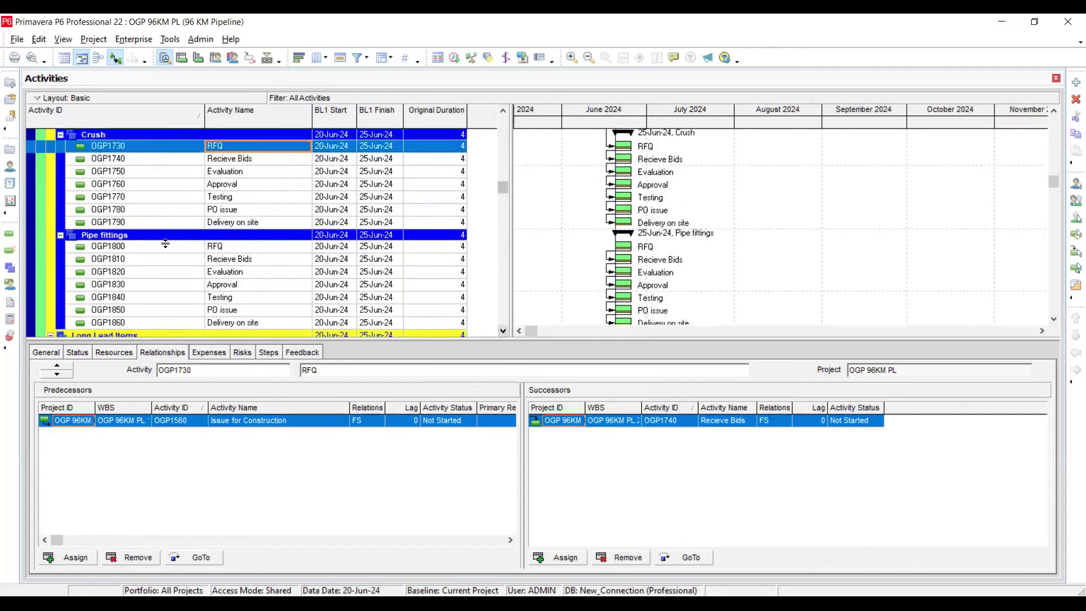
left_click(235, 246)
left_click(84, 555)
scroll(595, 382, "up", 4)
scroll(573, 364, "up", 2)
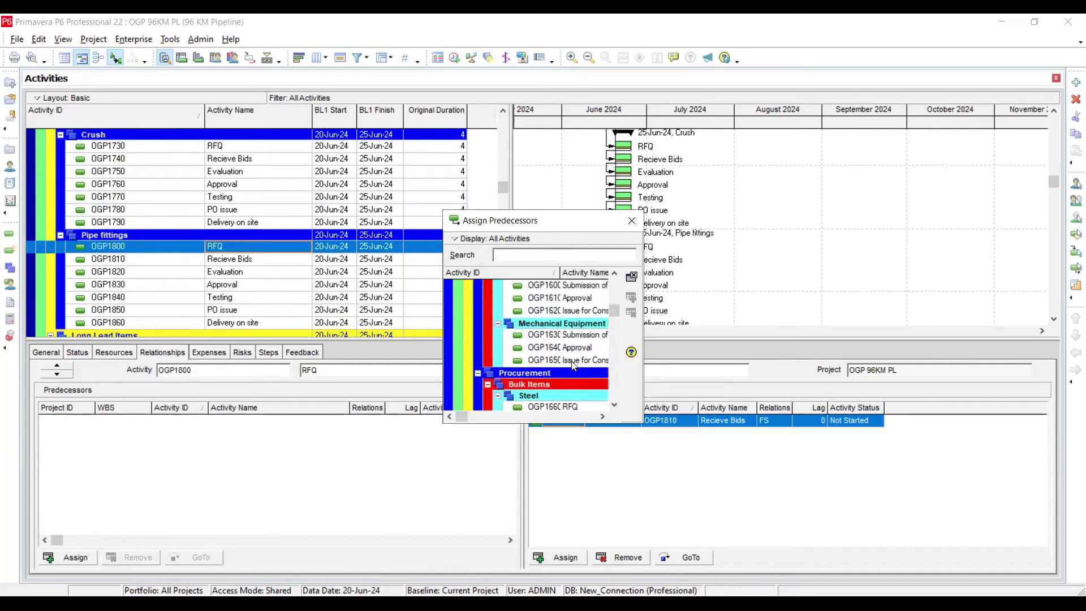
scroll(573, 365, "up", 3)
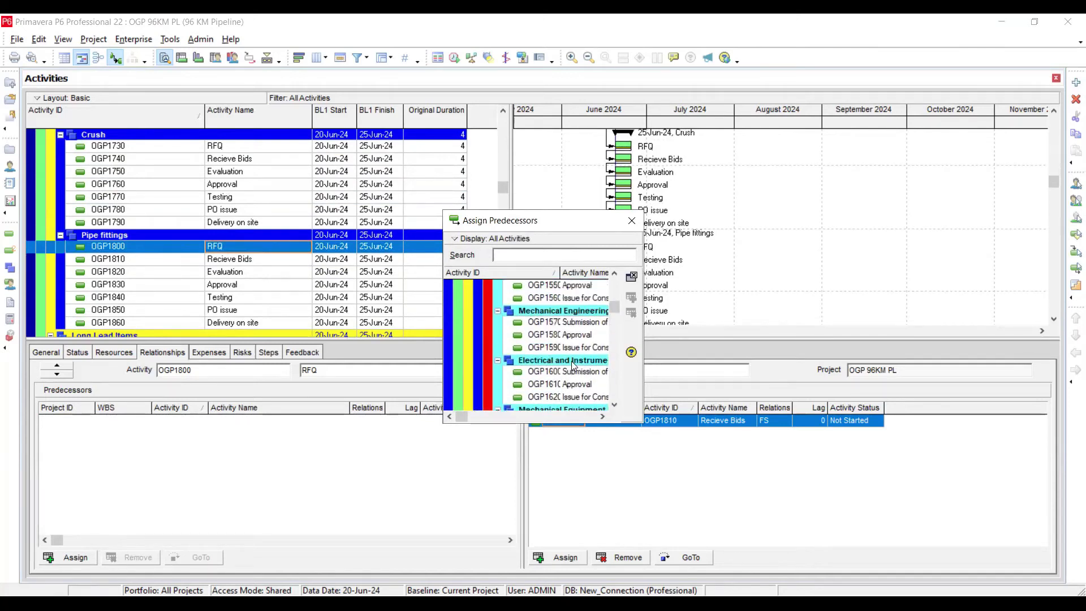
left_click(590, 350)
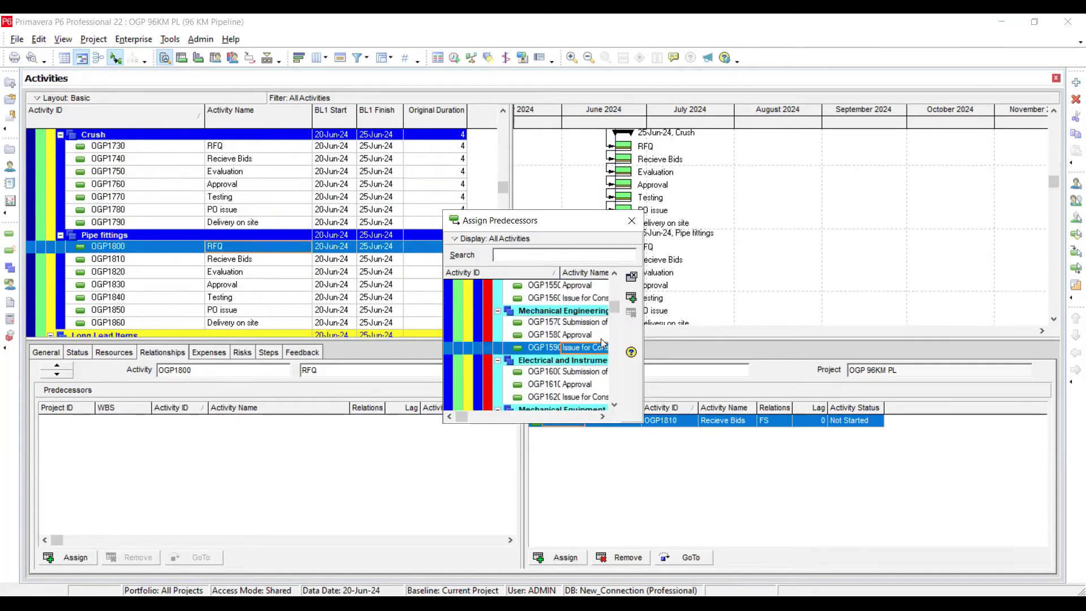
left_click(632, 297)
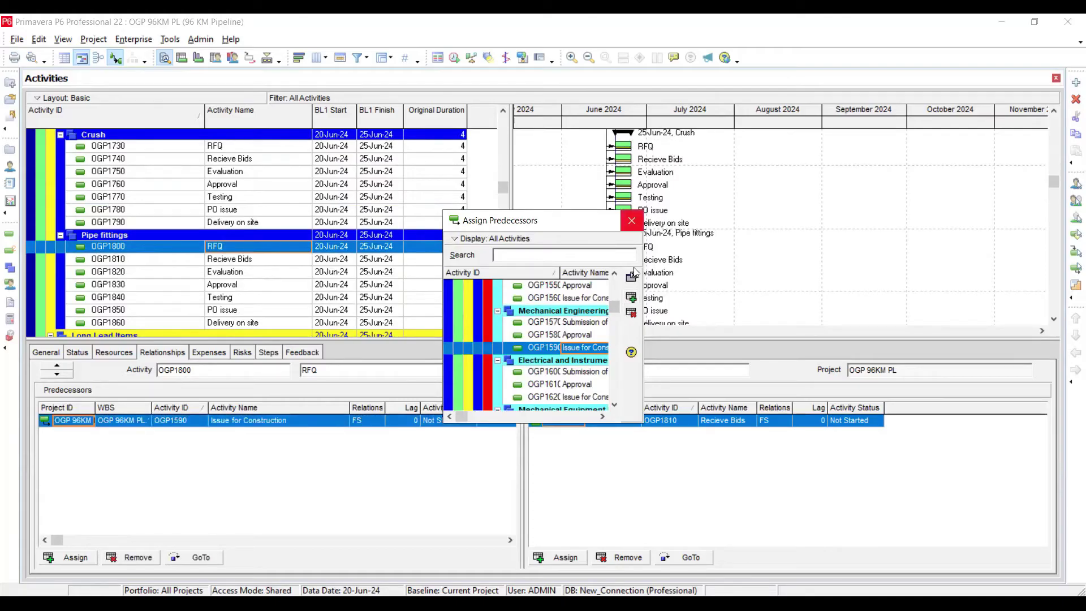
key("Escape")
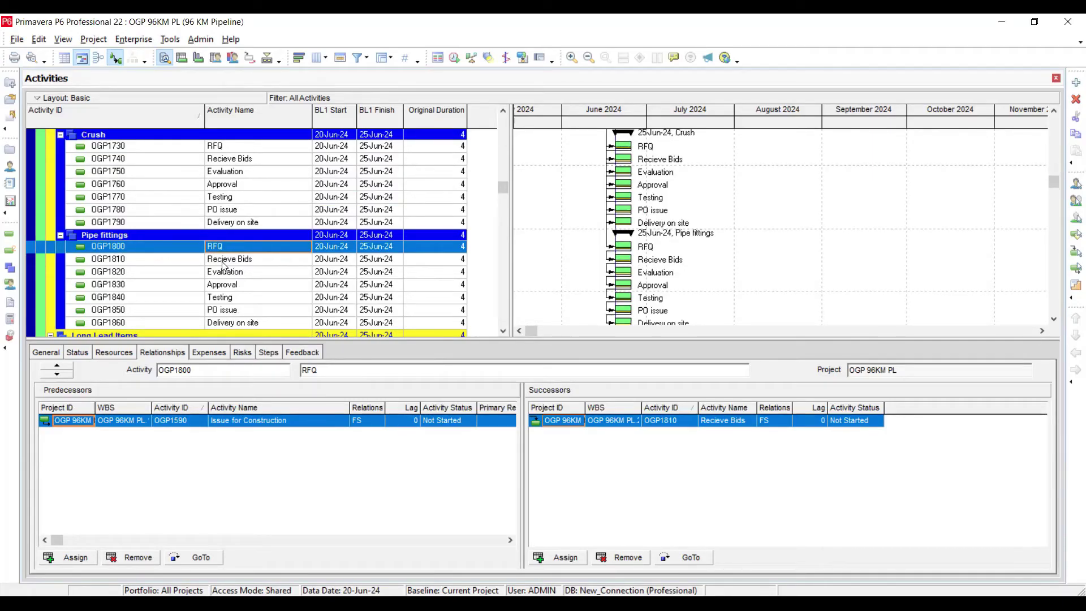
Step: Assign the mechanical DED activity OGP1590, Issue for Construction, as predecessor of the long-lead Pipes RFQ activity OGP1870
scroll(224, 268, "down", 3)
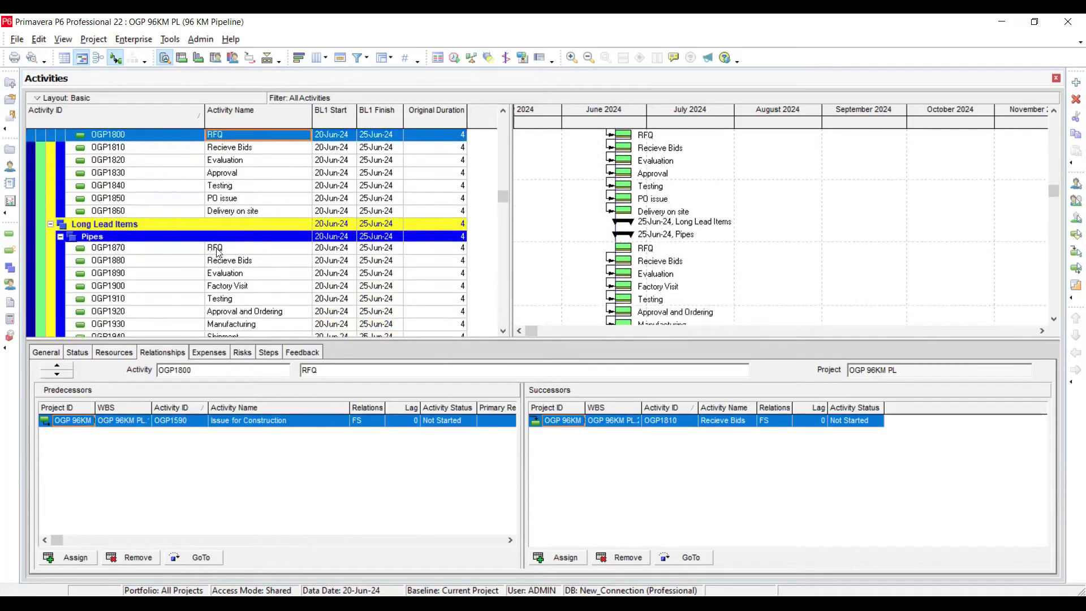
left_click(217, 249)
left_click(71, 557)
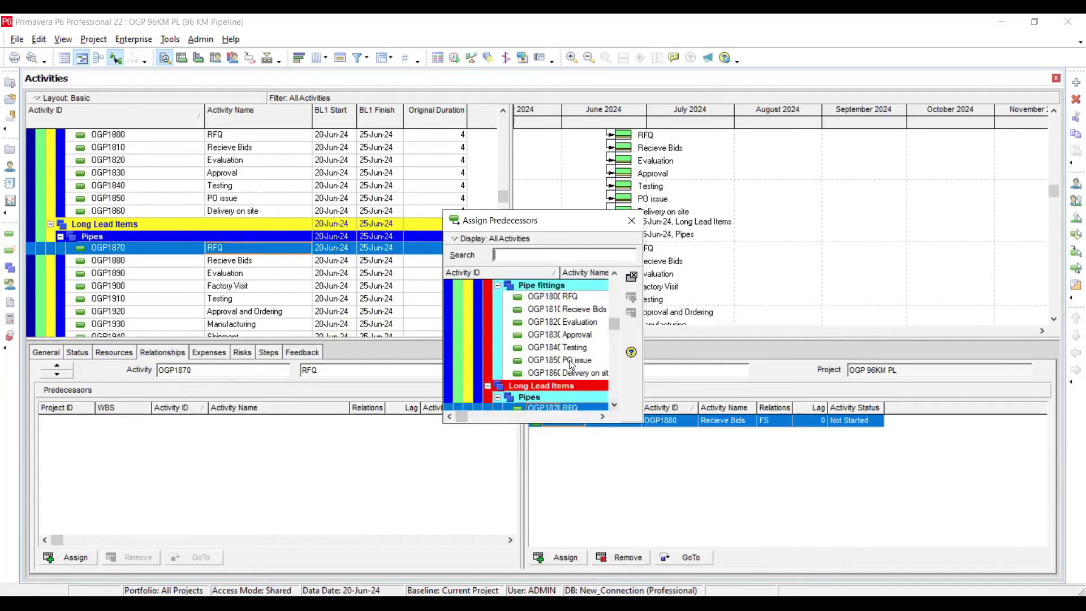
scroll(572, 365, "up", 2)
scroll(572, 365, "up", 5)
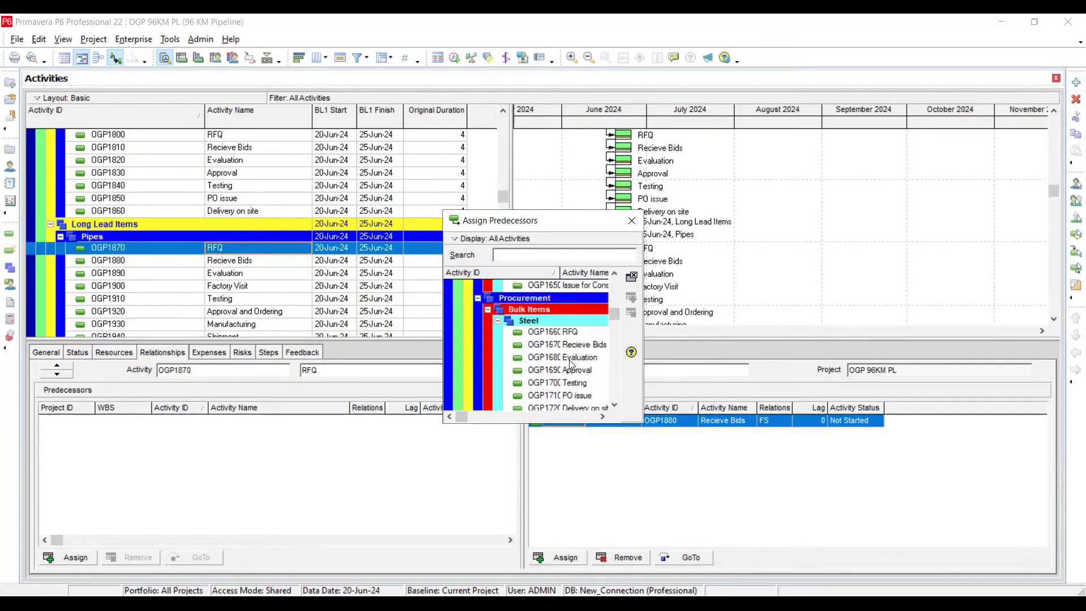
scroll(571, 365, "up", 3)
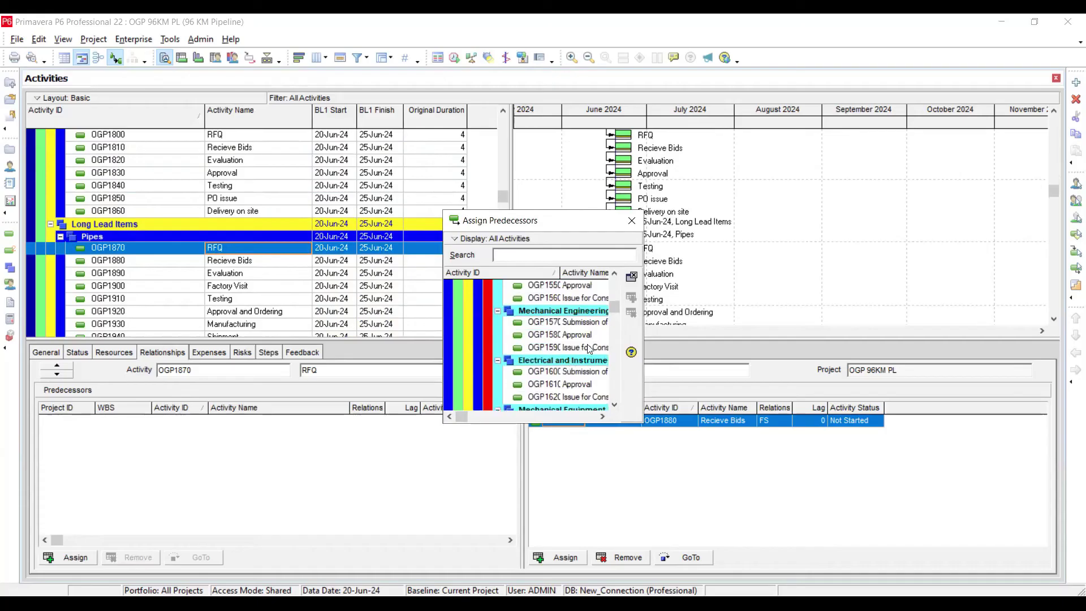
left_click(586, 347)
left_click(632, 297)
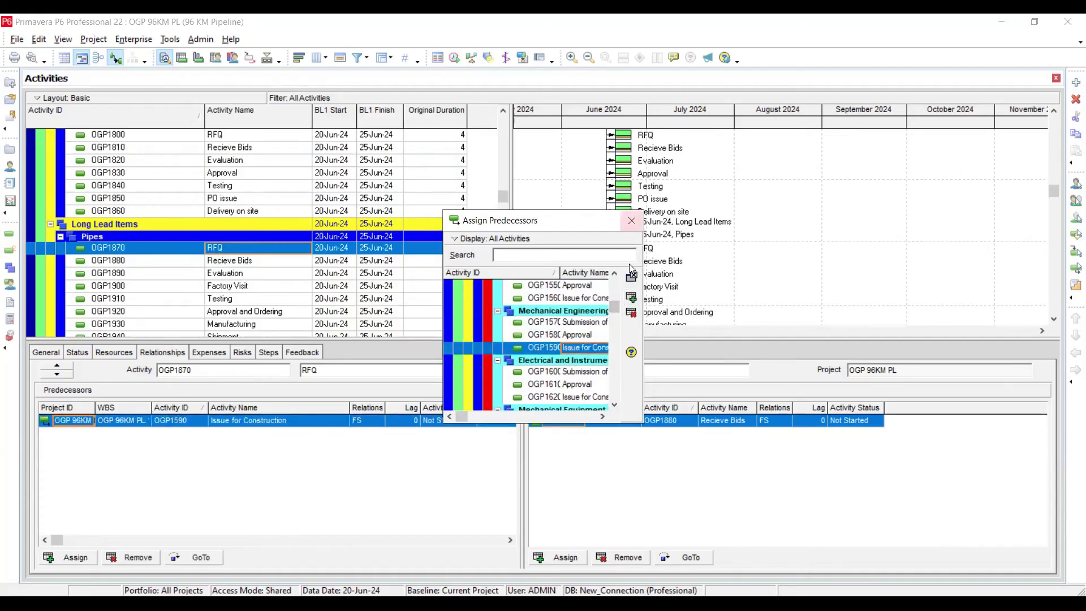
left_click(632, 220)
Step: Assign the mechanical DED activity OGP1590, Issue for Construction, as predecessor of the Instrumentations RFQ activity OGP1970
scroll(238, 193, "down", 5)
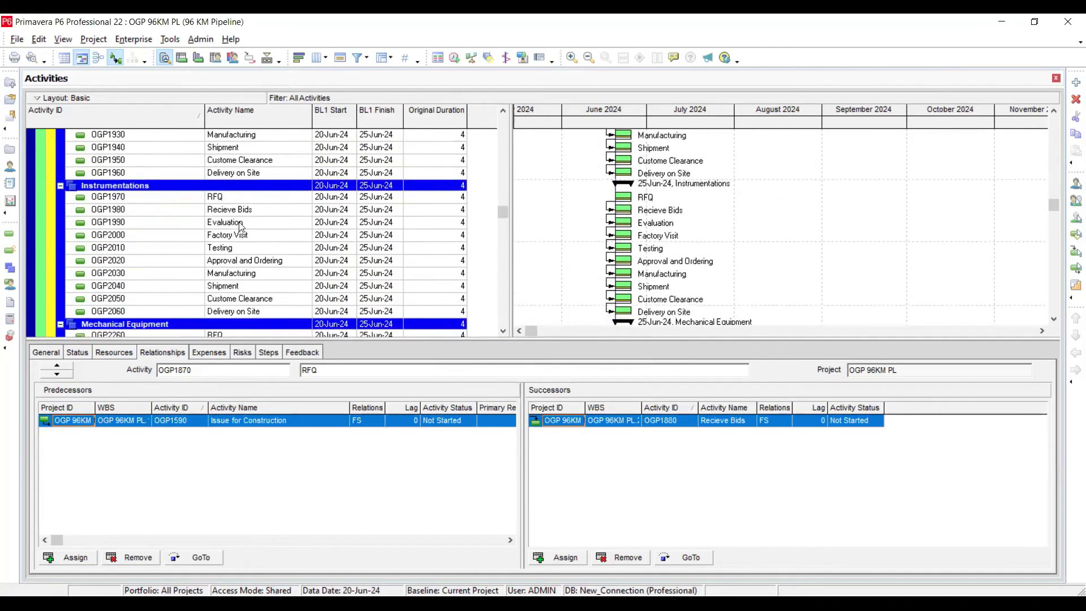
left_click(239, 196)
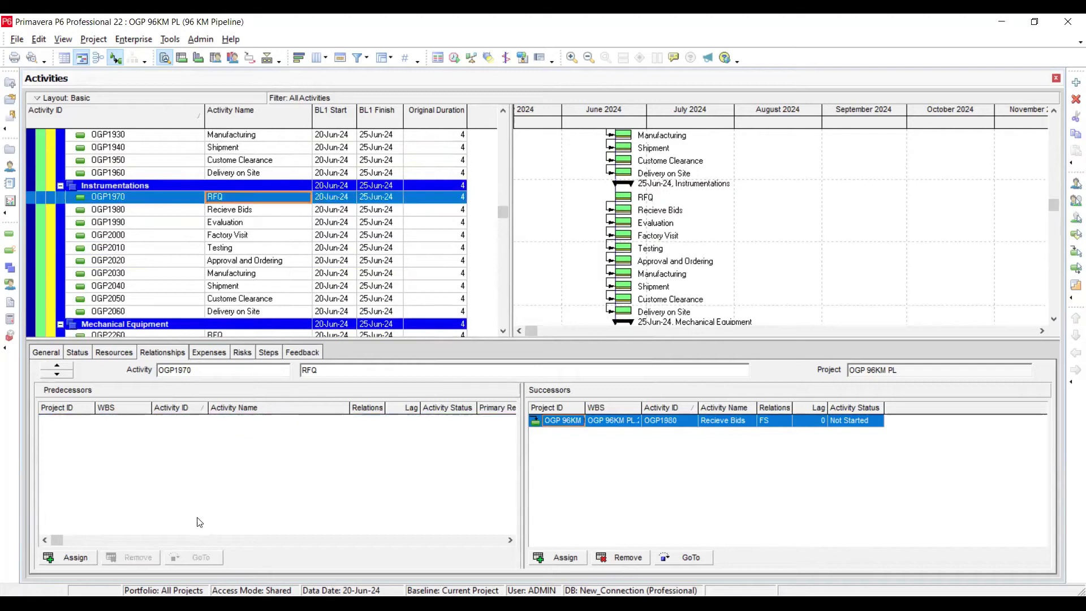
left_click(93, 559)
scroll(595, 396, "down", 5)
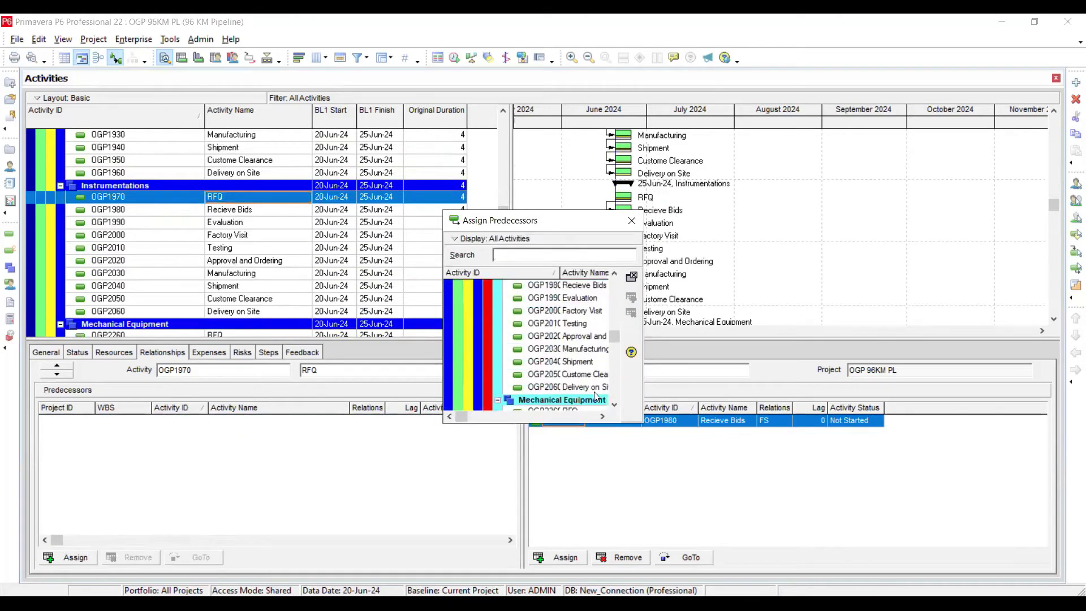
scroll(596, 396, "up", 4)
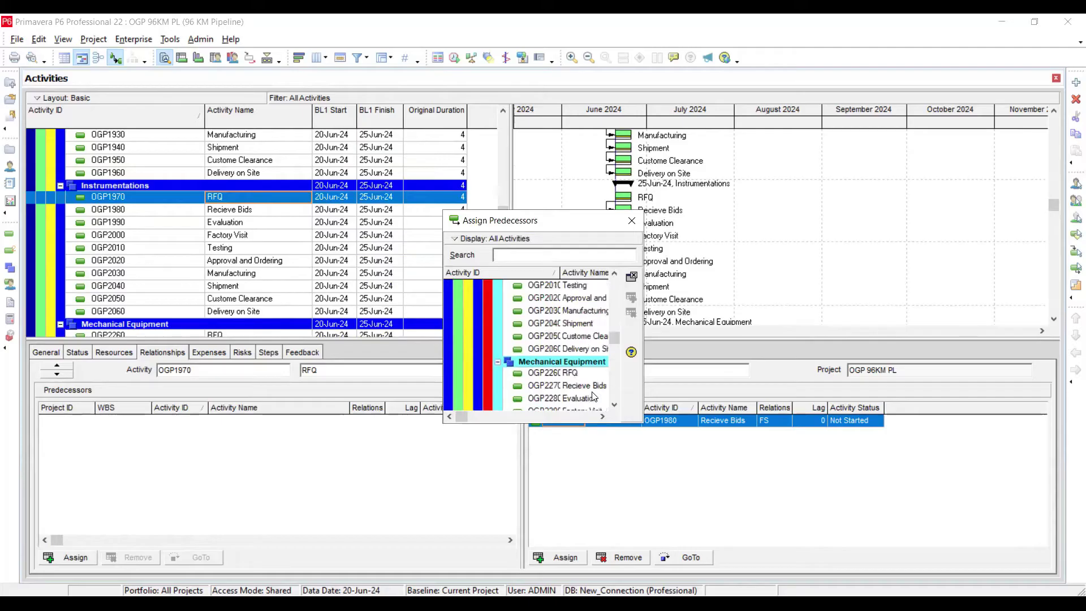
scroll(593, 396, "up", 6)
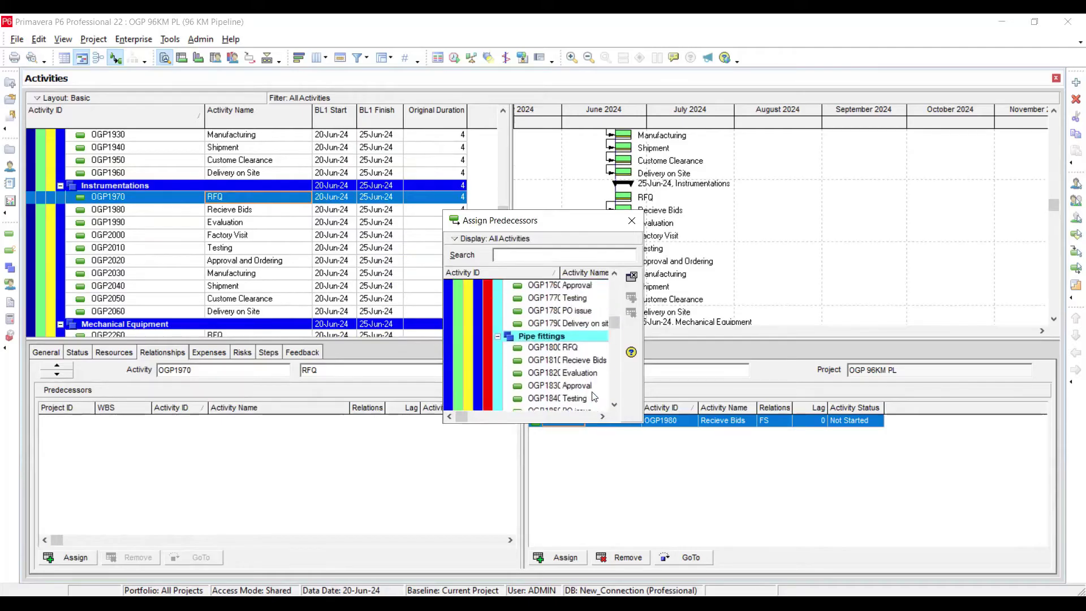
scroll(592, 392, "up", 5)
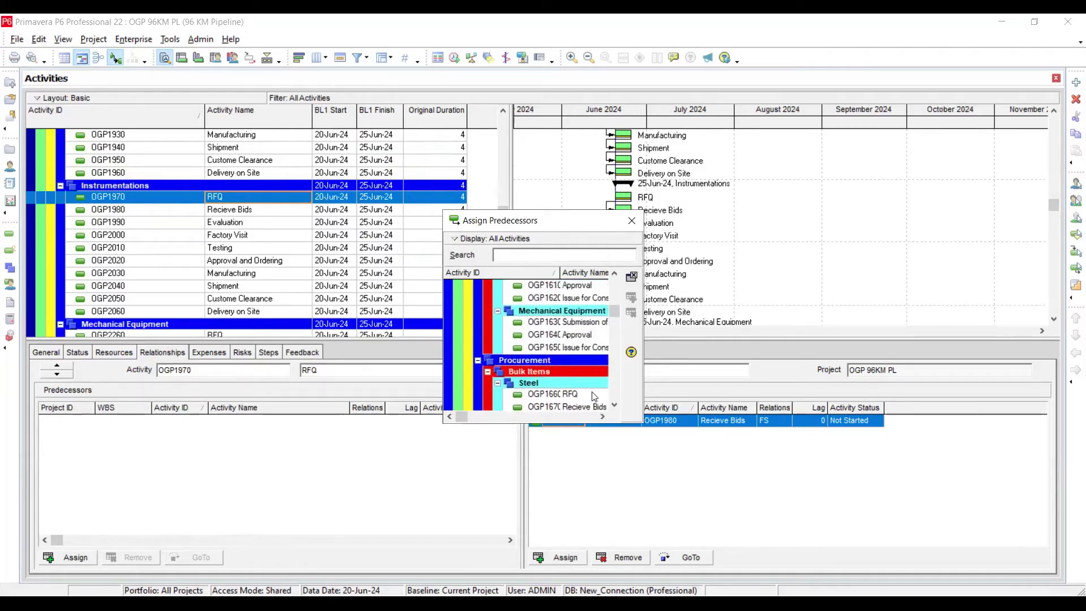
scroll(594, 396, "up", 3)
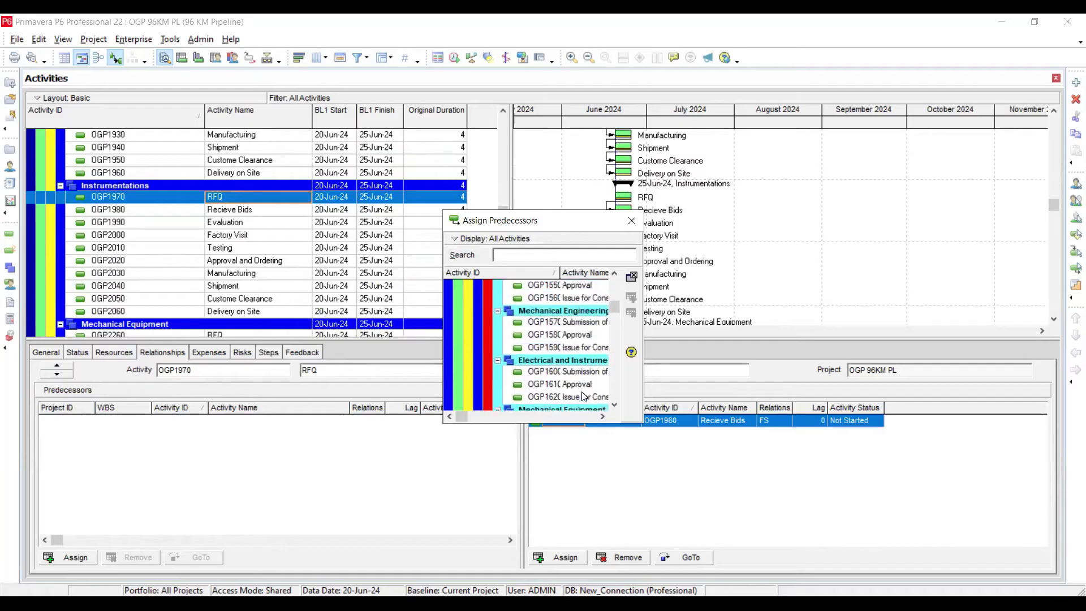
scroll(584, 396, "up", 2)
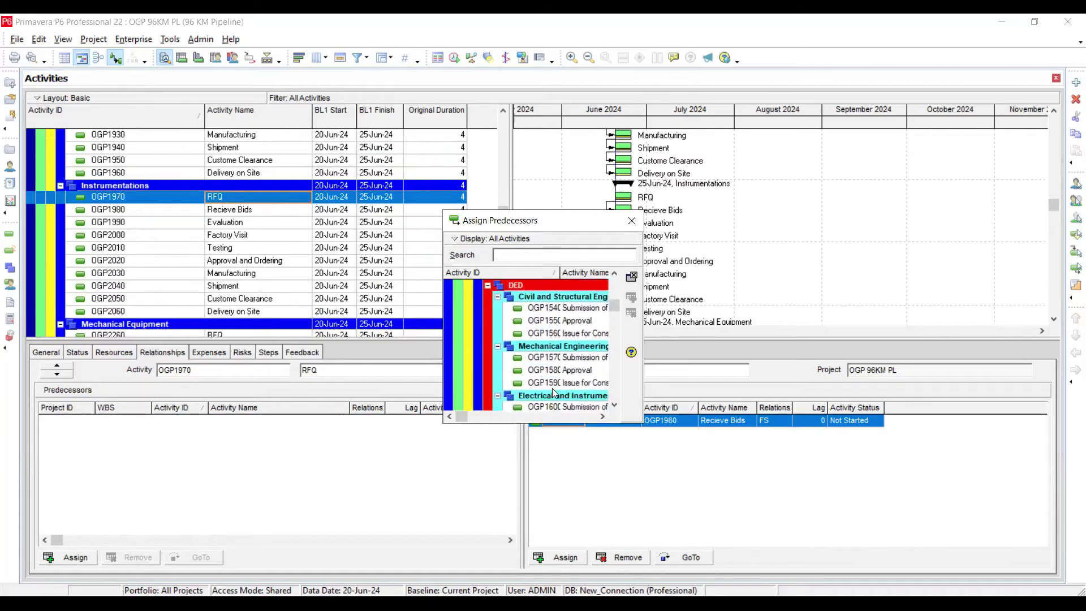
left_click(552, 383)
left_click(631, 297)
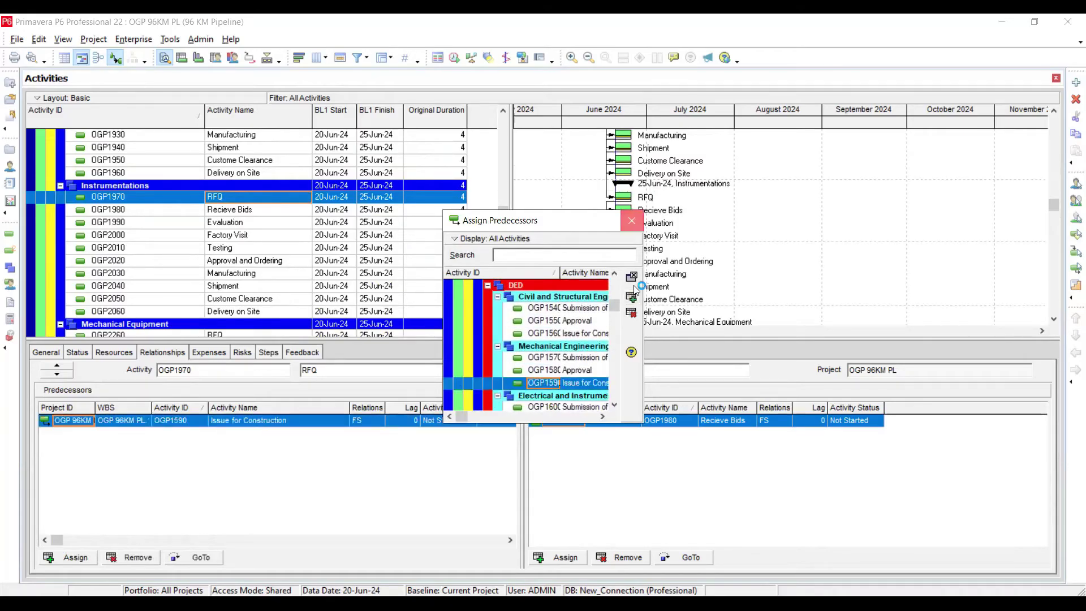
key("Escape")
Step: Assign the mechanical equipment DED activity OGP1650, Issue for Construction, as predecessor of the Mechanical Equipment RFQ activity OGP2260
scroll(253, 307, "down", 4)
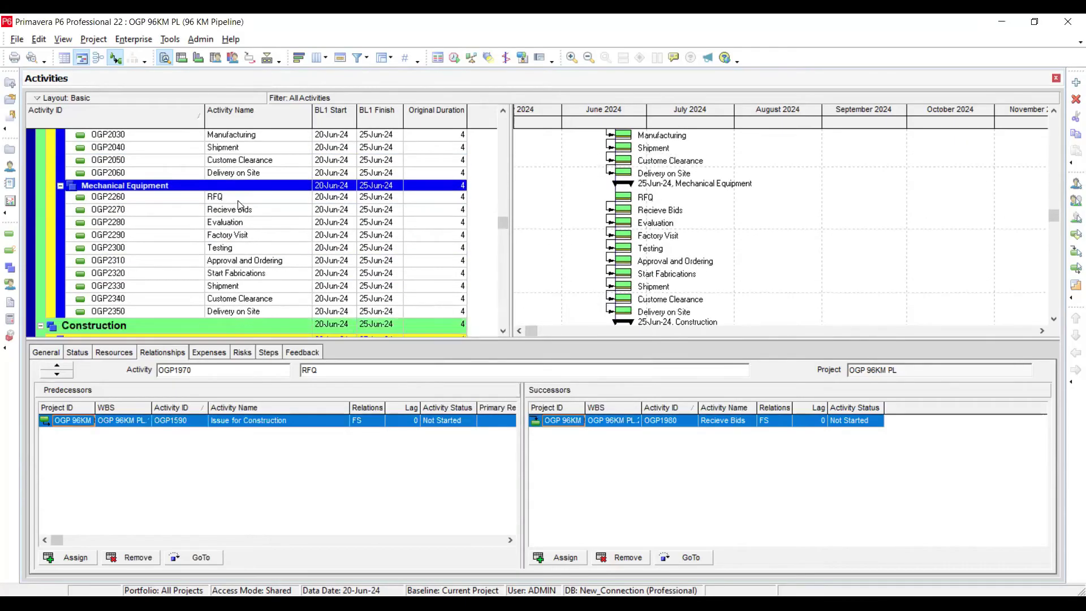
left_click(239, 198)
left_click(68, 558)
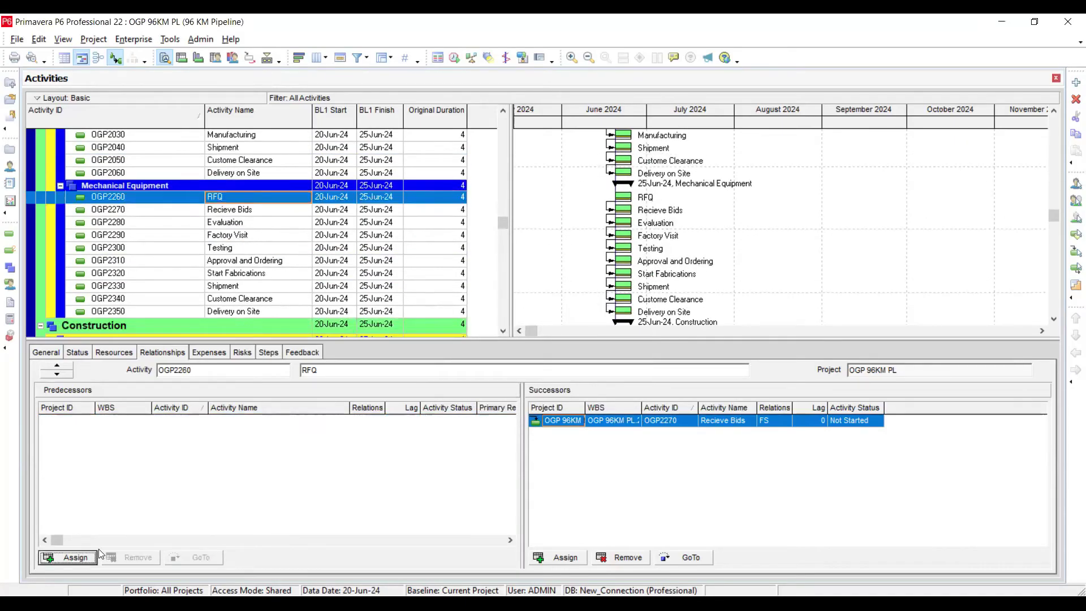
scroll(583, 362, "up", 20)
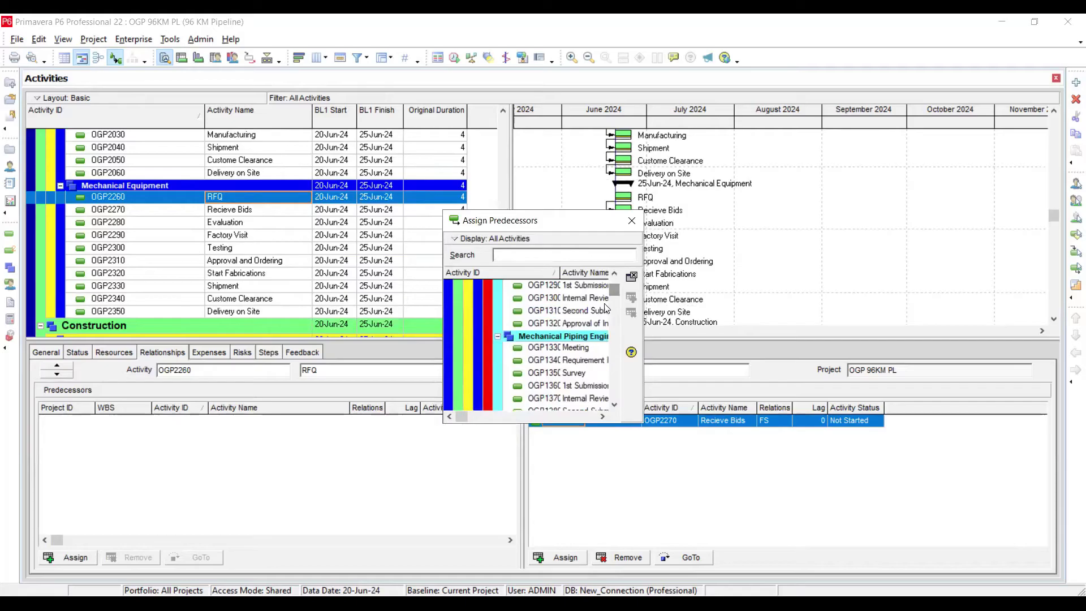
scroll(583, 323, "down", 7)
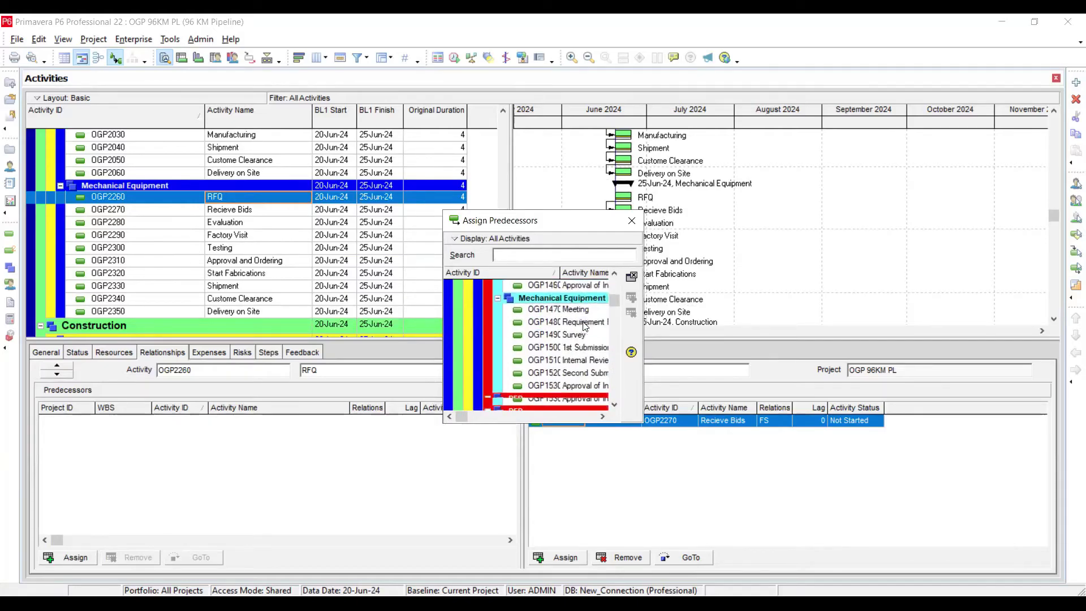
scroll(582, 322, "down", 3)
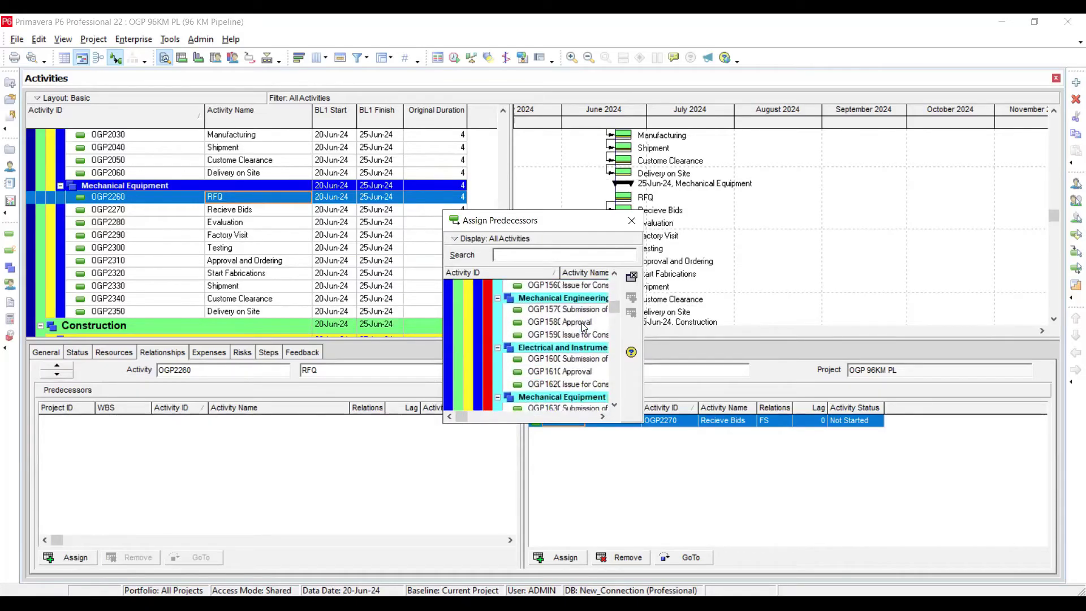
left_click(573, 397)
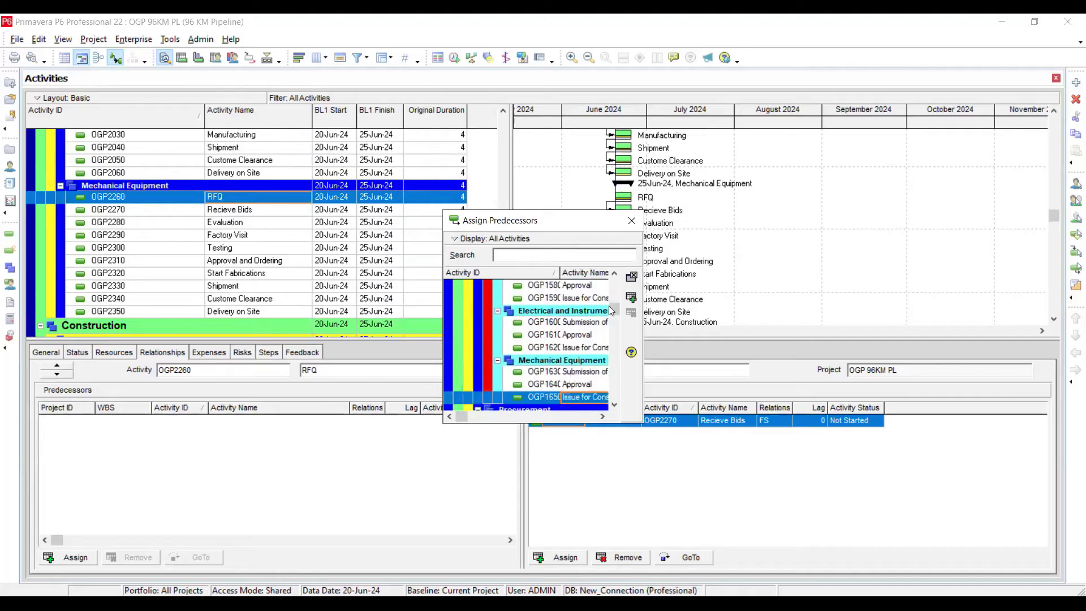
left_click(631, 298)
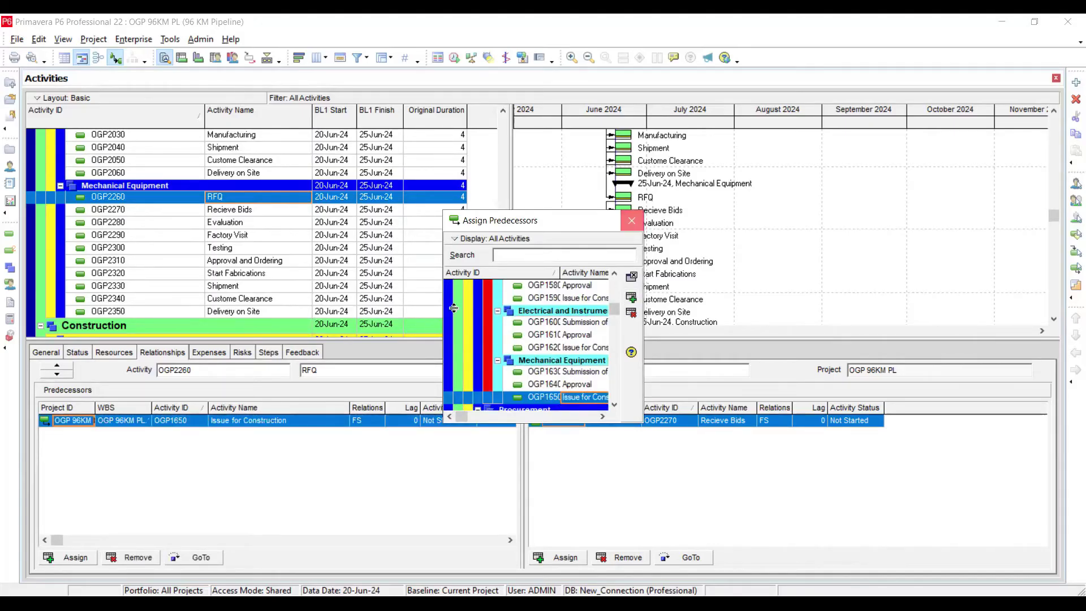
key("Escape")
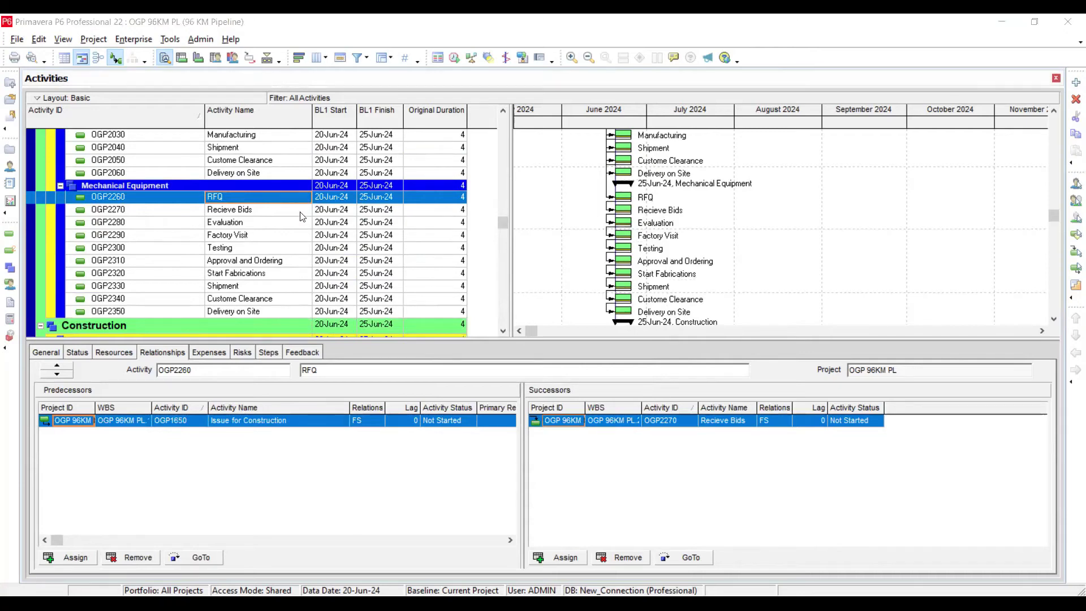
scroll(303, 216, "down", 5)
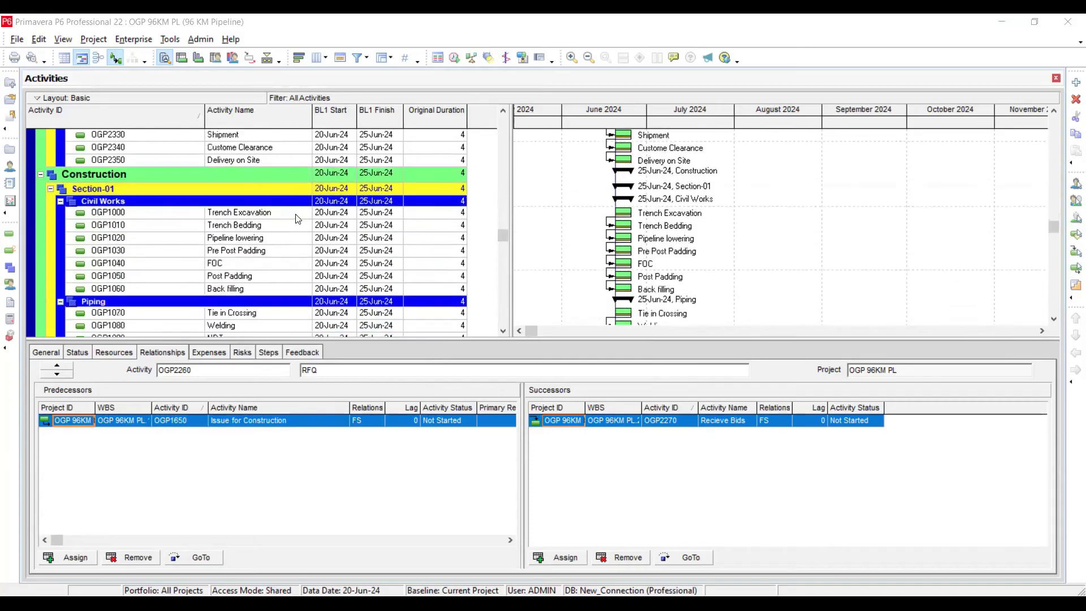
left_click(267, 58)
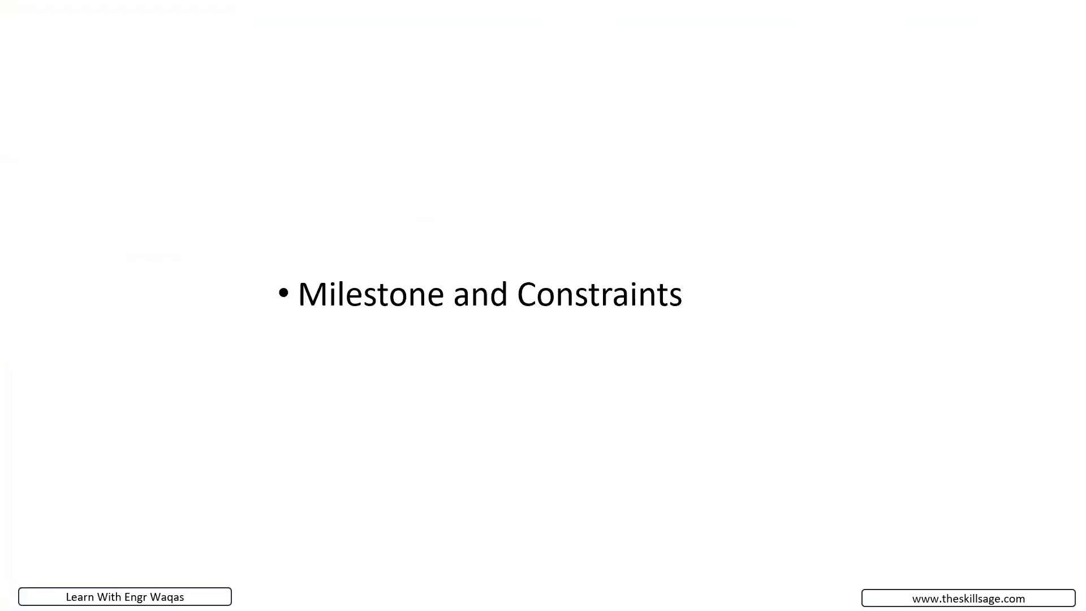
key("ctrl+p")
mouse_move(273, 203)
left_mouse_down()
mouse_move(610, 185)
mouse_move(259, 202)
left_mouse_up()
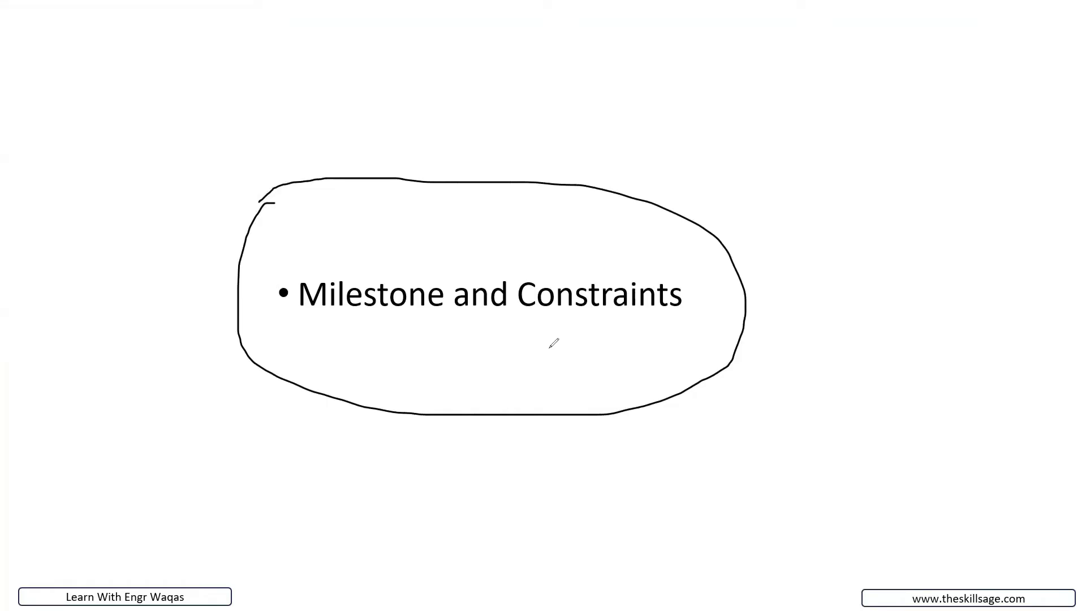
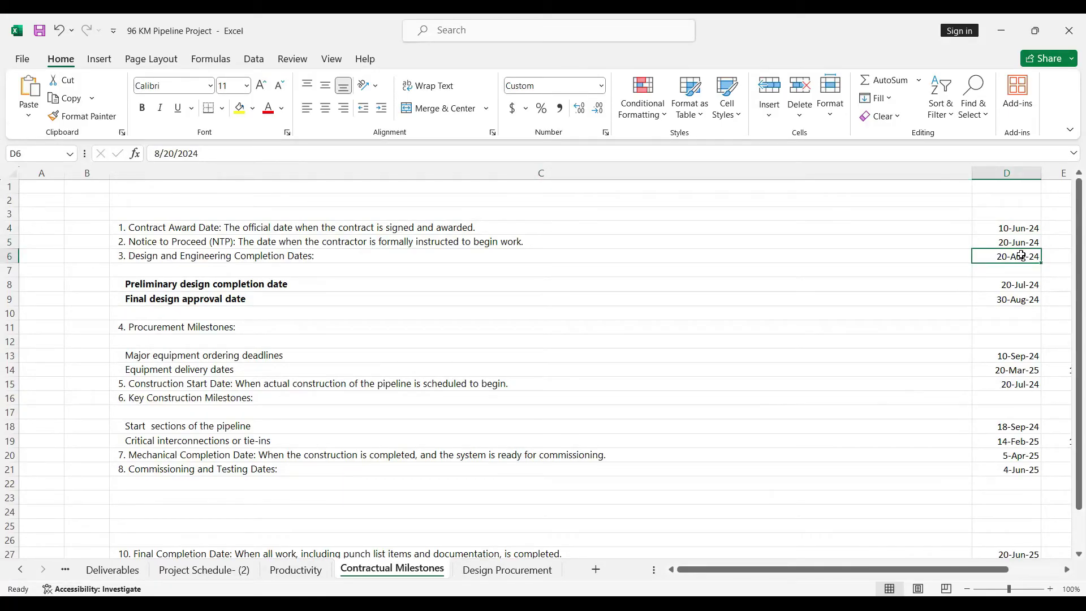
Step: In the Contractual Milestones sheet of the Excel workbook, examine the dates for preliminary design completion, final design approval and major equipment ordering deadlines
left_click(9, 284)
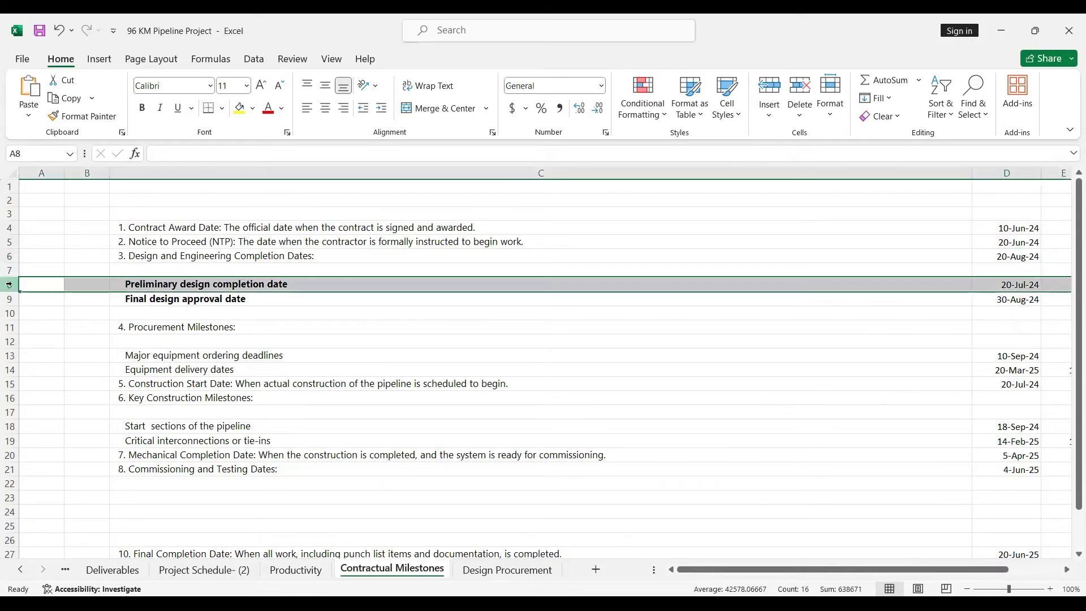
left_click(1031, 288)
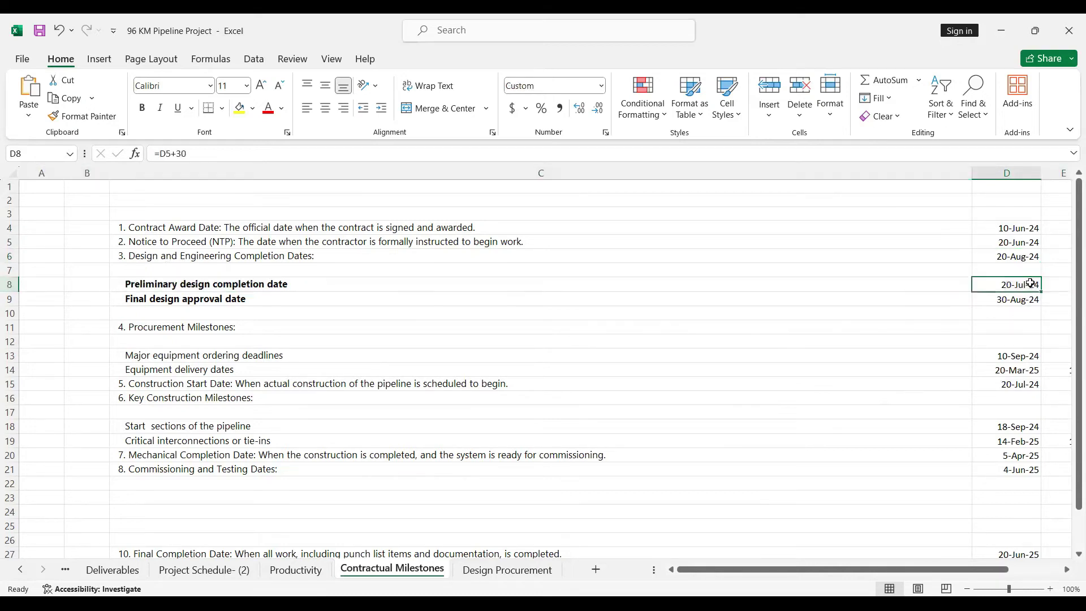
left_click(10, 299)
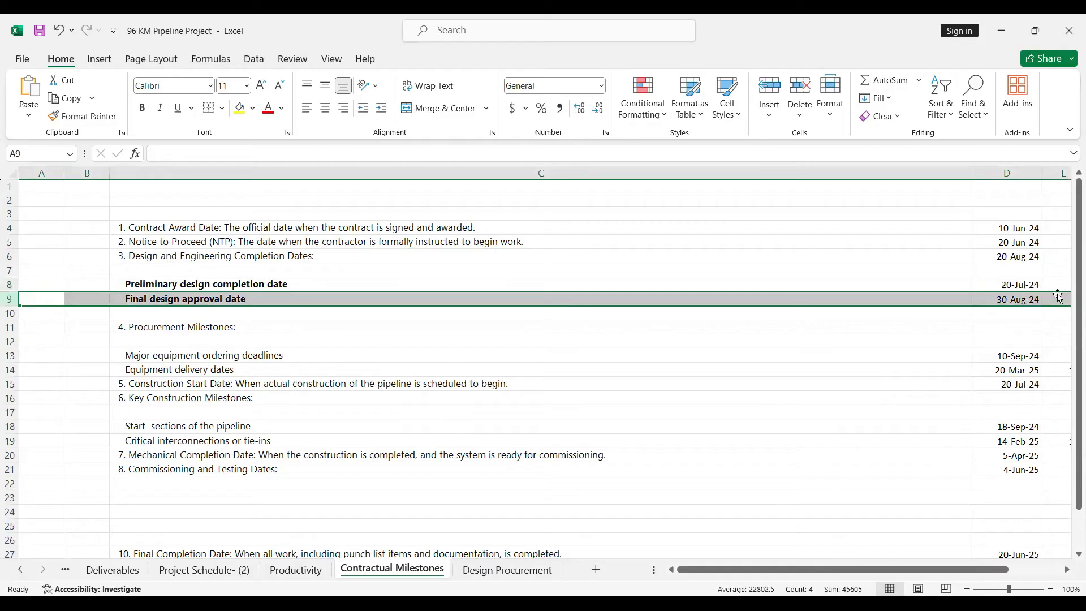
left_click(1026, 301)
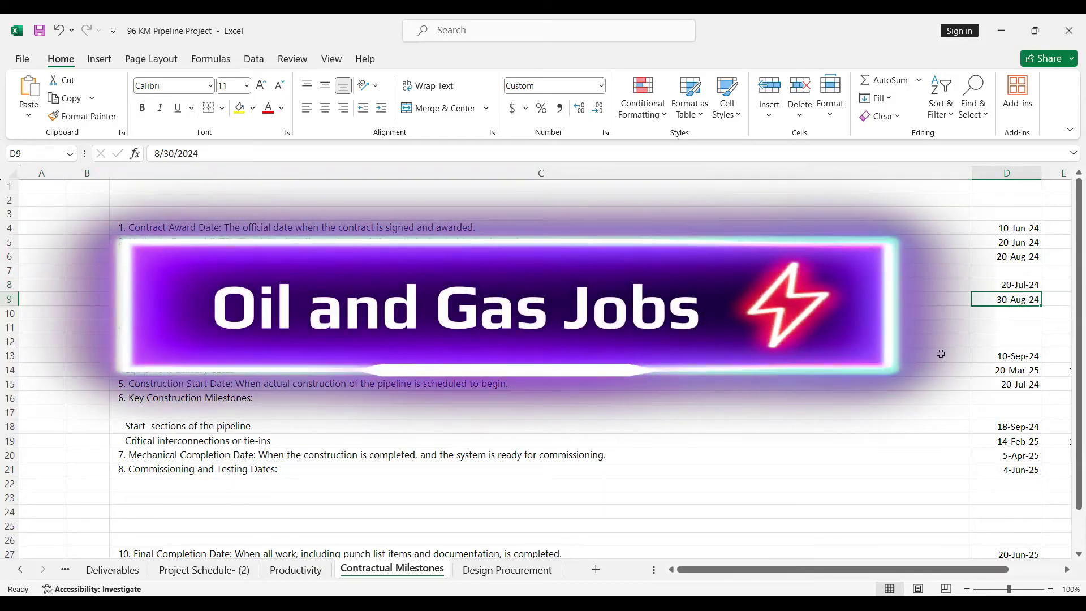
left_click(9, 354)
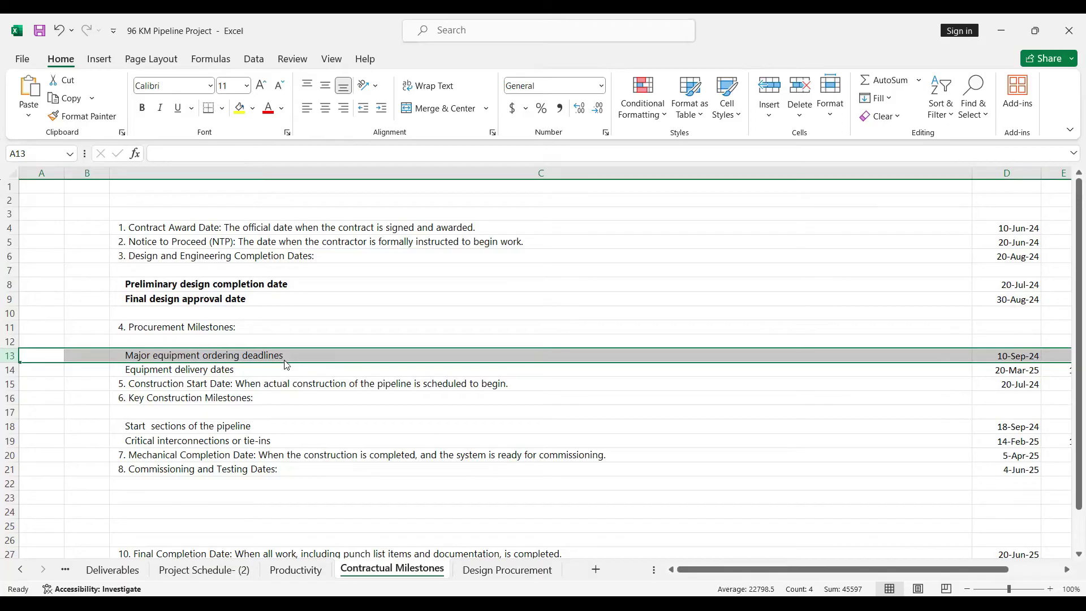
left_click(300, 386)
left_click(292, 354)
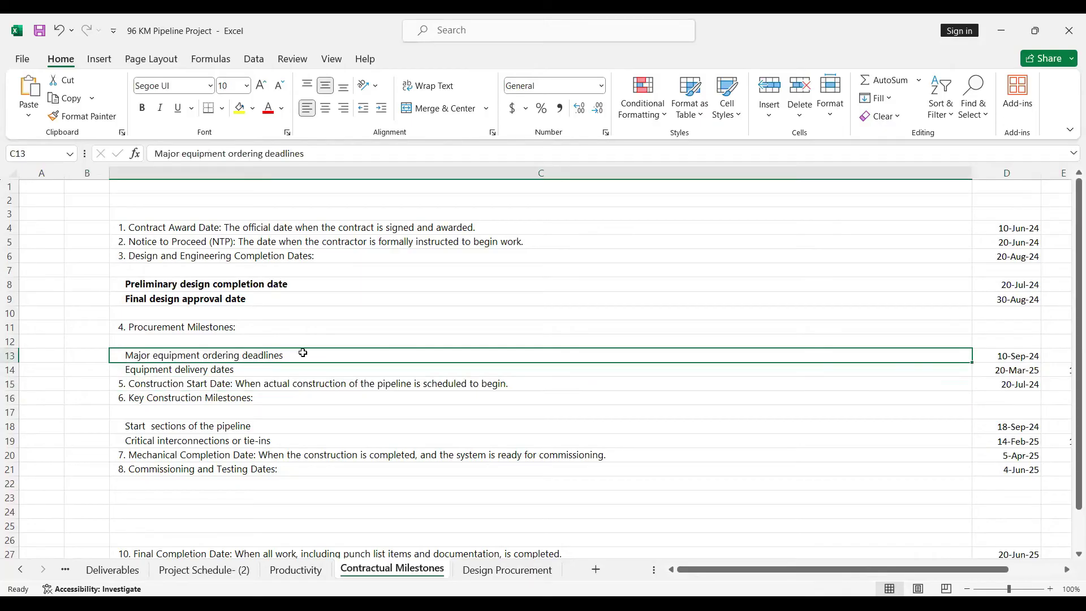
left_click(996, 357)
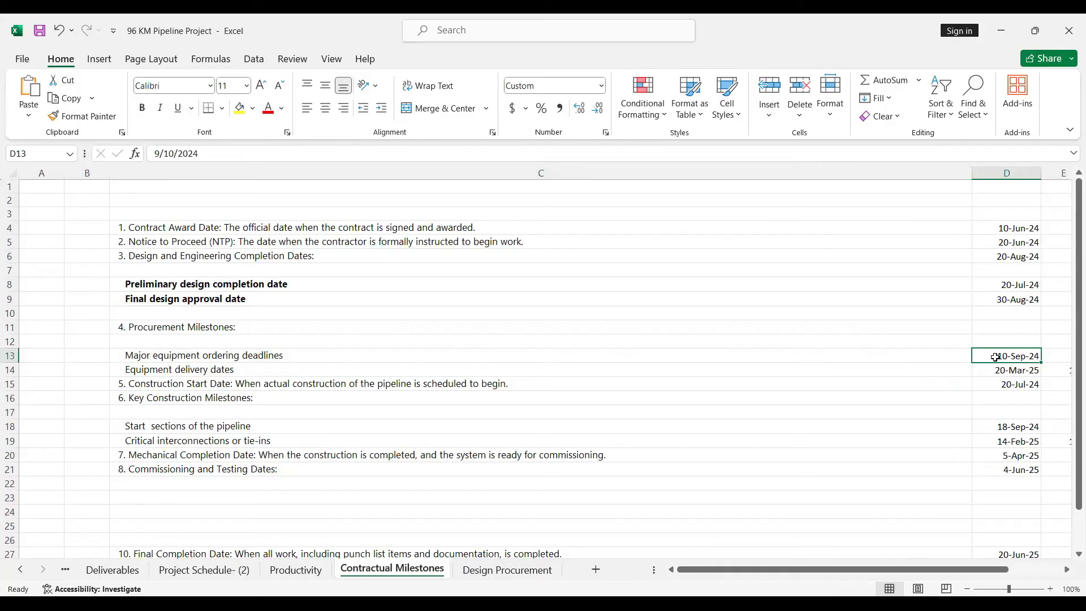
left_click(956, 357)
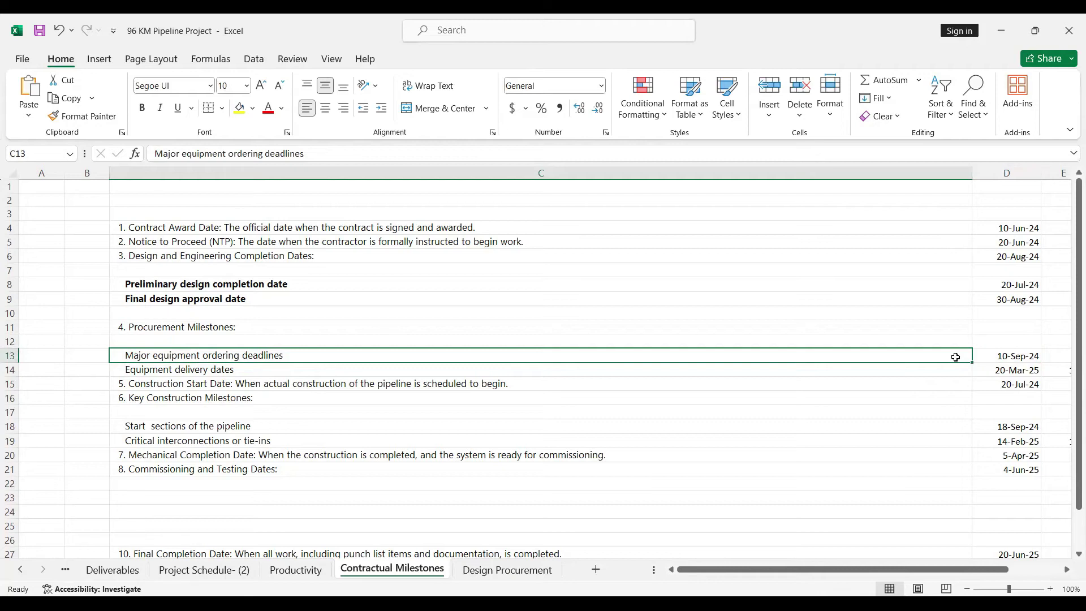
left_click(1025, 357)
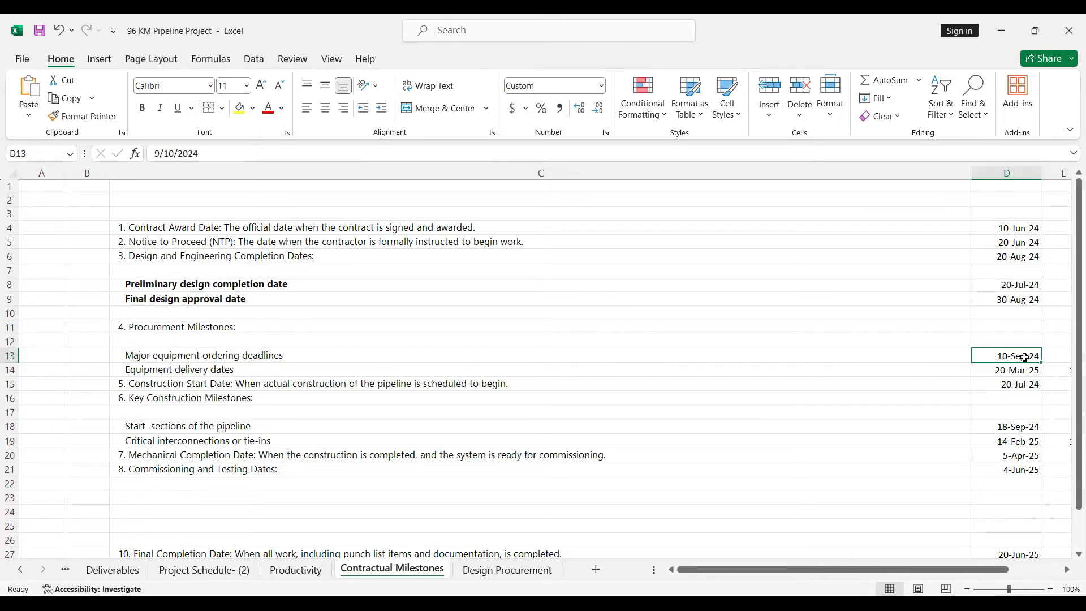
Step: Examine the construction start date against the Notice to Proceed date and the start date for the pipeline sections
left_click(314, 384)
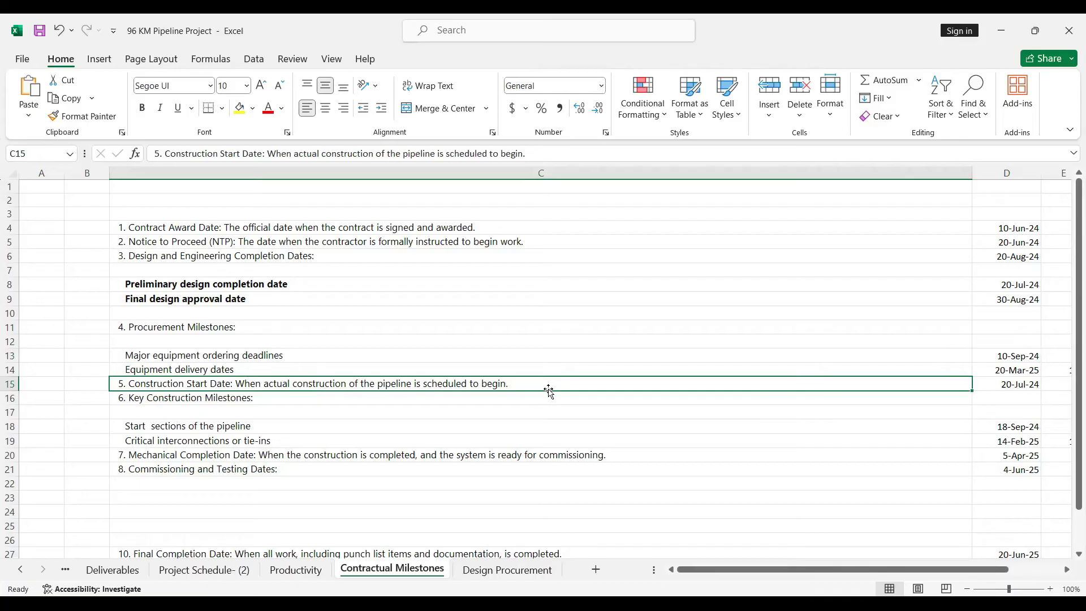
left_click(1036, 385)
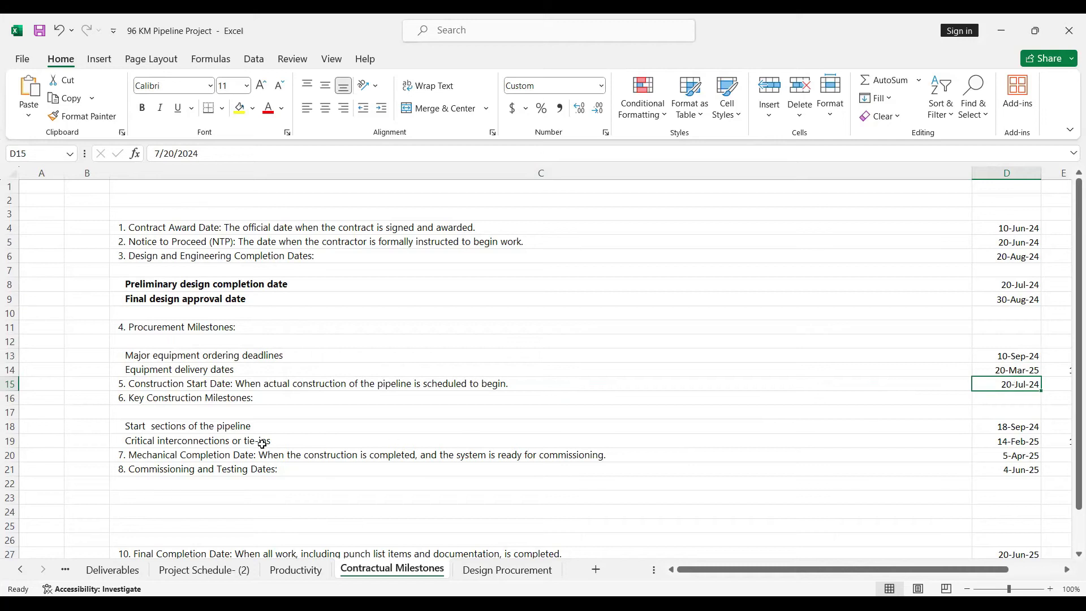
left_click(179, 427)
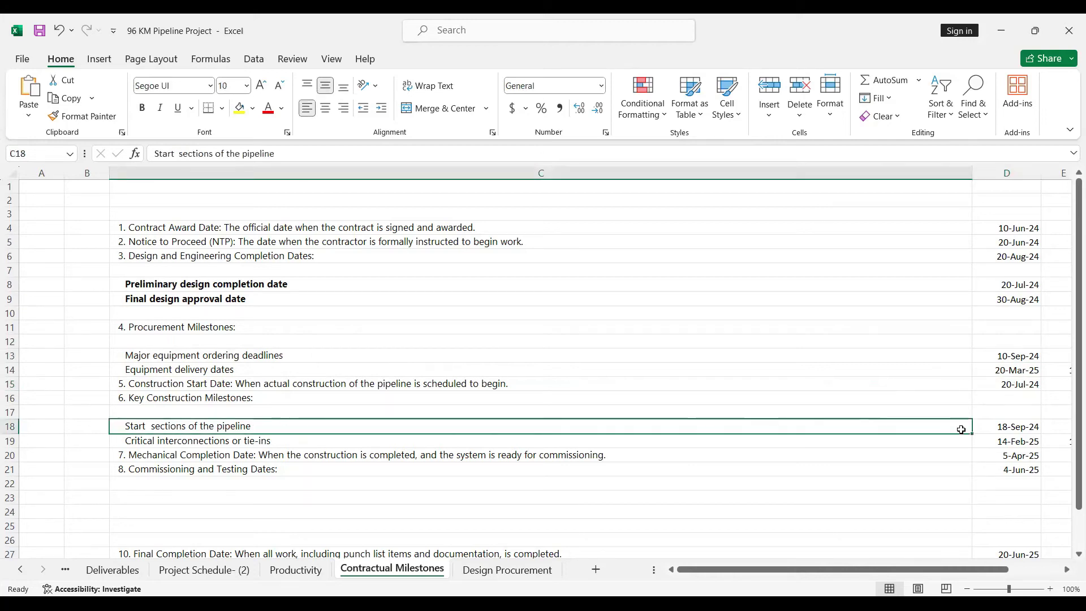
left_click(995, 427)
left_click(1020, 382)
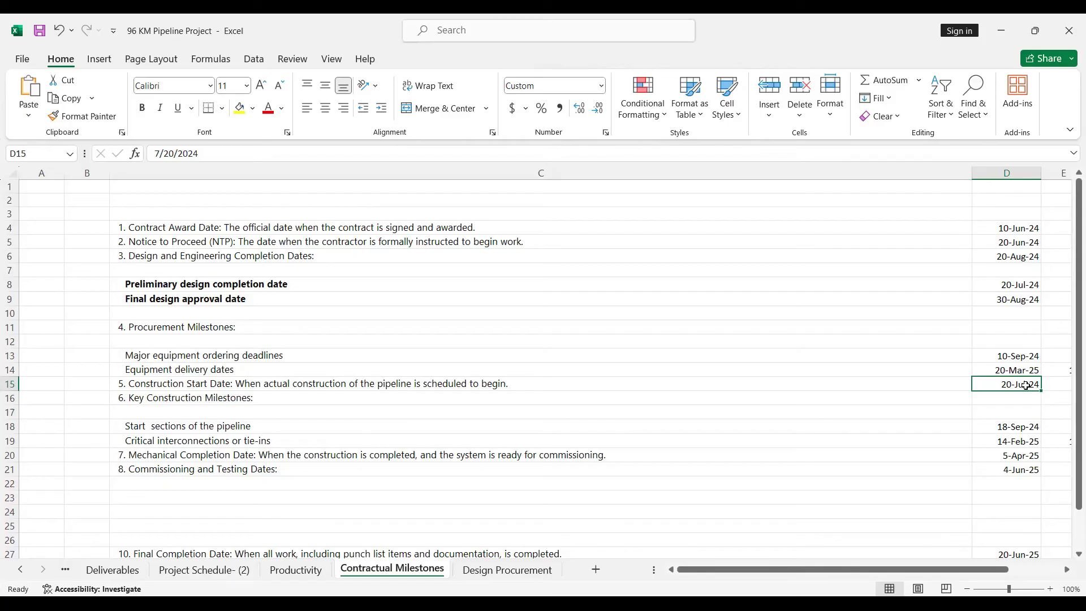
left_click(12, 384)
left_click(360, 384)
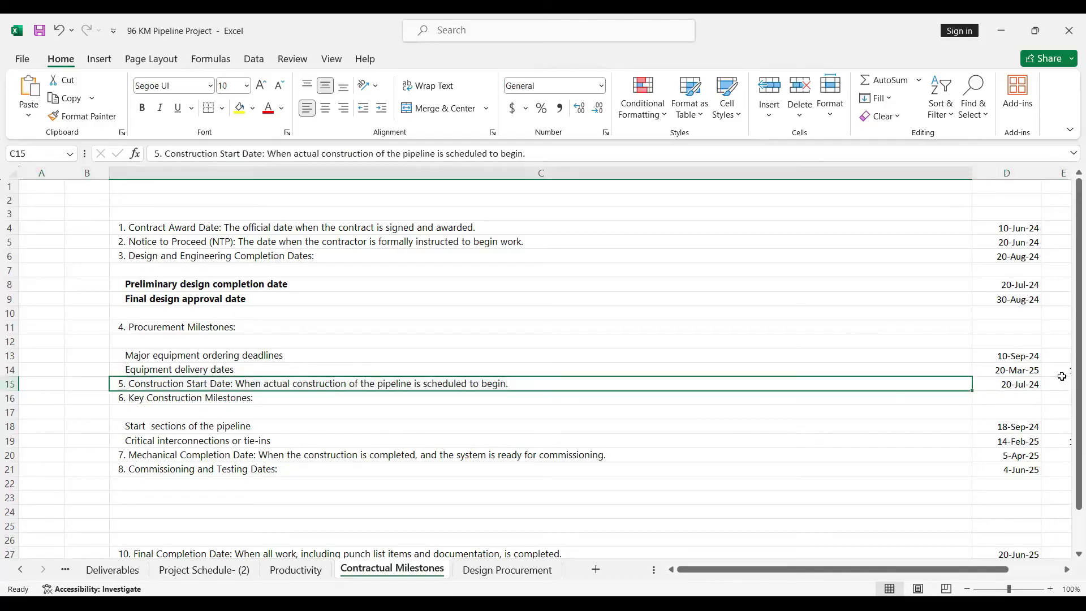
left_click(1031, 383)
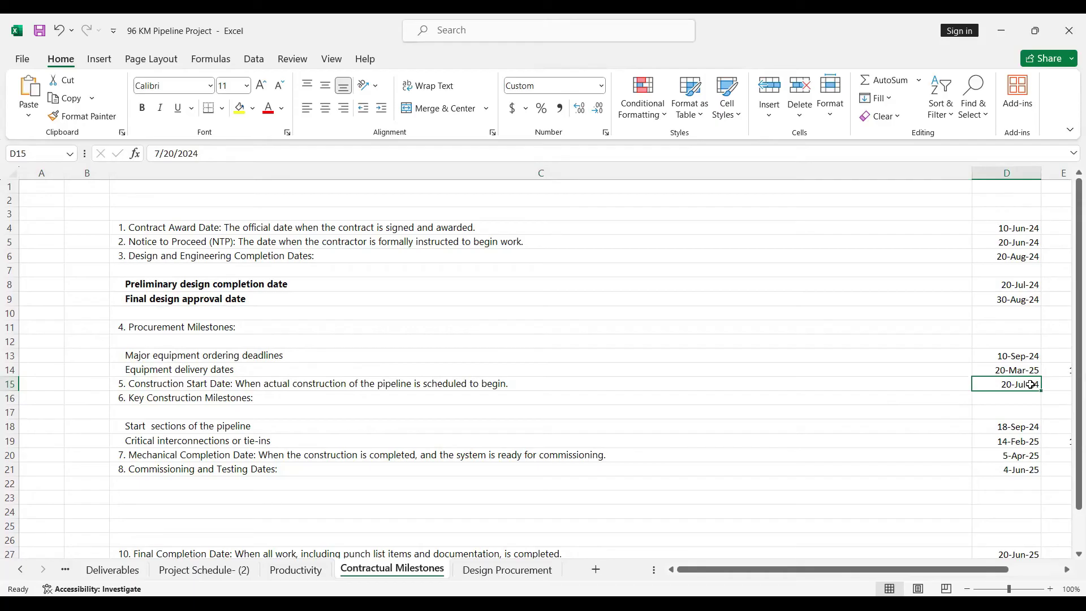
left_click(1009, 243)
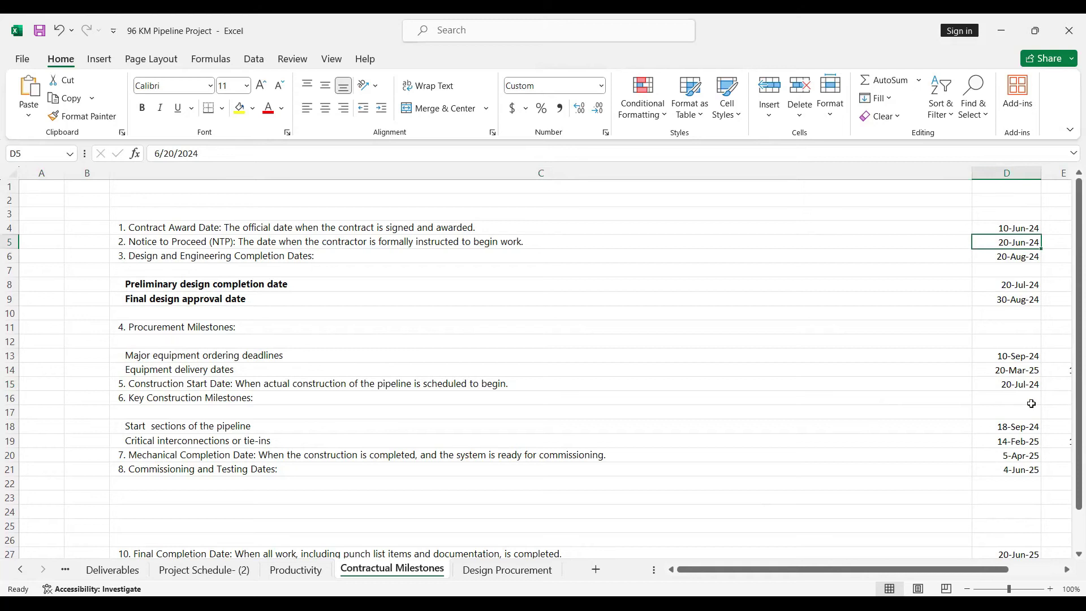
left_click(1031, 384)
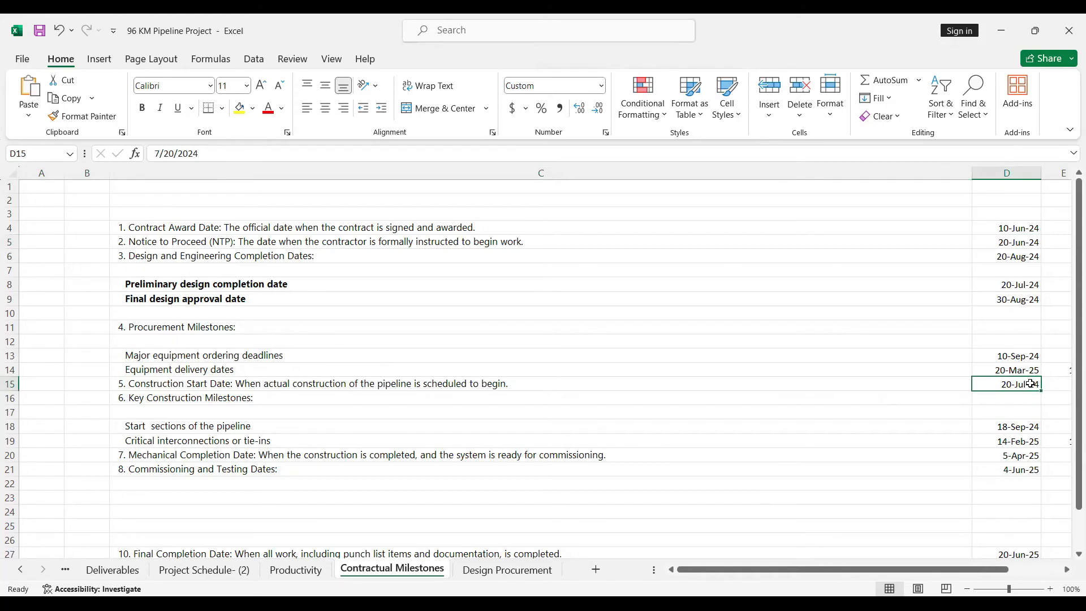
left_click(1028, 426)
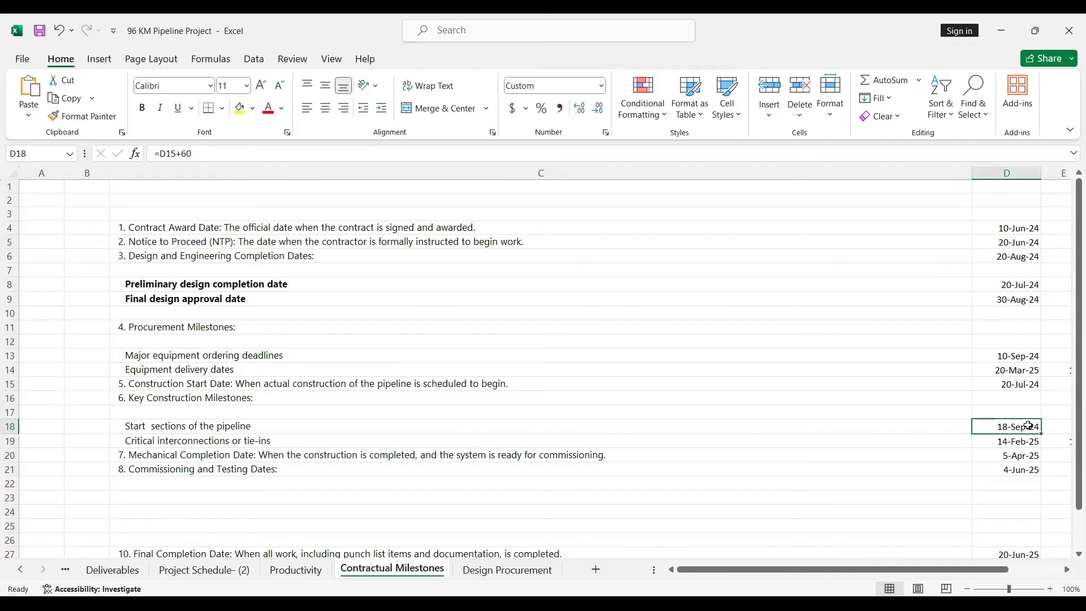
left_click(1027, 383)
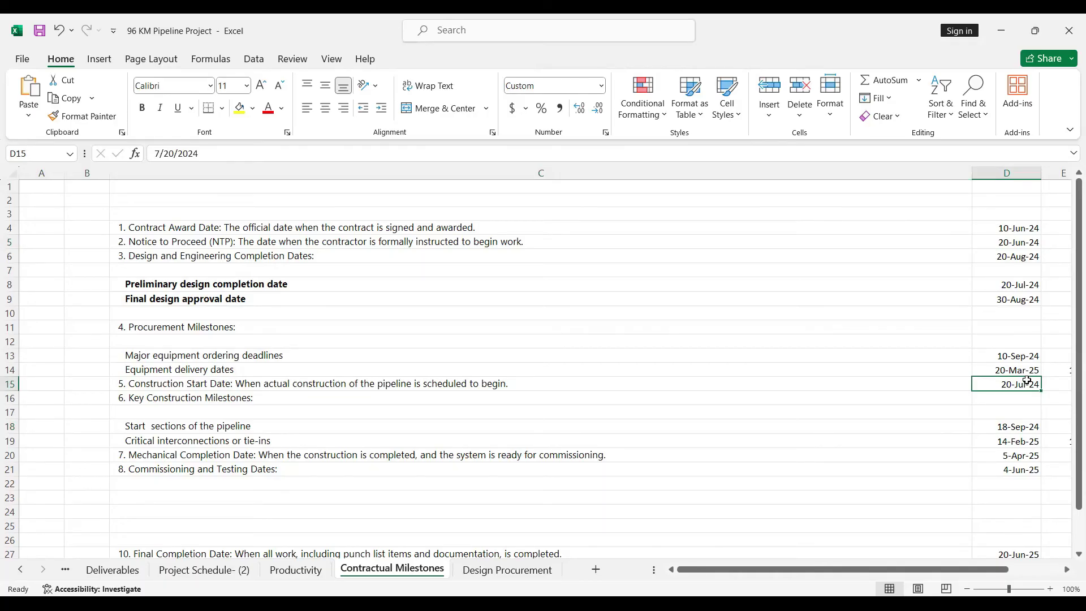
Step: Examine the critical interconnections or tie-ins date and the mechanical completion milestone
left_click(1024, 440)
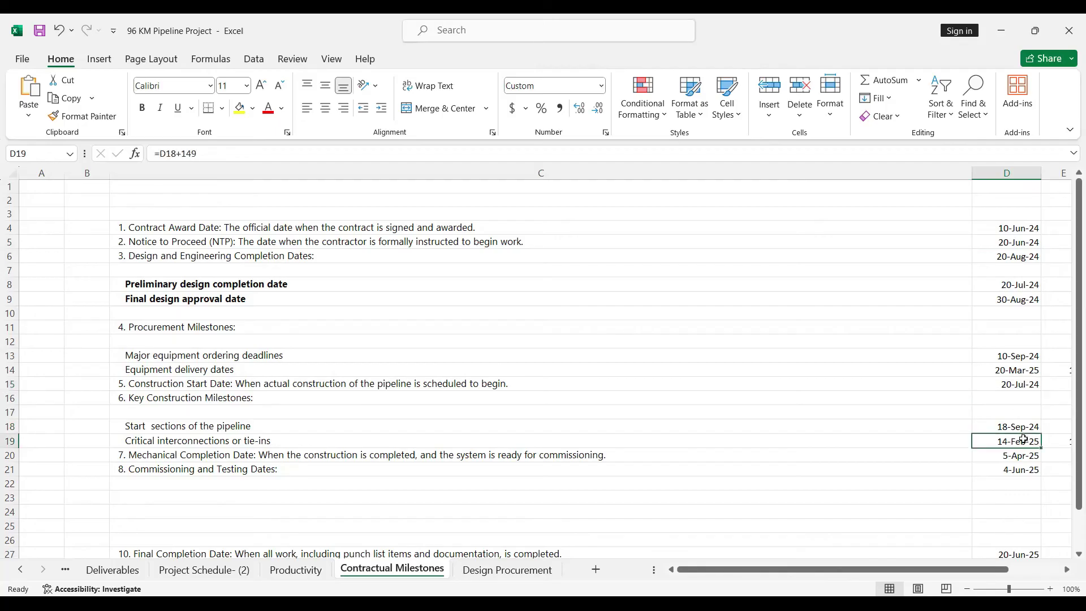
left_click(10, 440)
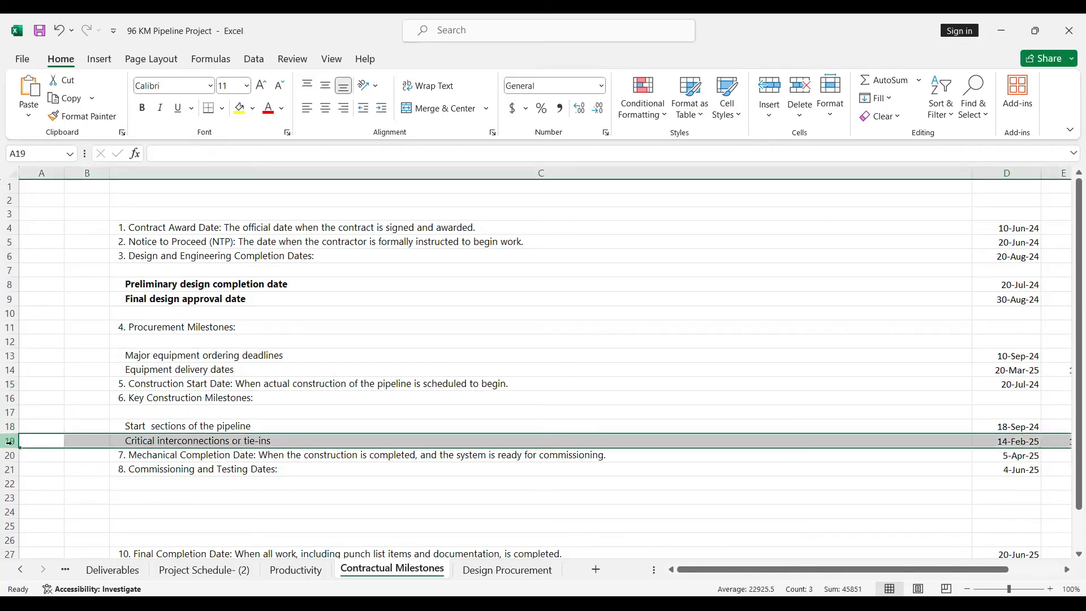
left_click(1021, 427)
left_click(1020, 440)
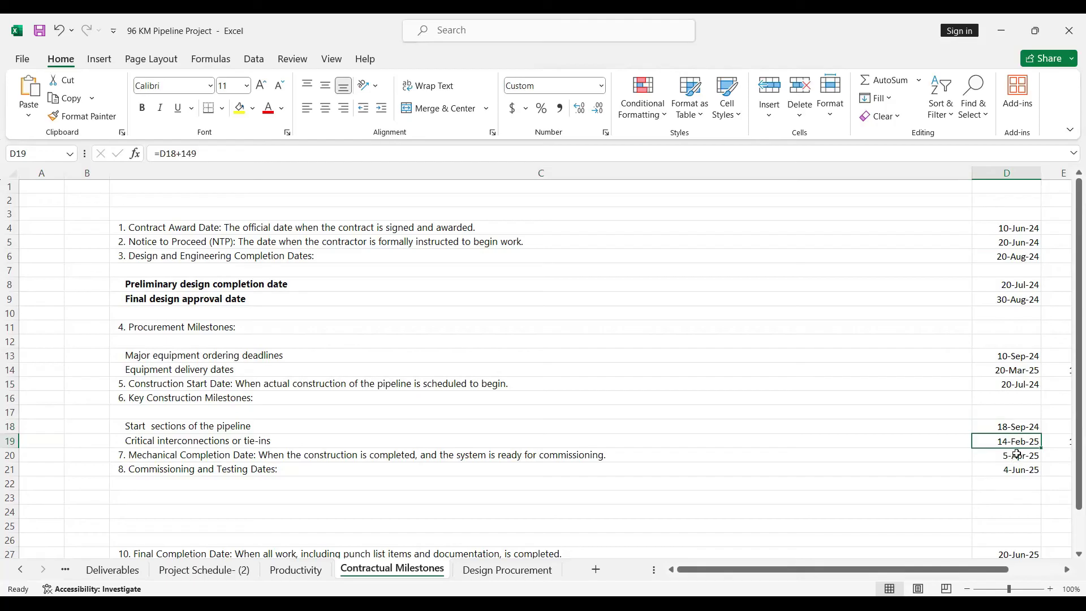
left_click(10, 455)
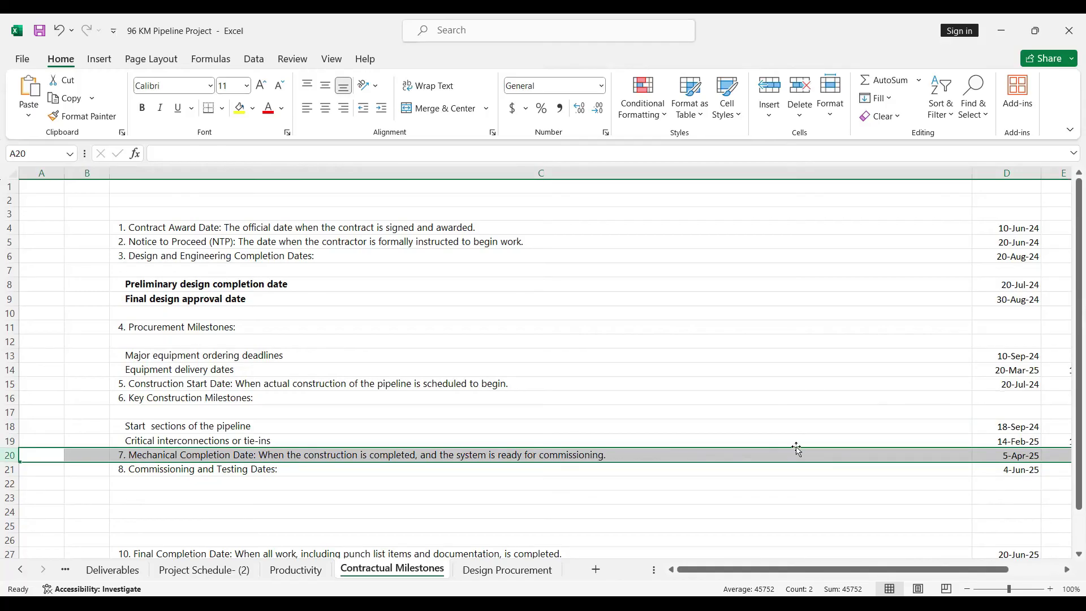
Step: Examine the mechanical completion, commissioning and testing, and final completion dates in the contractual milestones list
left_click(1015, 456)
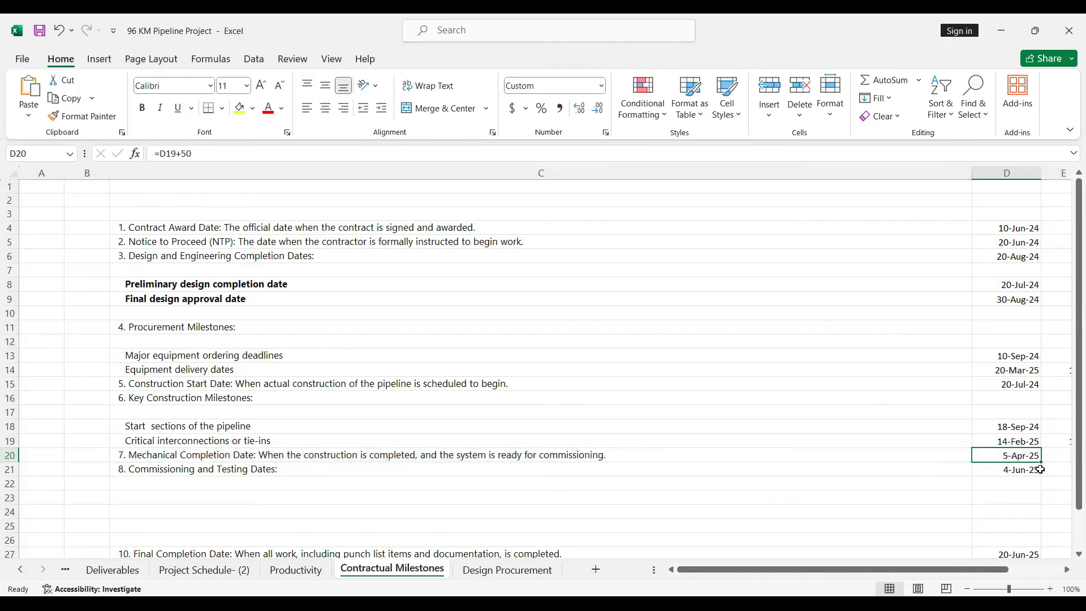
left_click(9, 471)
left_click(1008, 469)
scroll(881, 517, "down", 2)
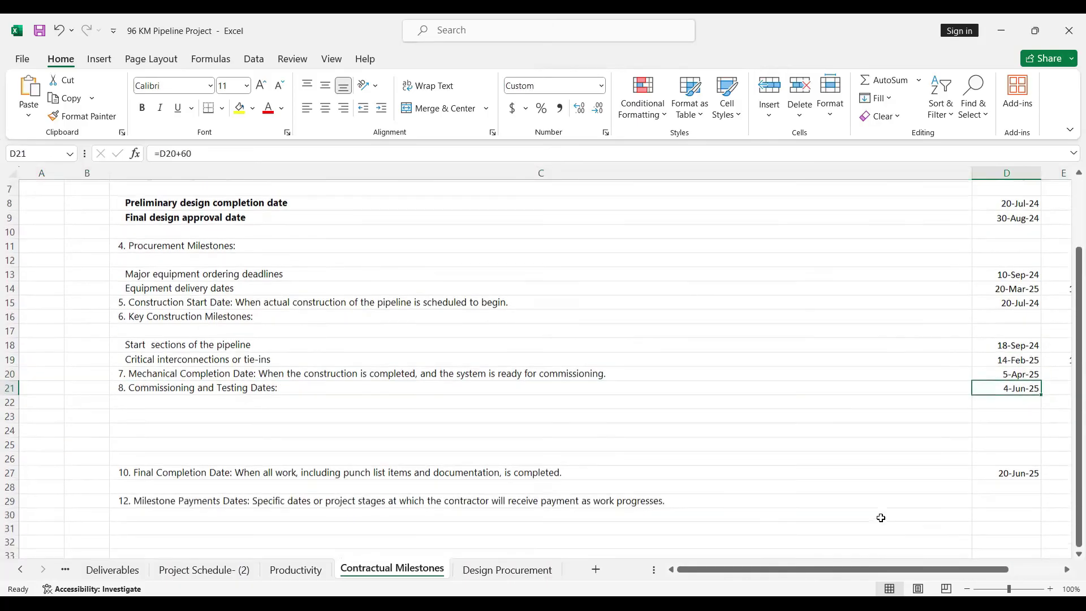
left_click(1003, 473)
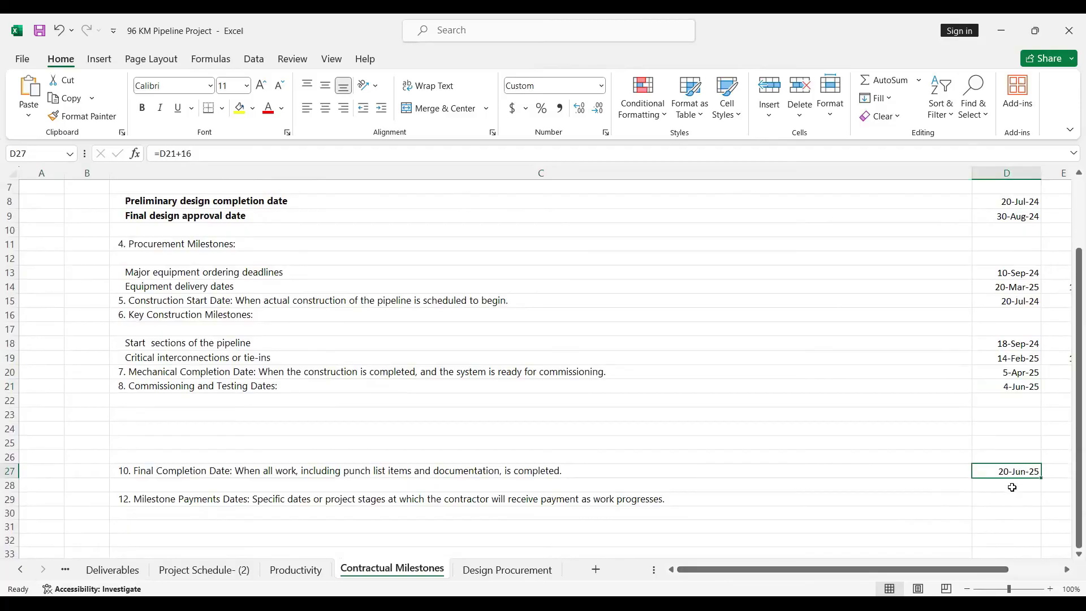
scroll(1012, 488, "up", 2)
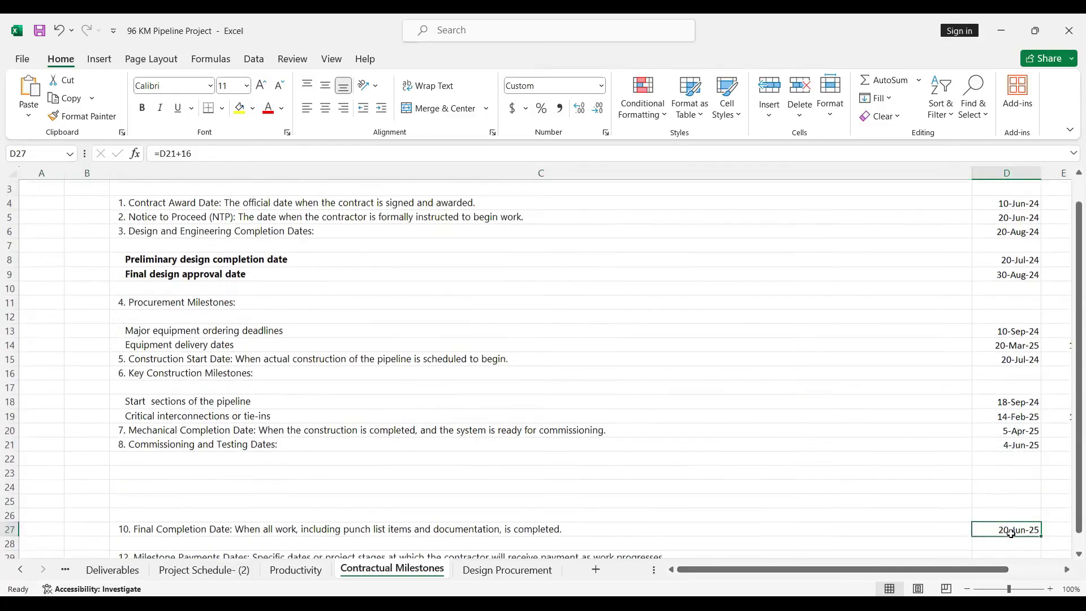
scroll(1011, 534, "down", 2)
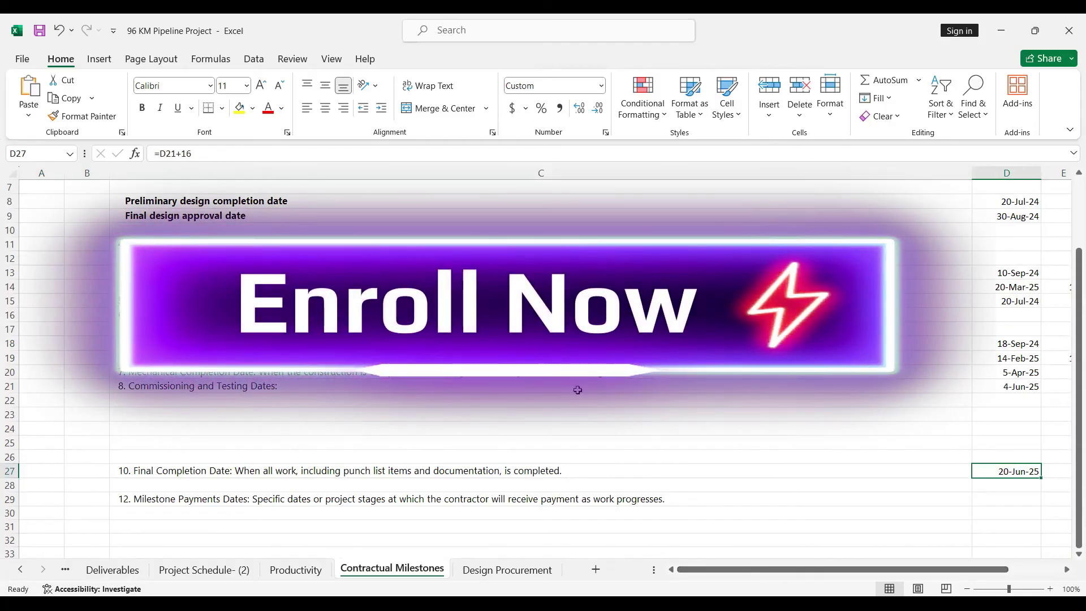
scroll(495, 404, "up", 2)
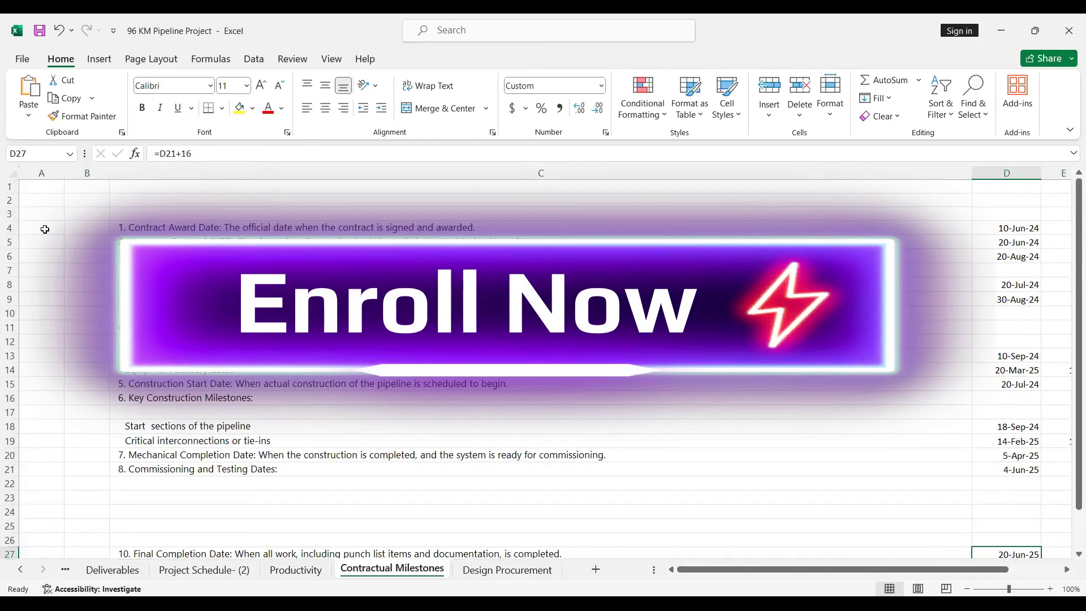
Step: Review the milestone rows for contract award, Notice to Proceed, equipment ordering deadlines, construction start and key construction milestones
left_click(11, 228)
left_click(12, 242)
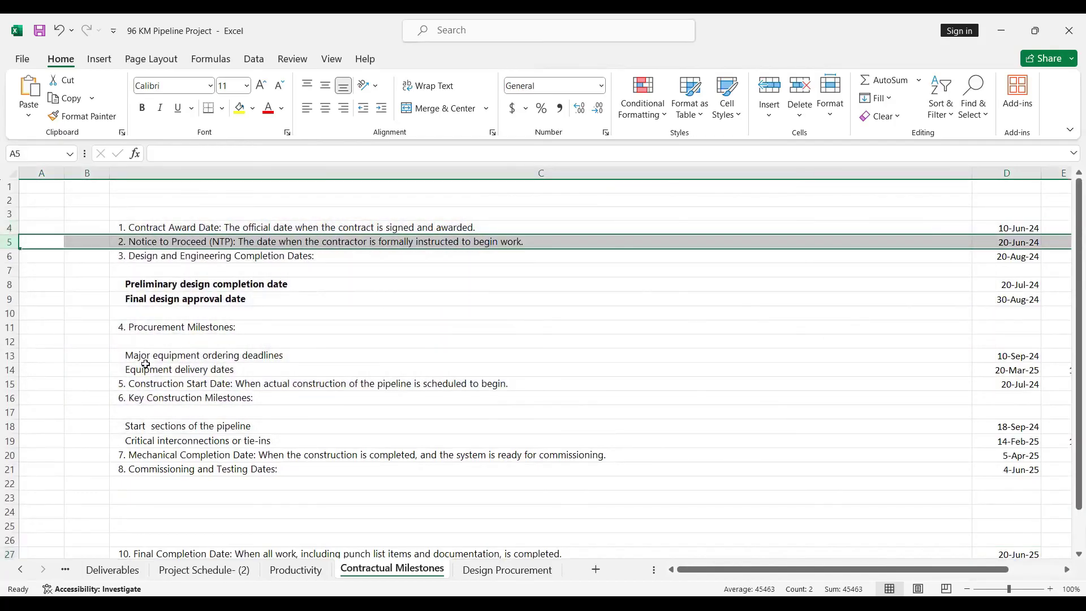
left_click(9, 355)
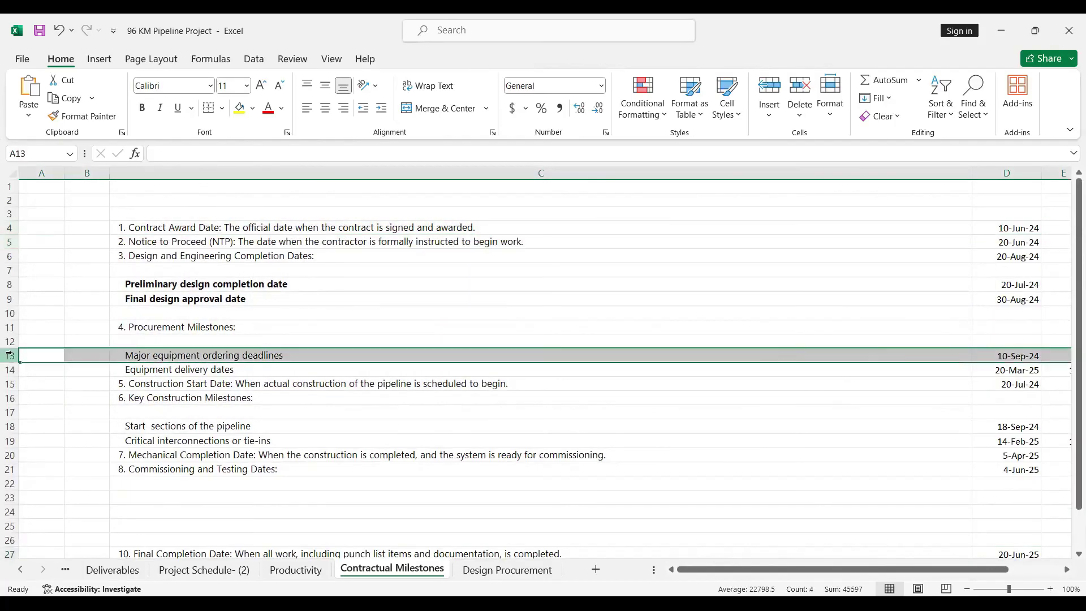
left_click(10, 383)
left_click(10, 398)
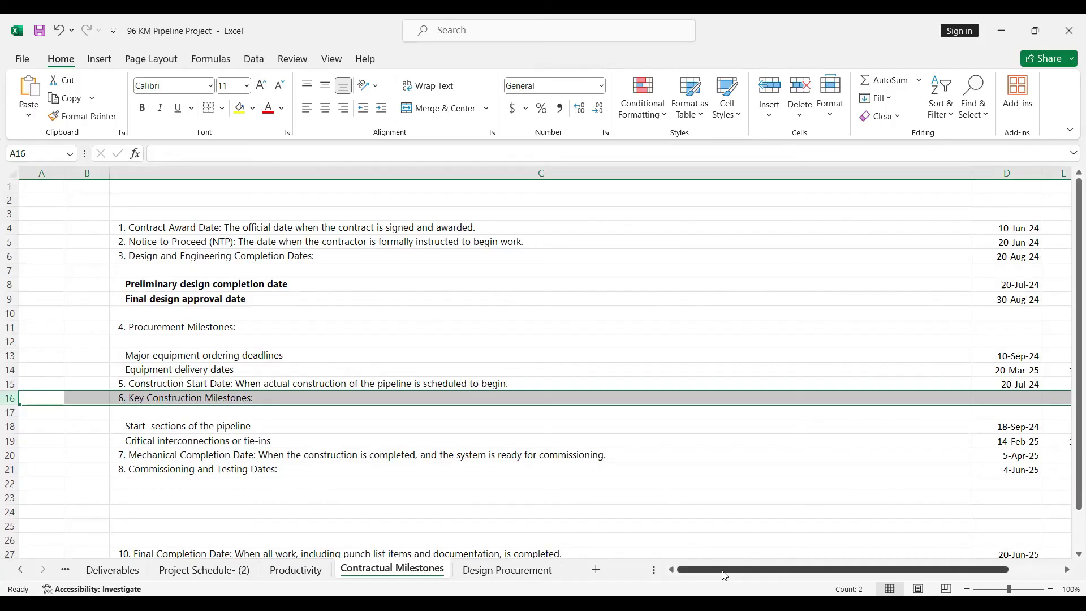
Step: Bring the monthly bar chart beside the milestone dates into view and examine its timeline from Jun-24 to Jun-25
left_click_drag(971, 174, 683, 175)
left_click_drag(736, 569, 789, 572)
left_click(1016, 456)
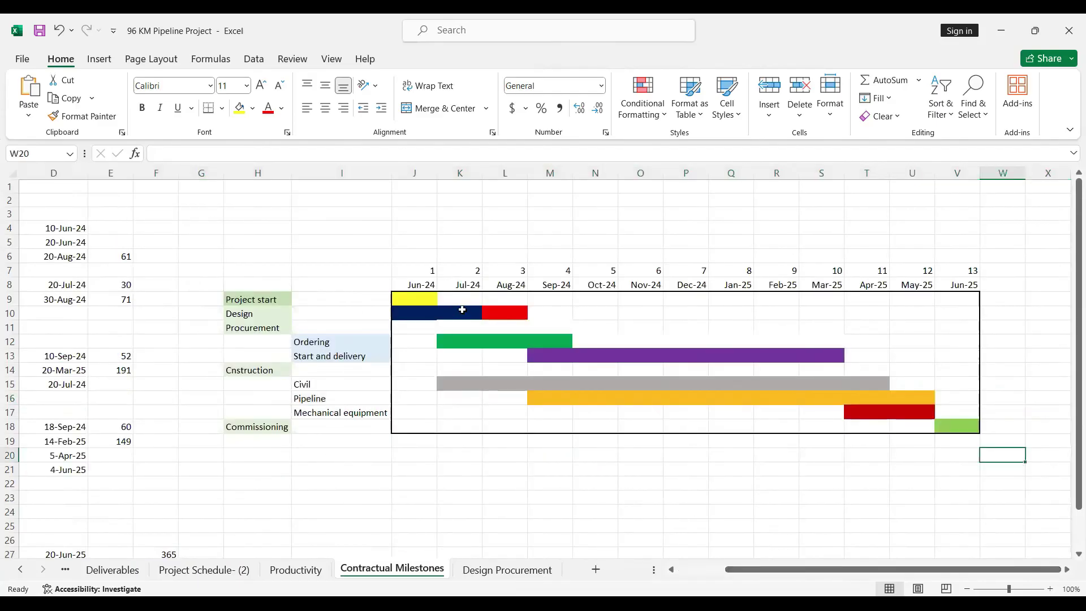
left_click(425, 282)
left_click(461, 283)
left_click(409, 285)
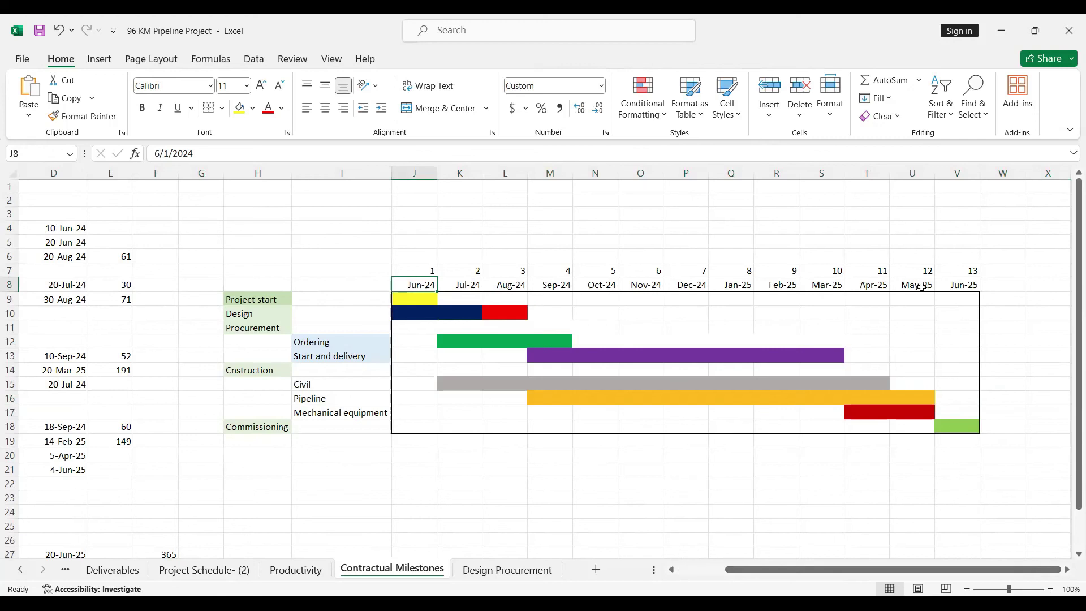
left_click(954, 282)
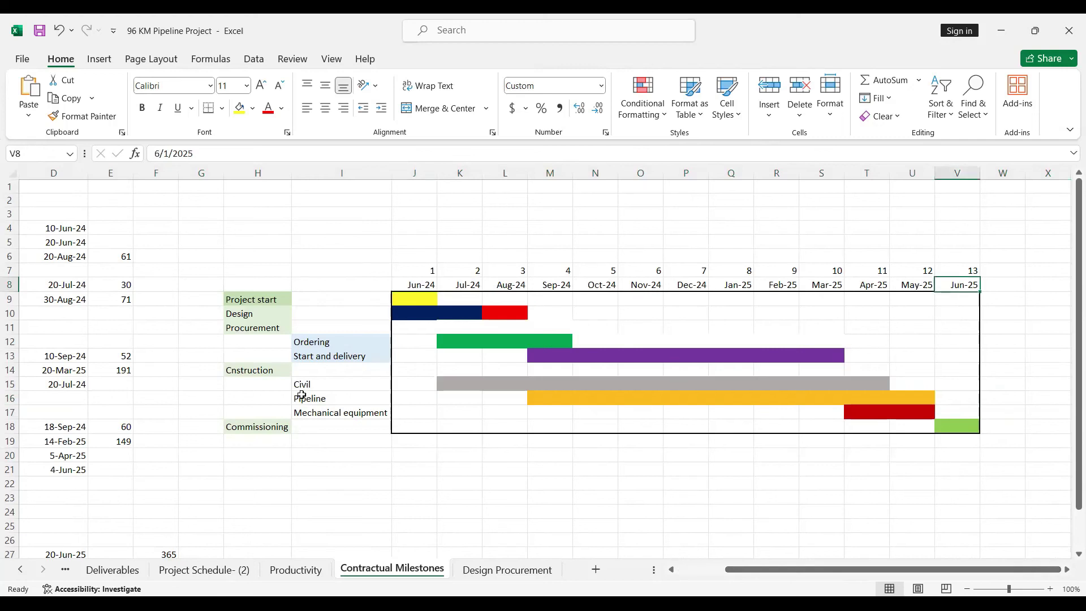
Step: Examine the Project start and Design bars against the months of the bar chart
left_click(274, 298)
left_click(263, 315)
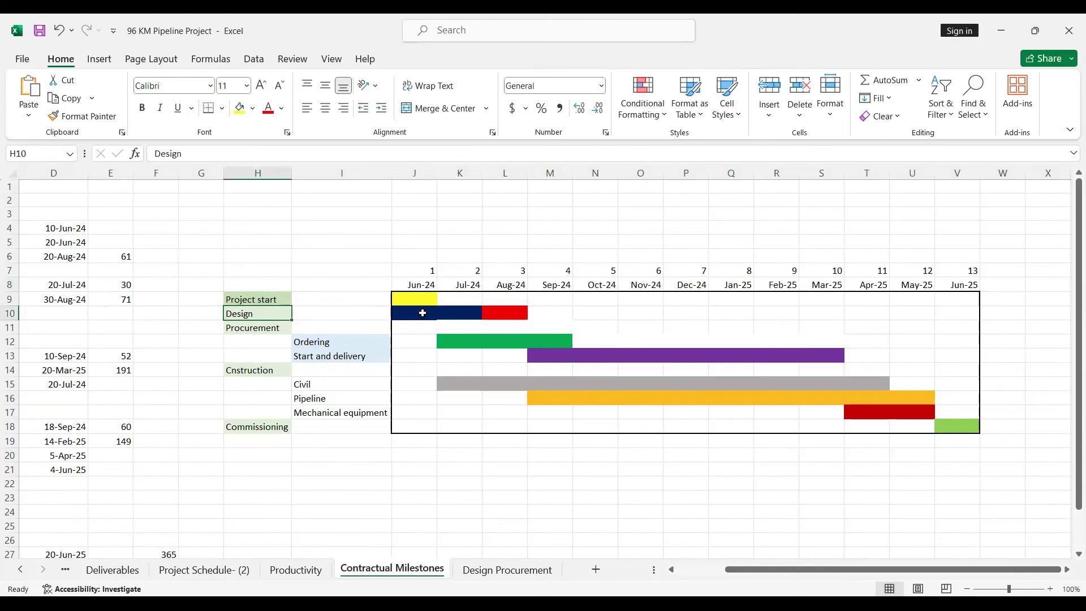
left_click(404, 301)
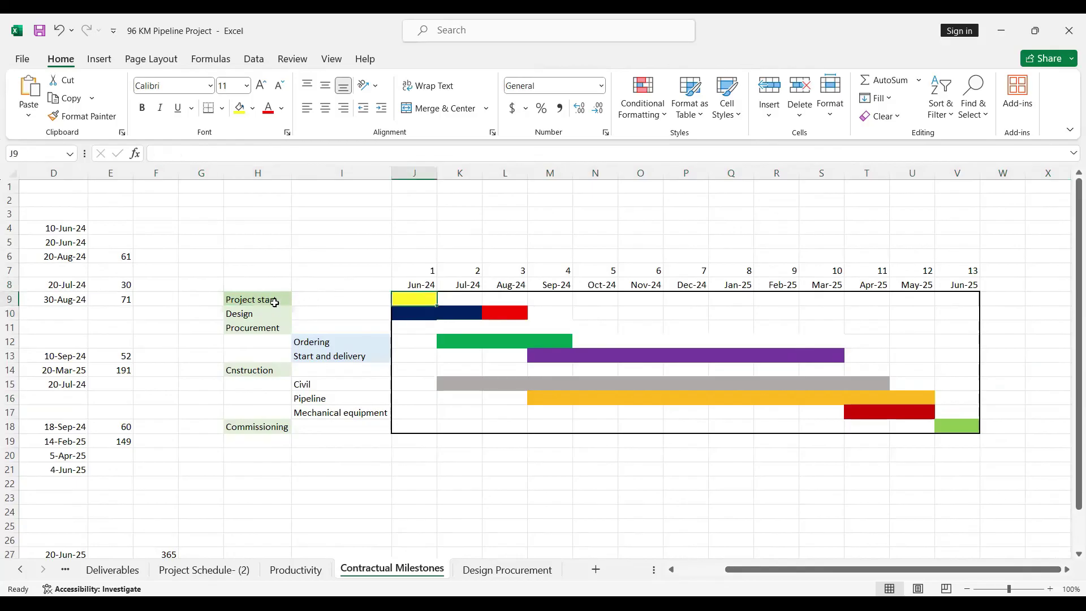
left_click(421, 285)
left_click(417, 301)
left_click(419, 313)
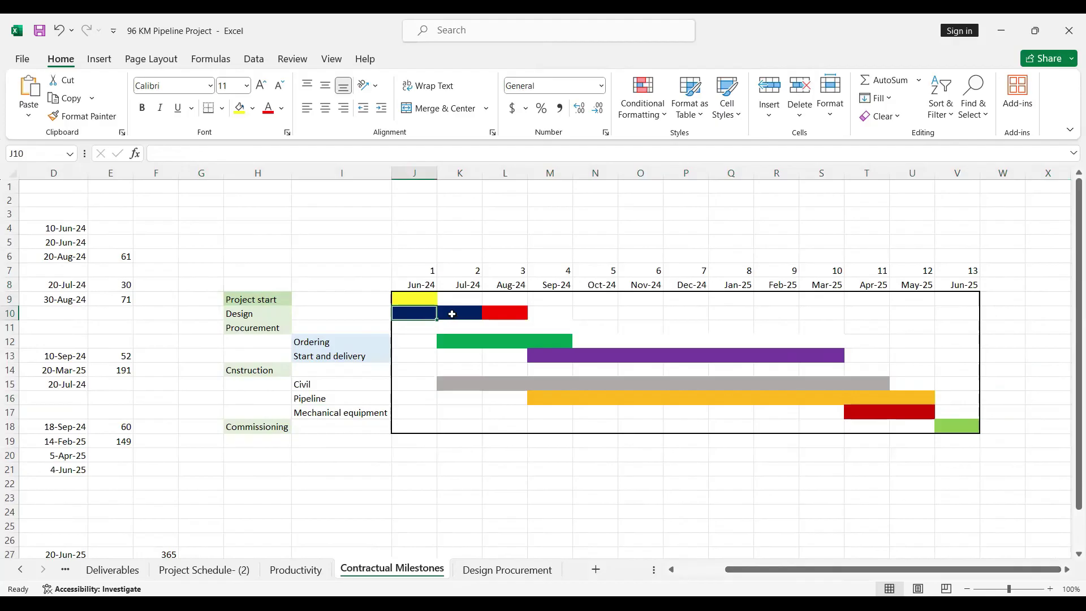
left_click(450, 310)
left_click(512, 310)
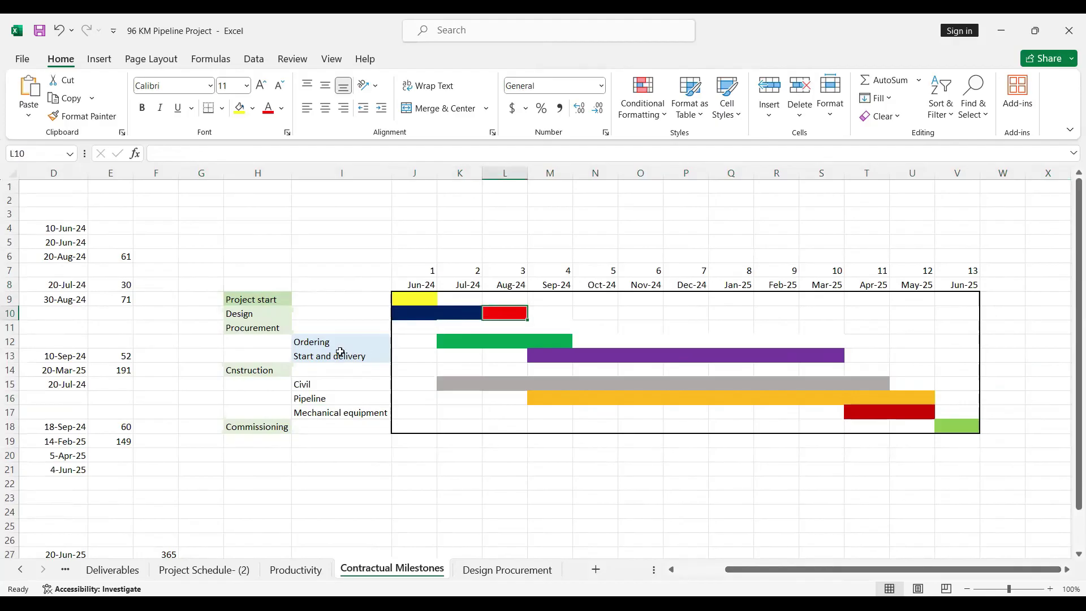
Step: Compare the procurement Ordering bar with the Design bar and the major equipment ordering deadline
left_click(463, 315)
left_click(462, 345)
left_click(506, 342)
left_click(553, 342)
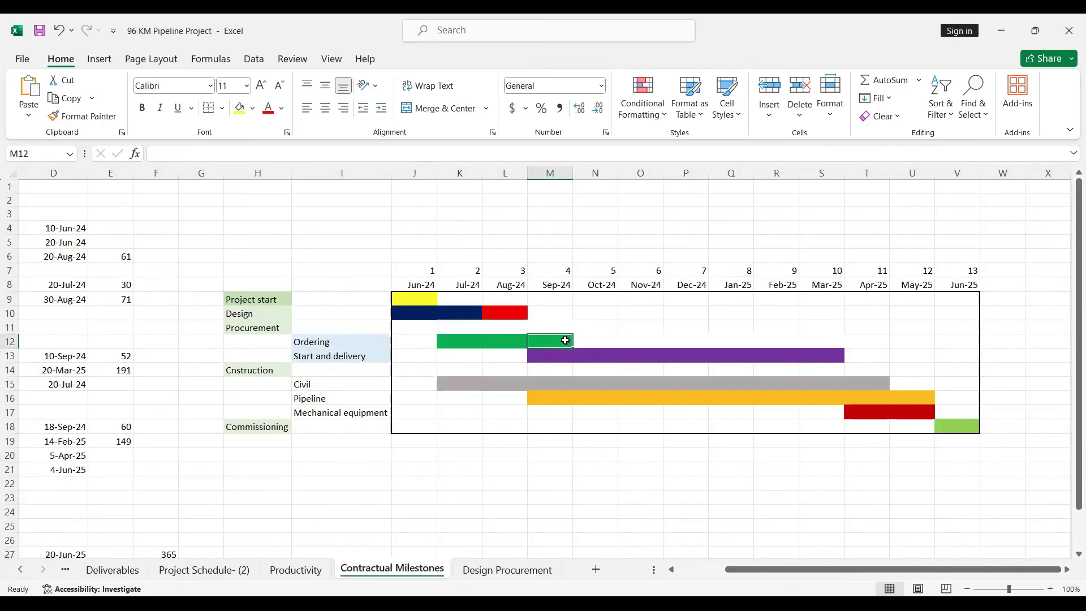
left_click(74, 356)
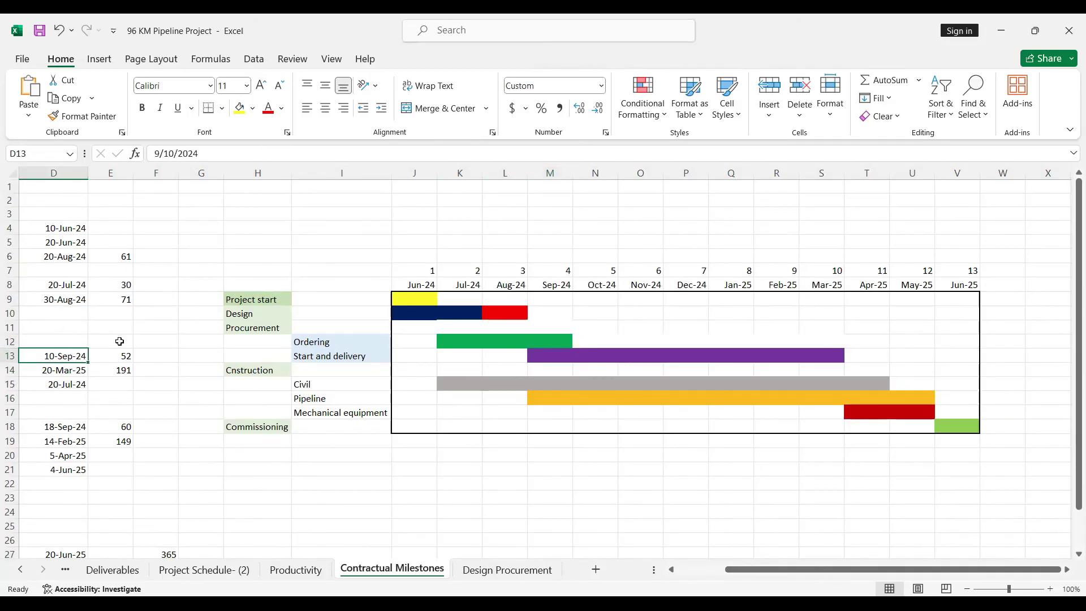
left_click(563, 342)
left_click(443, 338)
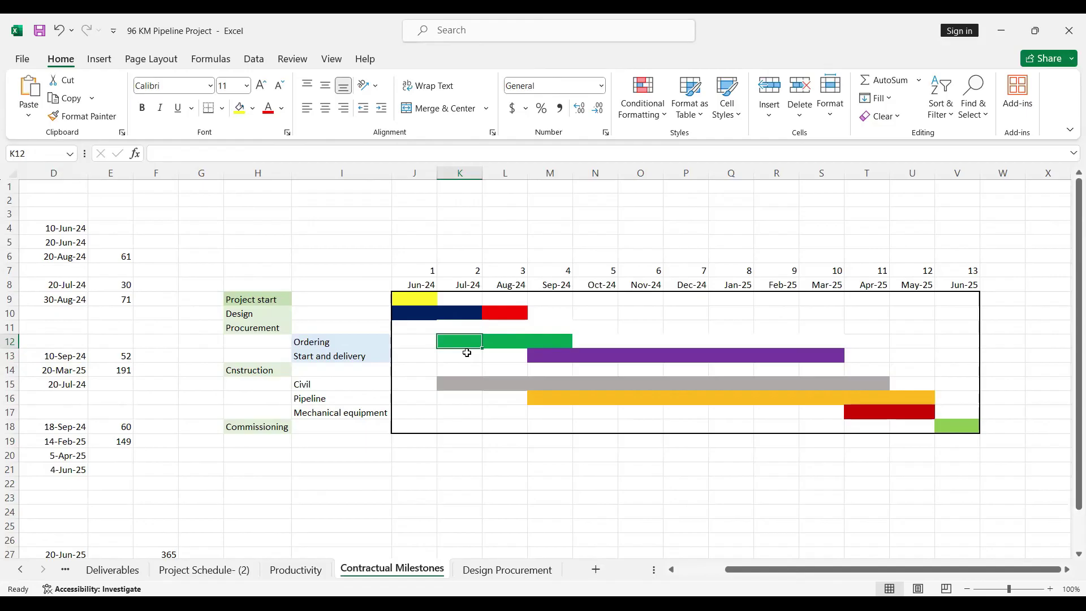
left_click(485, 342)
left_click(558, 337)
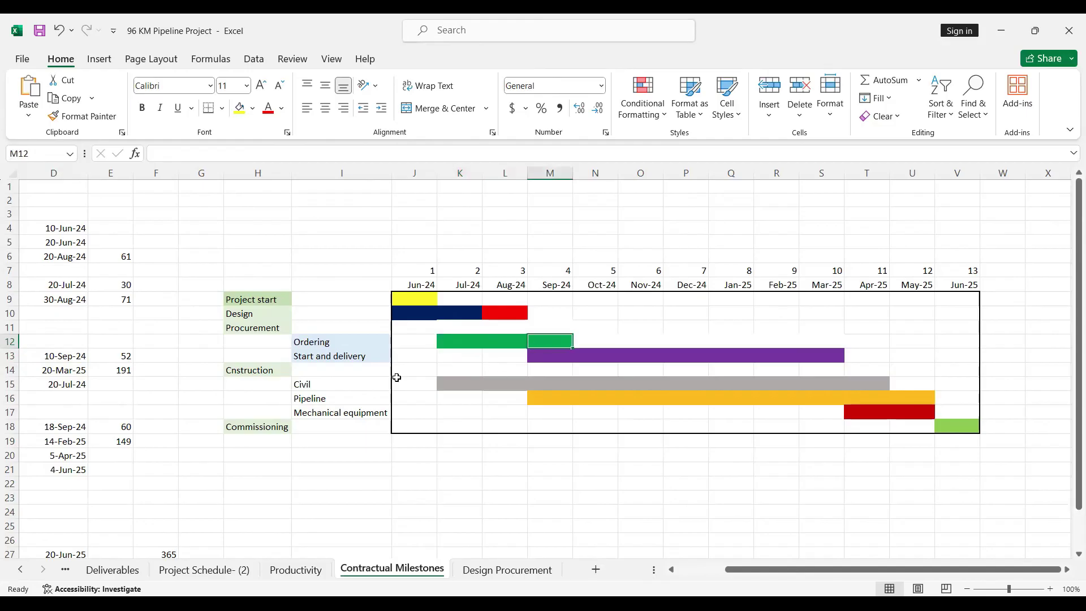
Step: Examine the procurement Start and delivery bar month by month across the bar chart
left_click(271, 371)
left_click(550, 356)
left_click(595, 356)
left_click(640, 356)
left_click(686, 356)
left_click(731, 356)
left_click(776, 356)
left_click(829, 354)
left_click(554, 359)
left_click(606, 357)
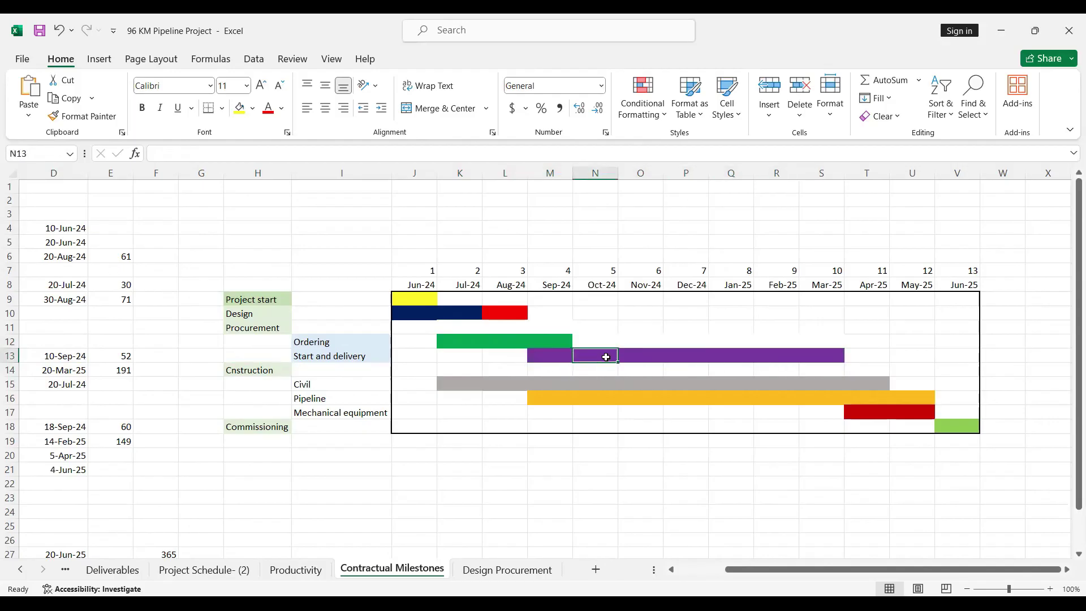
Step: Examine the opening months of the Civil construction bar in relation to the Pipeline row
left_click(360, 401)
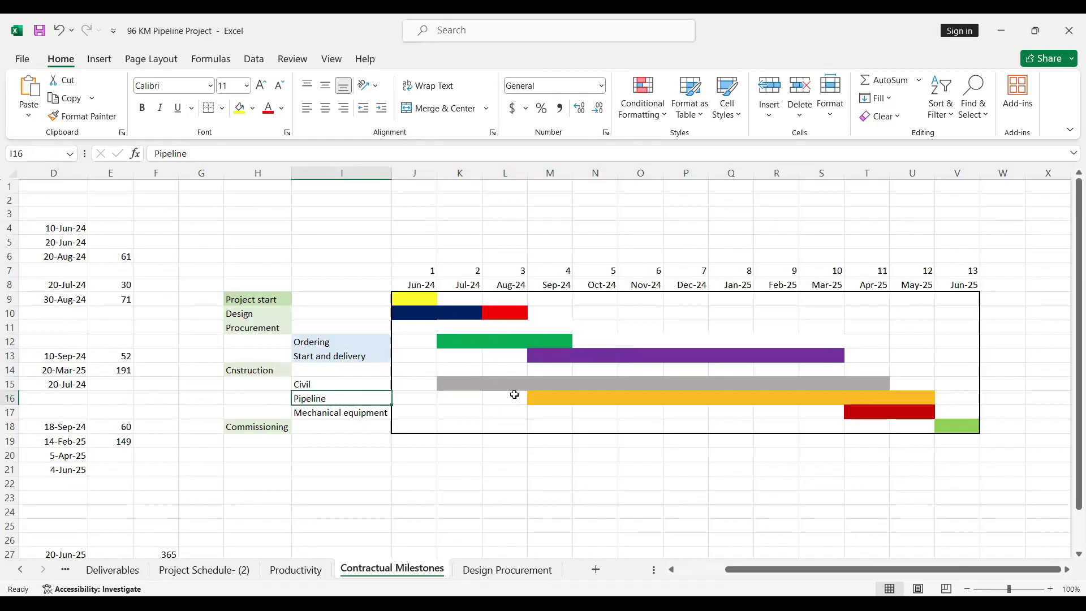
left_click(446, 383)
left_click(512, 382)
left_click(477, 383)
left_click(520, 383)
left_click(474, 383)
left_click(510, 384)
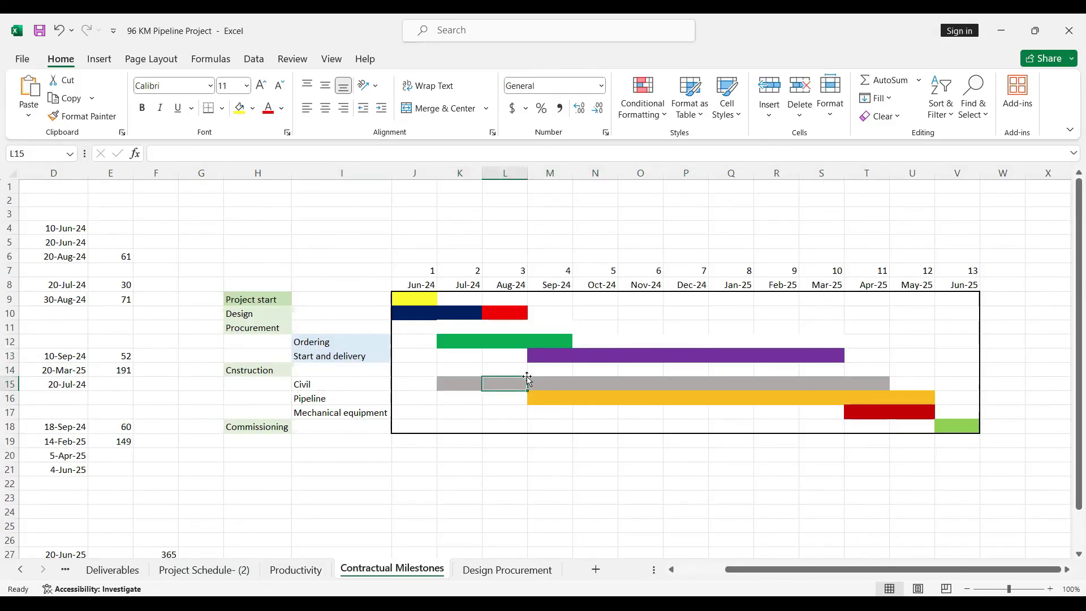
Step: Enter 34 in cell M3 above the bar chart
left_click(563, 214)
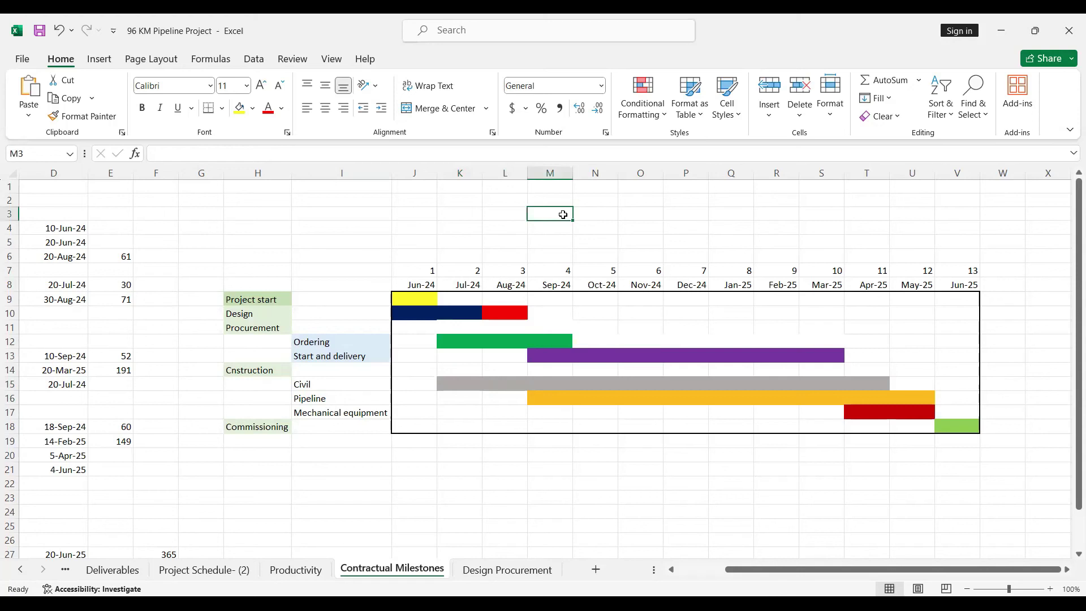
type("96")
key("BackSpace")
key("BackSpace")
type("34")
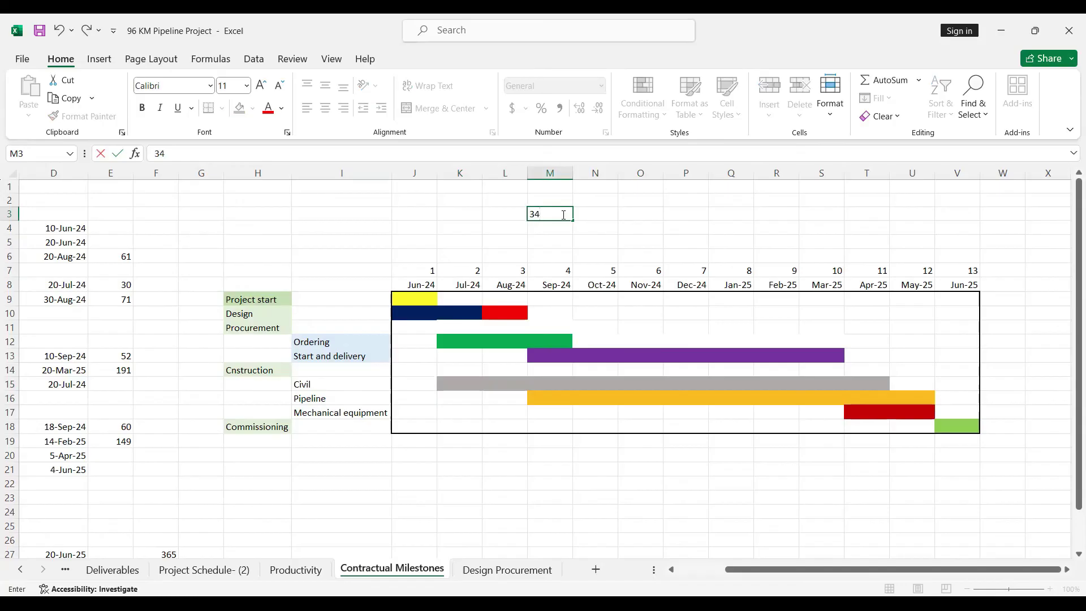
key("Return")
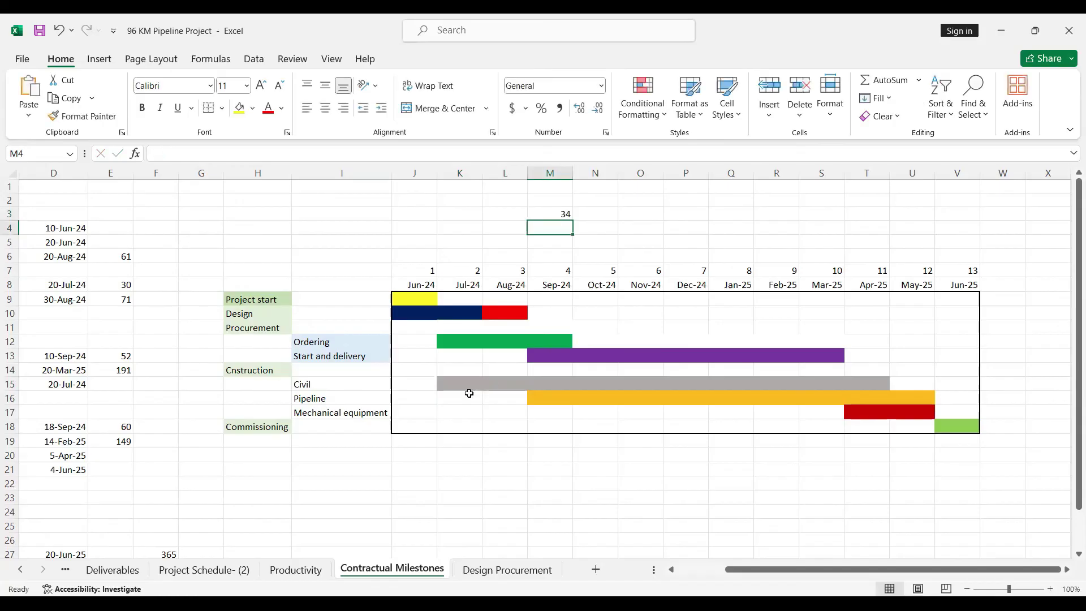